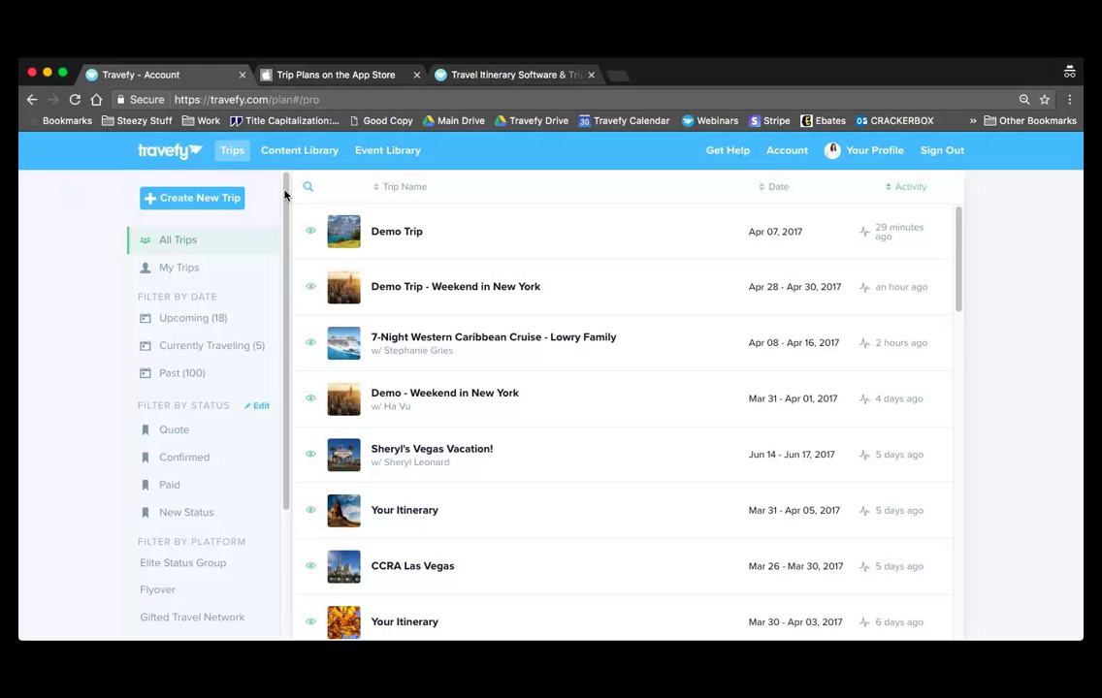
- Open the Demo Trip - Weekend in New York itinerary editor, after briefly checking the profile settings
{"action": "left_click", "coordinate": [521, 298]}
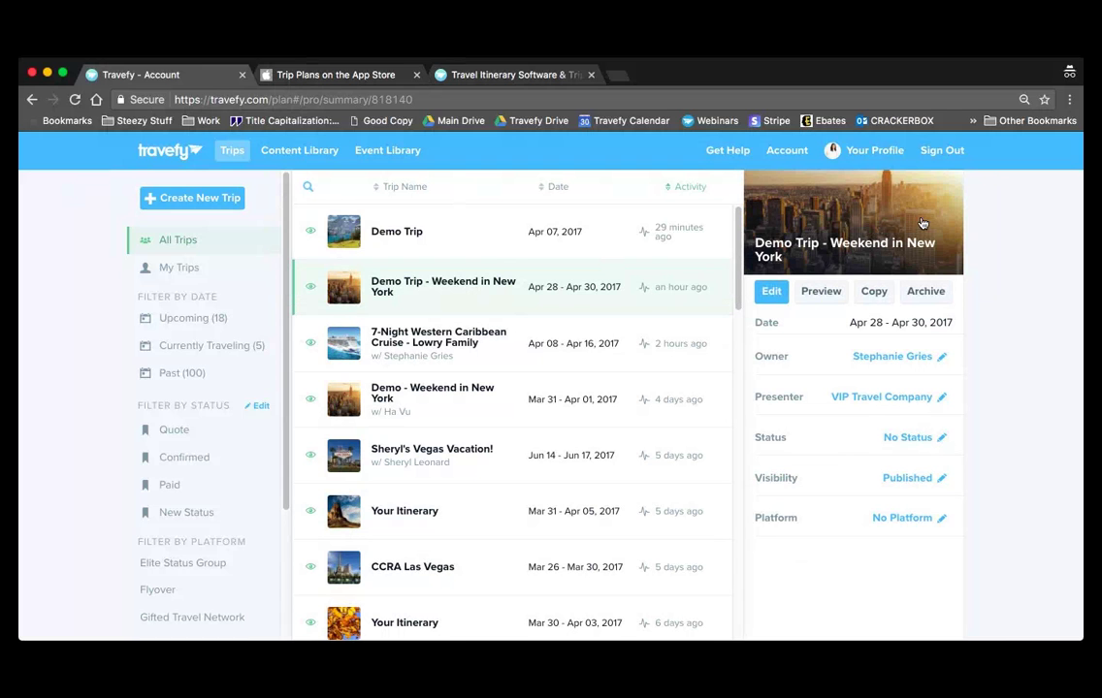
{"action": "left_click", "coordinate": [894, 153]}
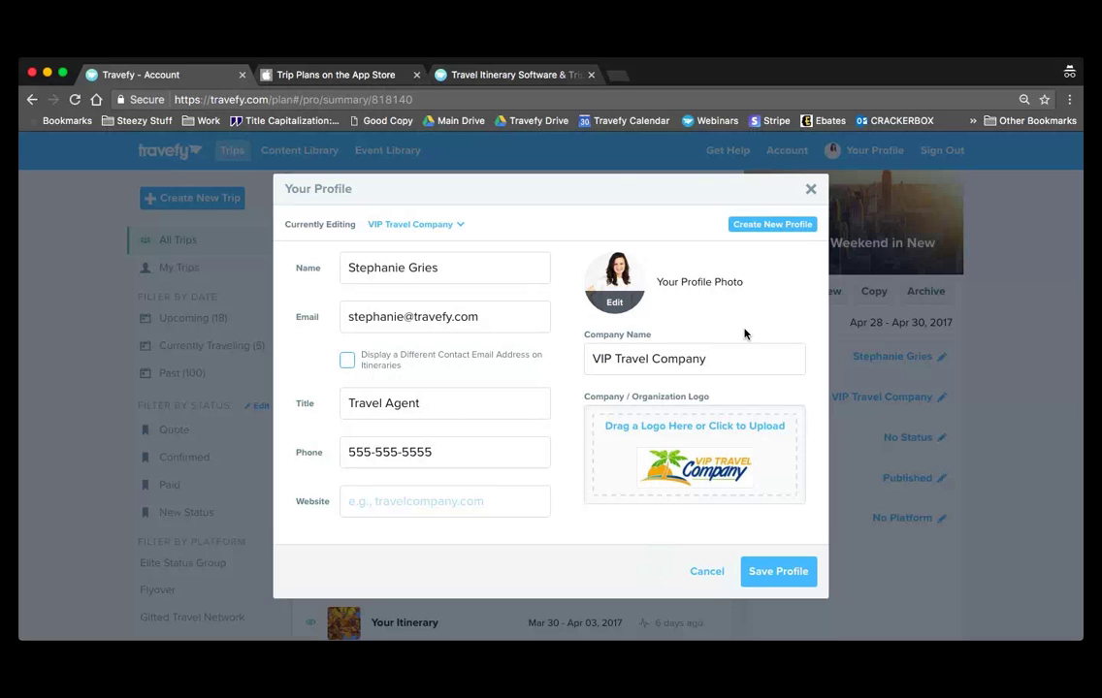
{"action": "left_click", "coordinate": [811, 189]}
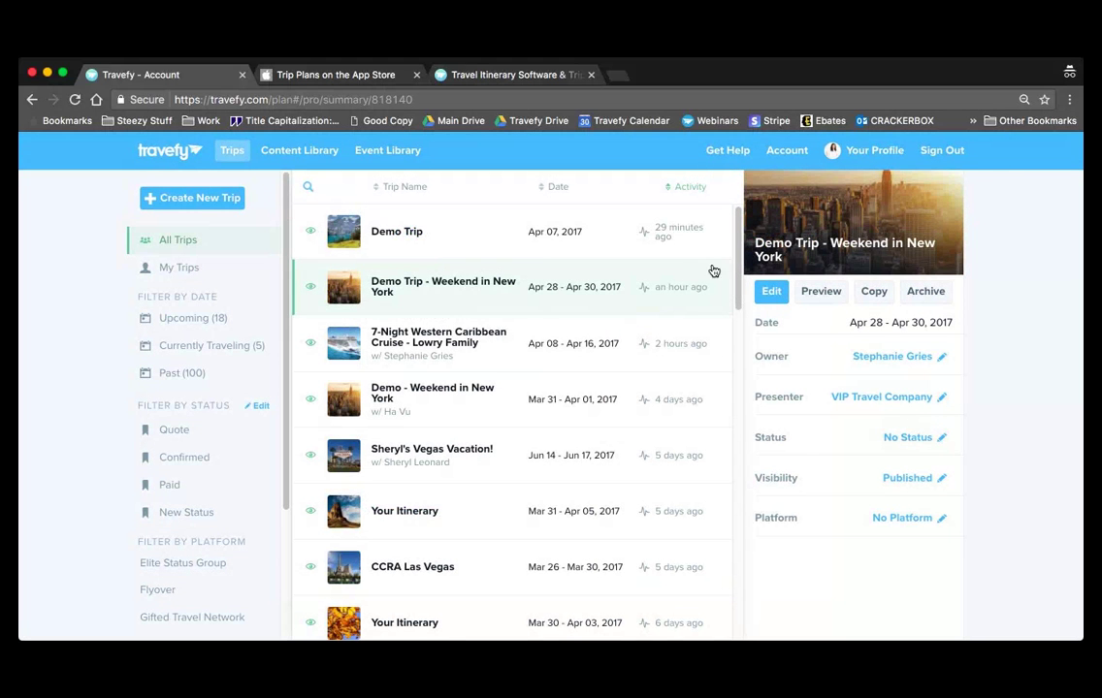
{"action": "left_click", "coordinate": [939, 197]}
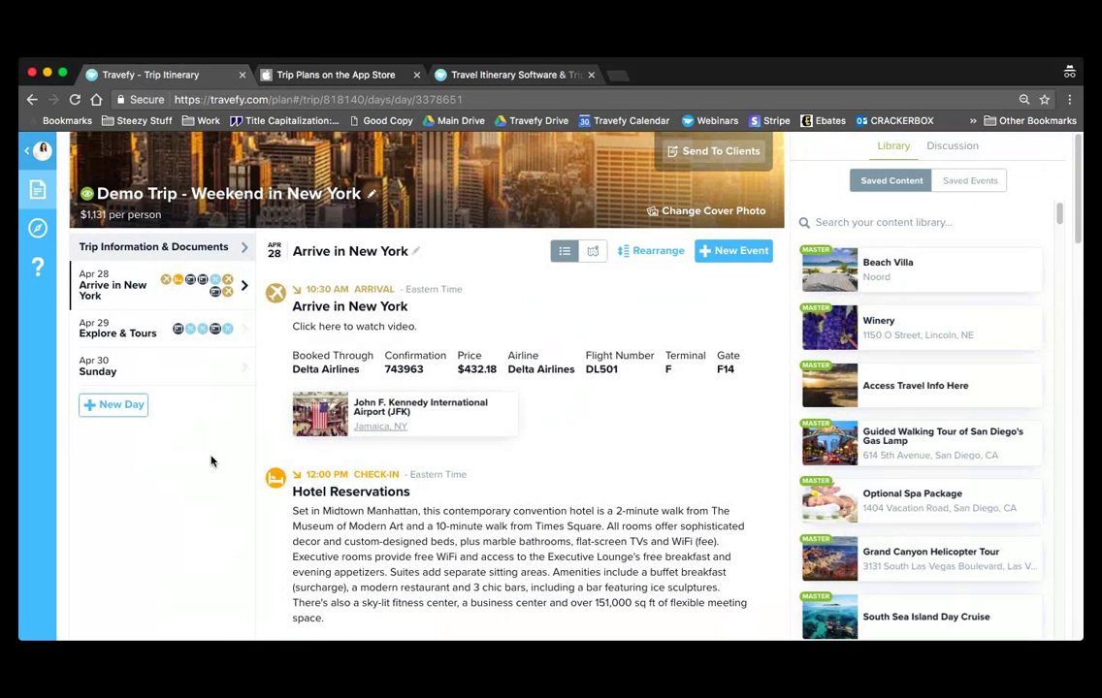
{"action": "left_click", "coordinate": [167, 327]}
{"action": "left_click", "coordinate": [168, 362]}
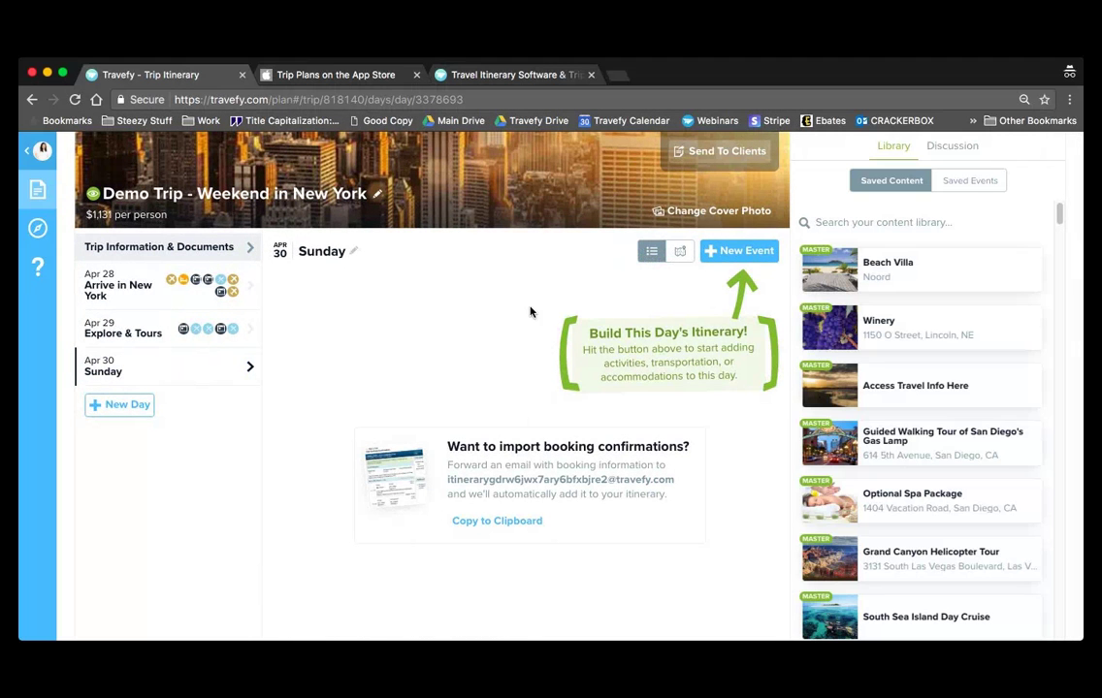
{"action": "left_click", "coordinate": [178, 282]}
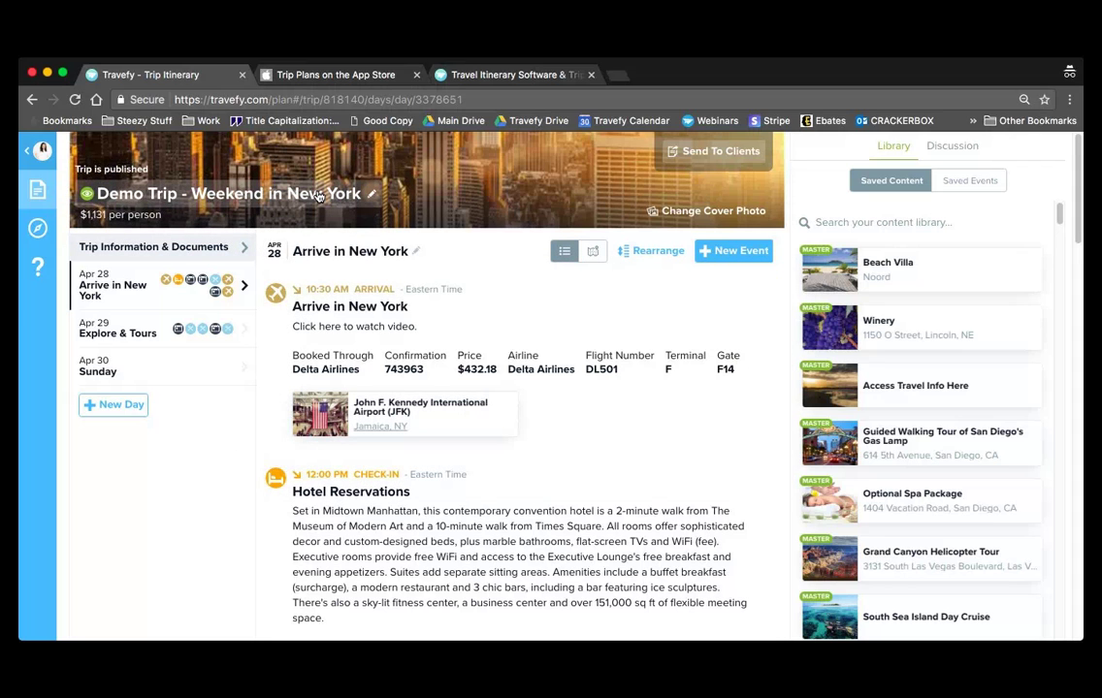
{"action": "left_click", "coordinate": [218, 196]}
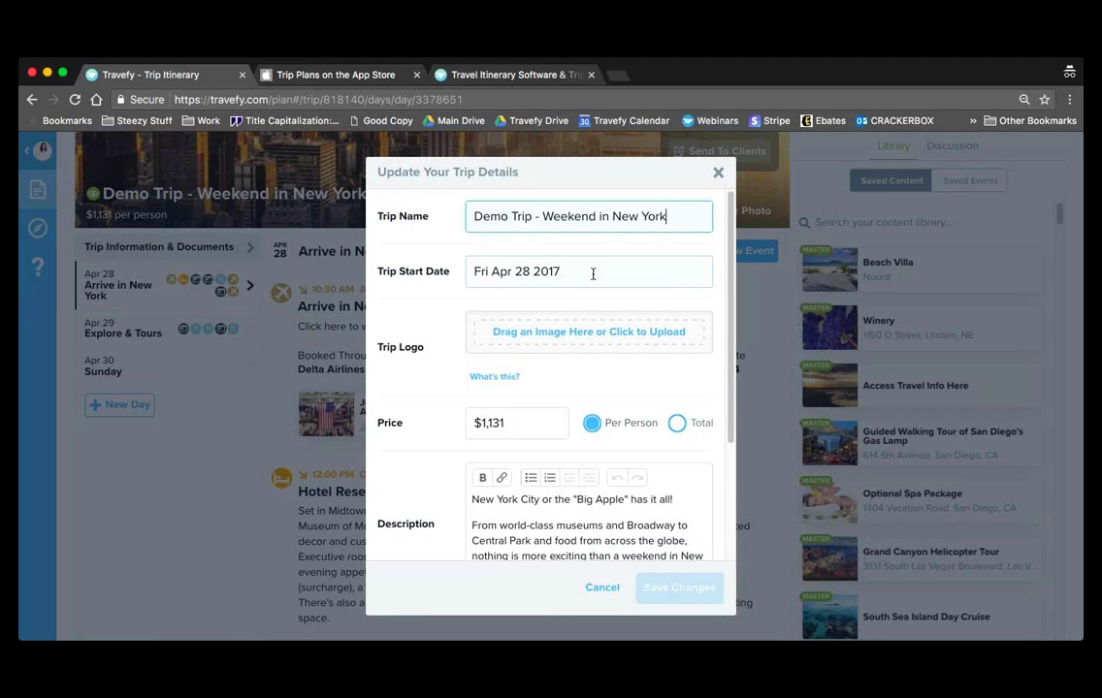
{"action": "scroll", "coordinate": [593, 305], "scroll_direction": "down", "scroll_amount": 2}
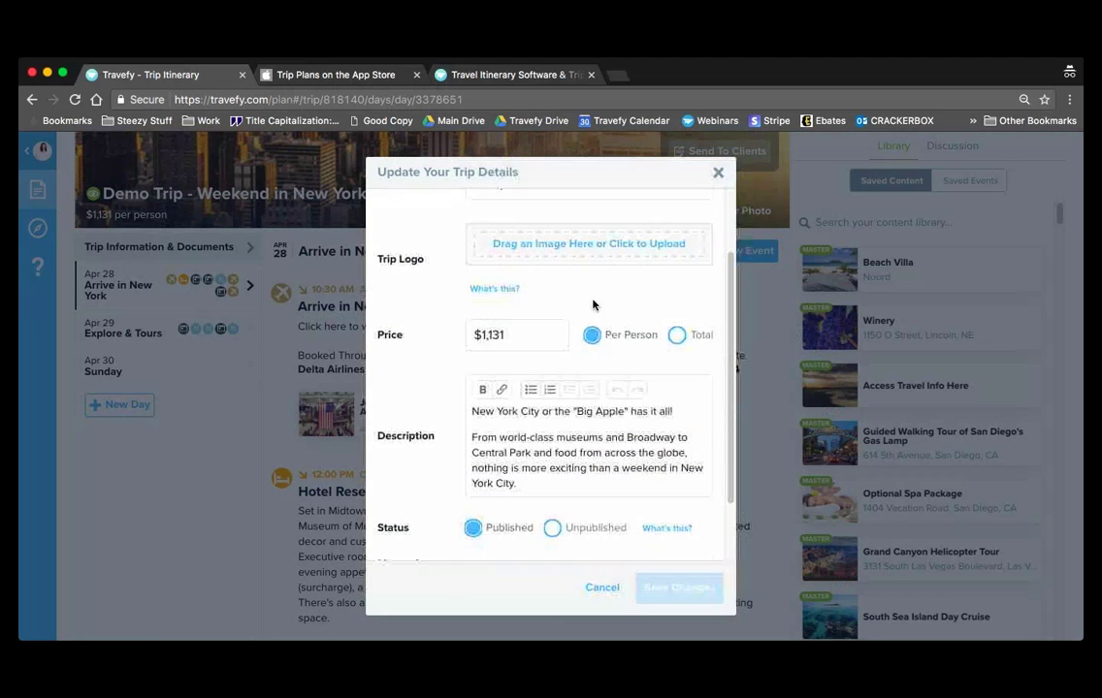
{"action": "left_click", "coordinate": [558, 342]}
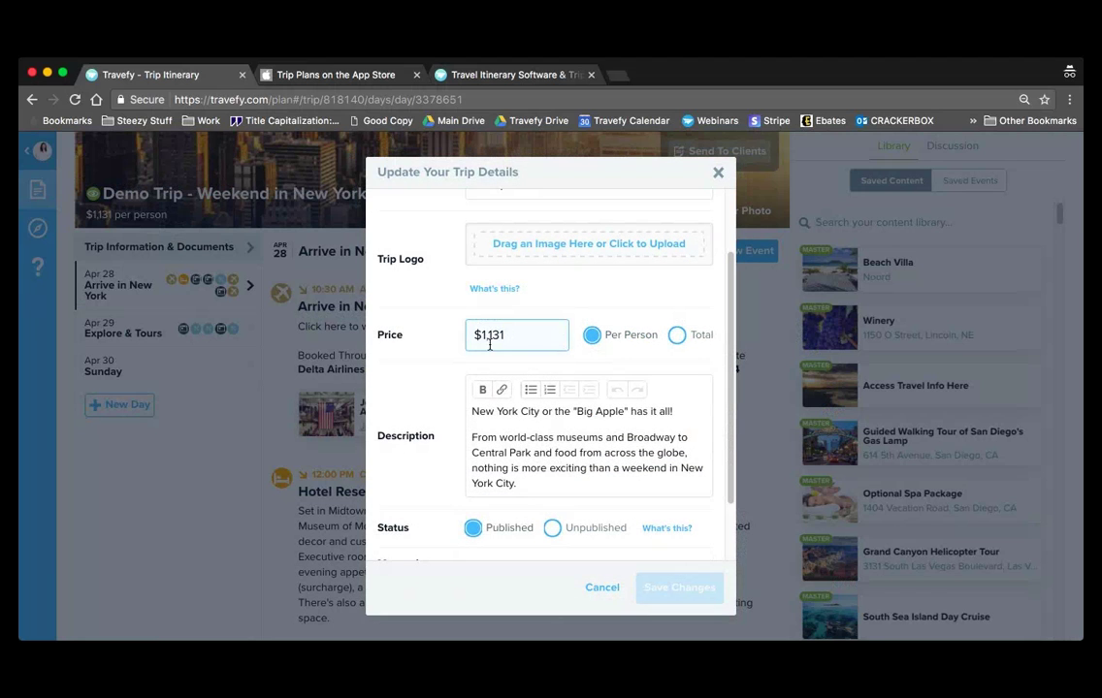
{"action": "left_click_drag", "start_coordinate": [511, 334], "coordinate": [454, 329]}
{"action": "left_click", "coordinate": [539, 338]}
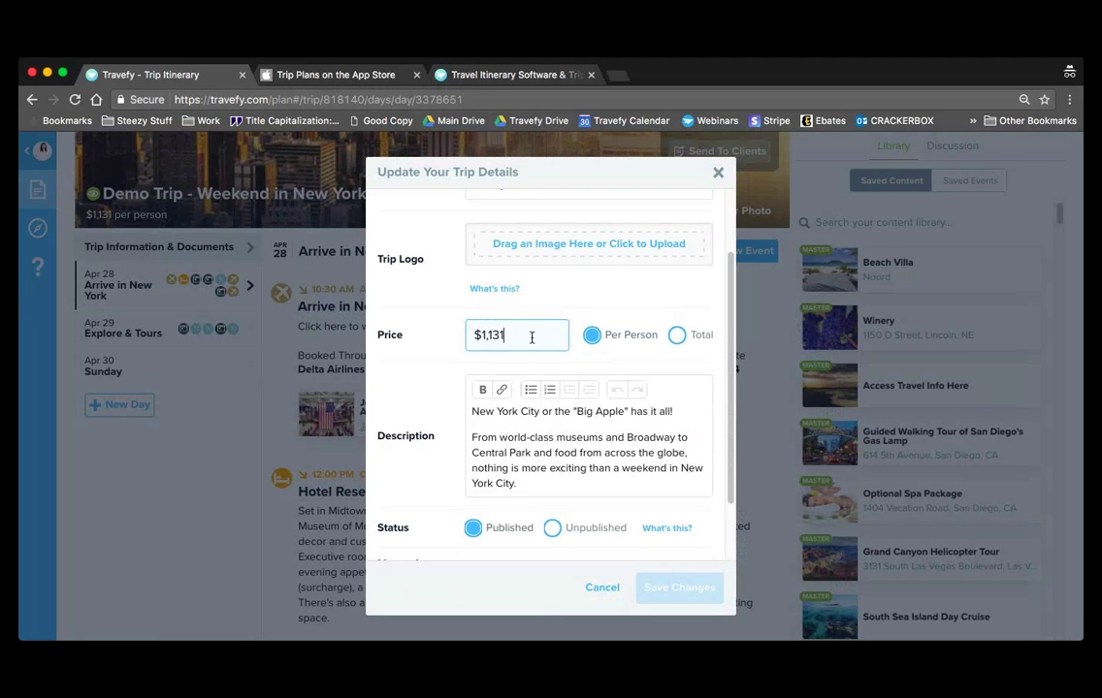
{"action": "left_click", "coordinate": [637, 474]}
{"action": "scroll", "coordinate": [637, 474], "scroll_direction": "down", "scroll_amount": 3}
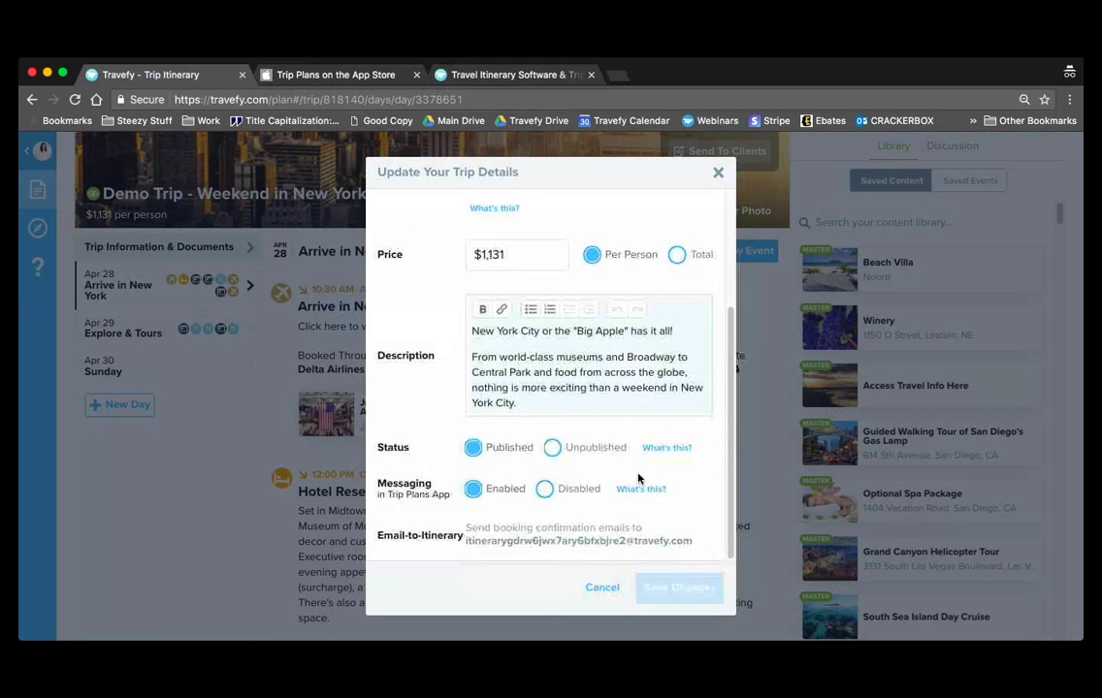
{"action": "left_click", "coordinate": [496, 543]}
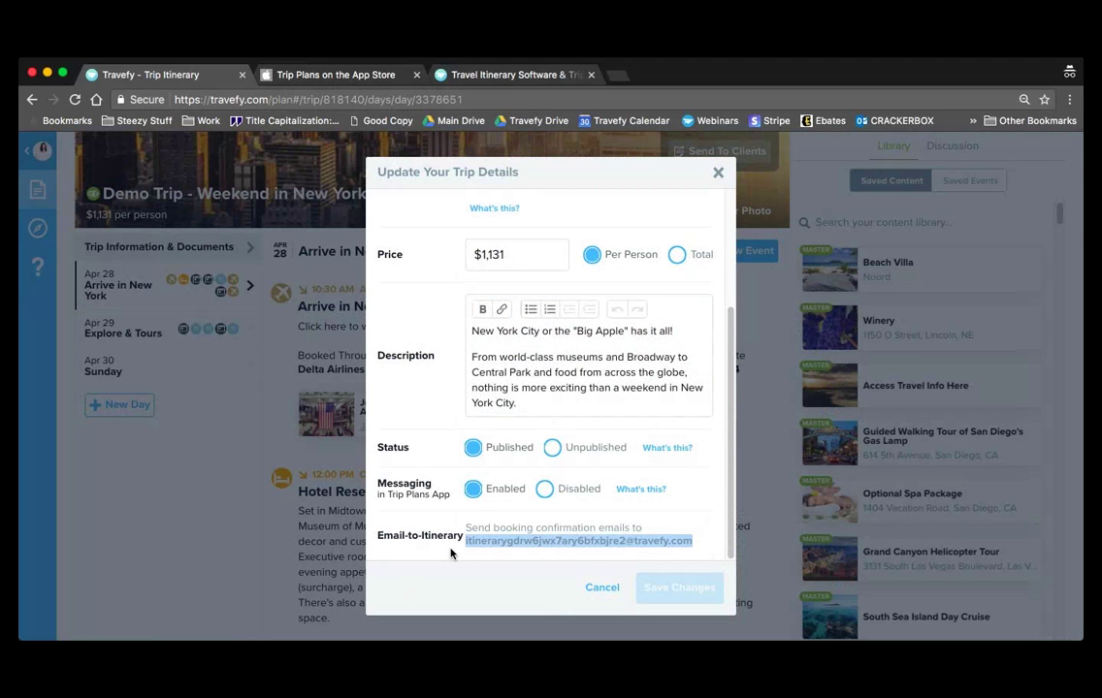
{"action": "left_click", "coordinate": [452, 554]}
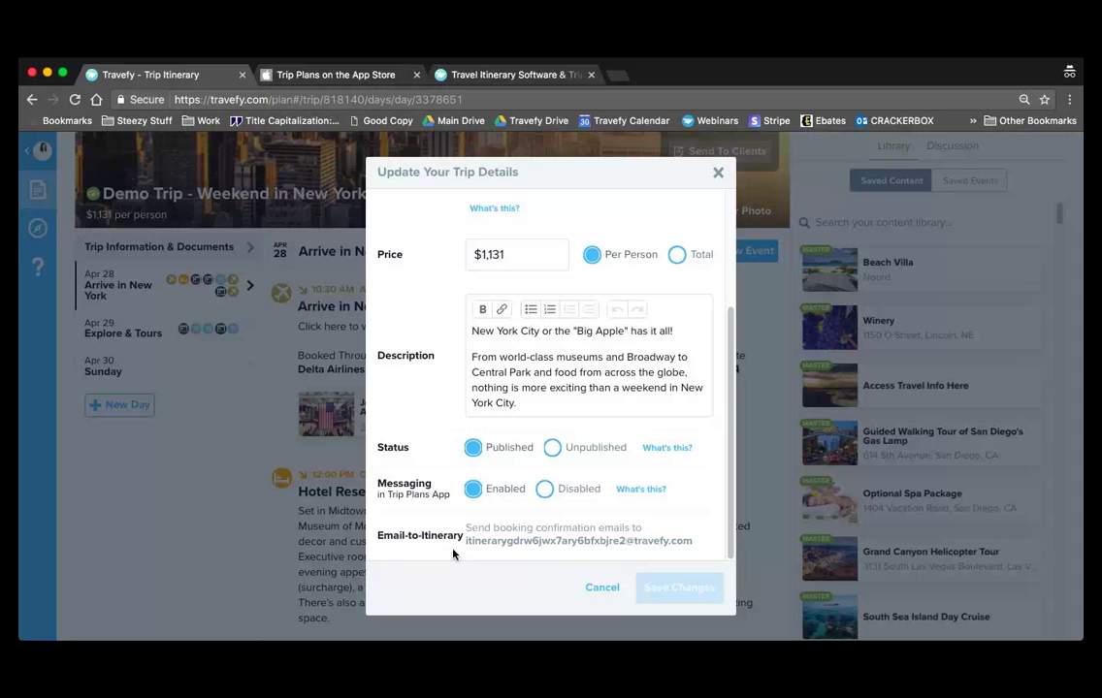
{"action": "left_click", "coordinate": [511, 543]}
{"action": "left_click", "coordinate": [512, 555]}
{"action": "triple_click", "coordinate": [678, 539]}
{"action": "left_click", "coordinate": [702, 536]}
{"action": "left_click", "coordinate": [609, 592]}
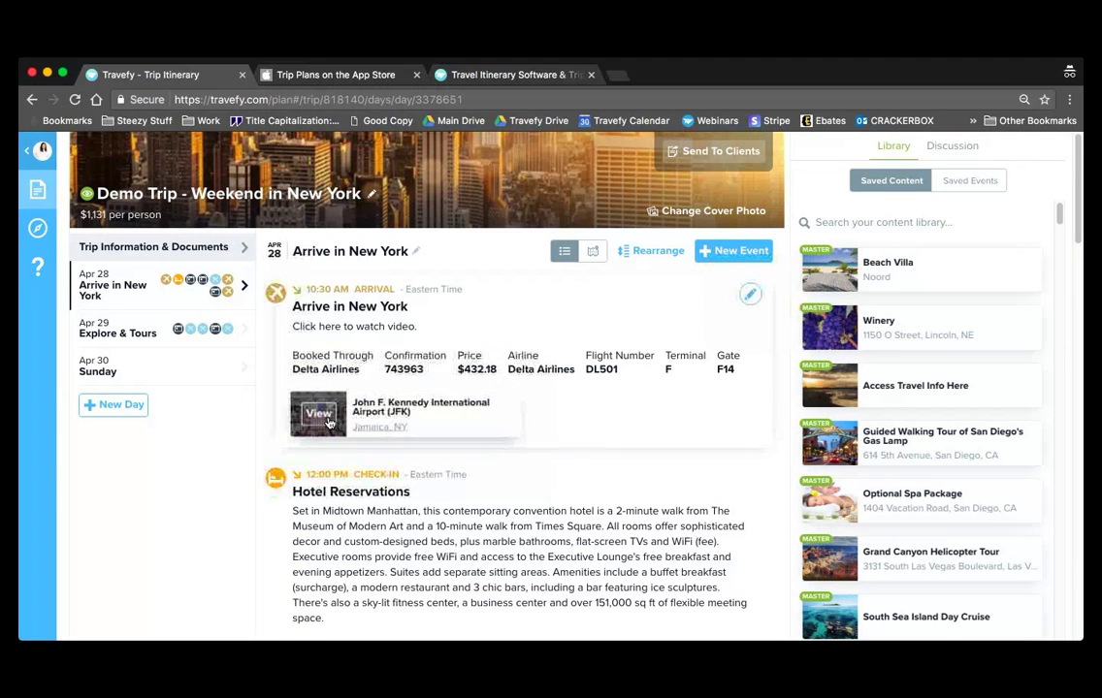
- Switch to Sunday, Apr 30 and start a new flight event
{"action": "mouse_move", "coordinate": [328, 416]}
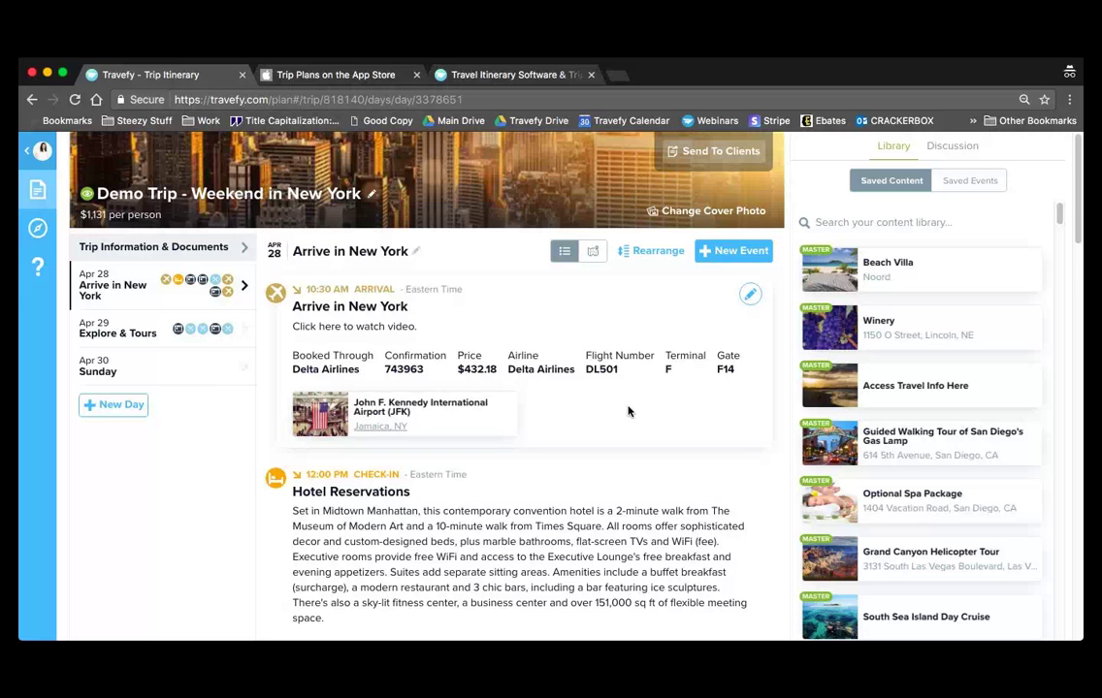
{"action": "left_click", "coordinate": [219, 378]}
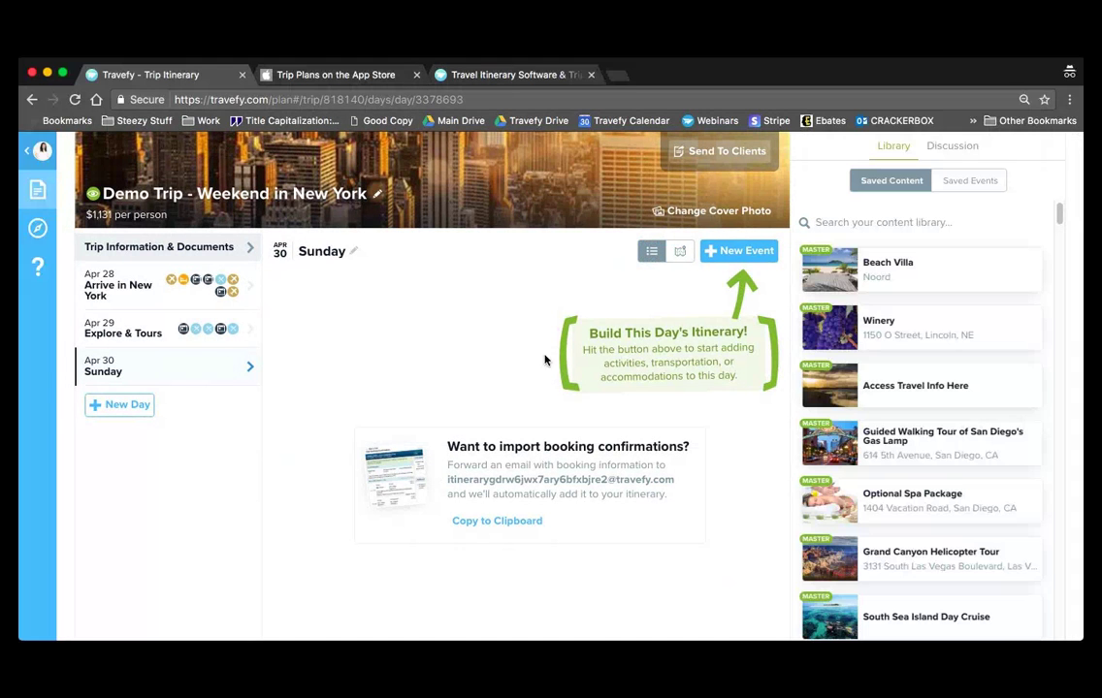
{"action": "left_click", "coordinate": [755, 256]}
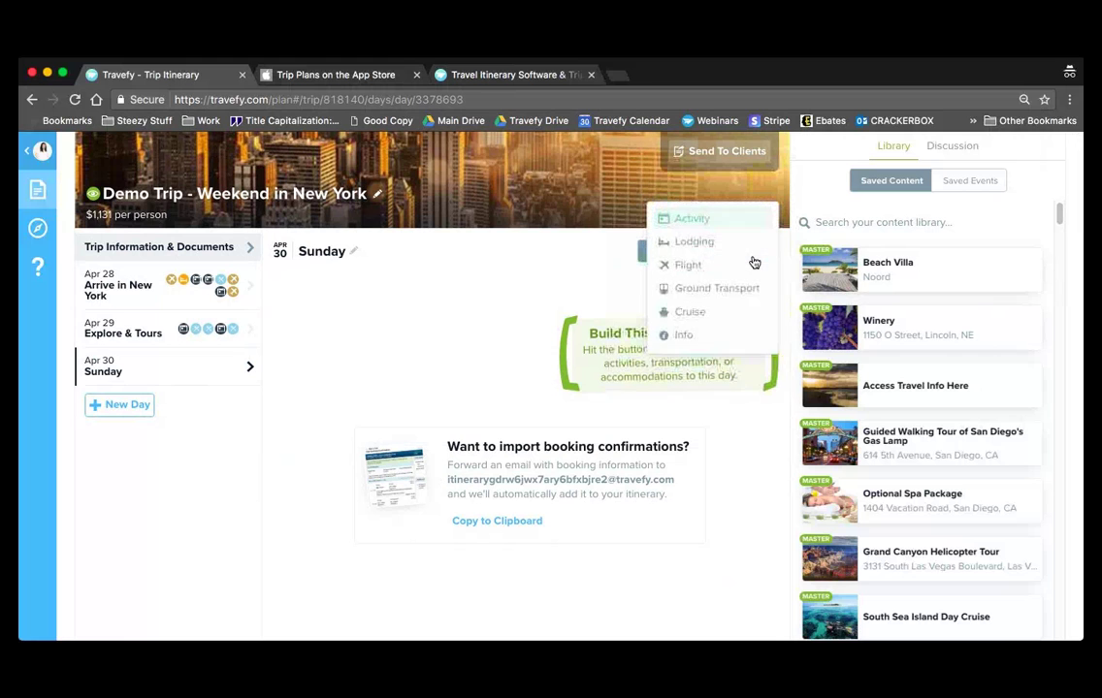
{"action": "left_click", "coordinate": [700, 267]}
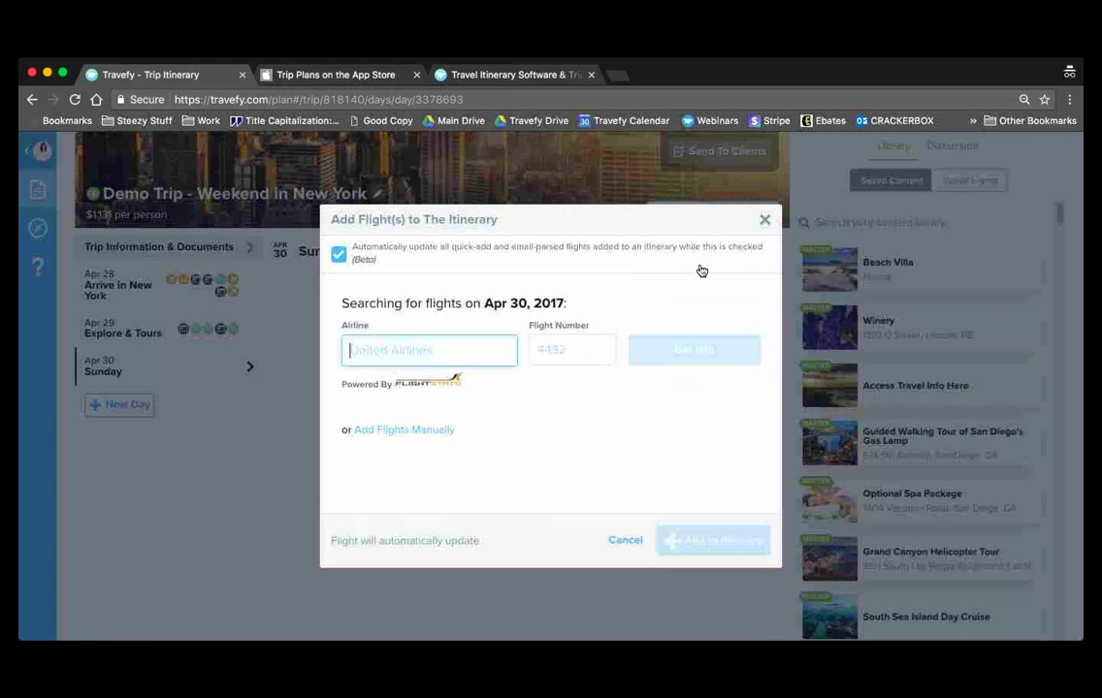
- Try manual flight entry, then delete the blank flight event and reopen the event types
{"action": "left_click", "coordinate": [449, 432]}
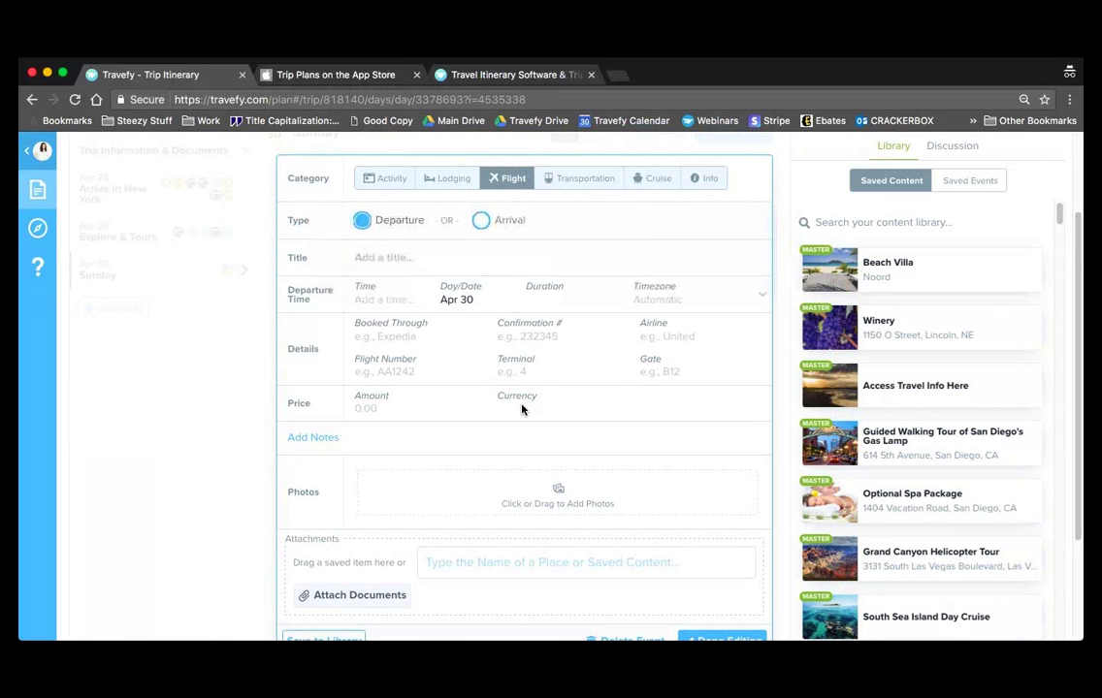
{"action": "scroll", "coordinate": [667, 561], "scroll_direction": "down", "scroll_amount": 1}
{"action": "left_click", "coordinate": [654, 632]}
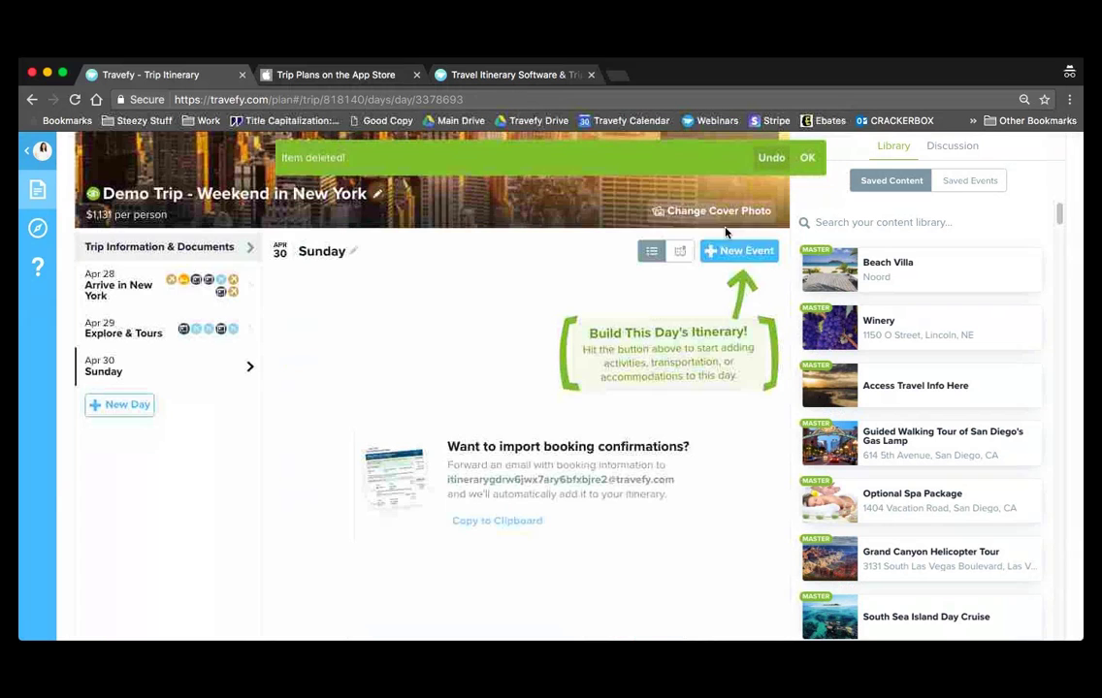
{"action": "left_click", "coordinate": [727, 251]}
- Look up American Airlines flight 315 and add its DFW to SAT leg to Apr 30
{"action": "left_click", "coordinate": [715, 265]}
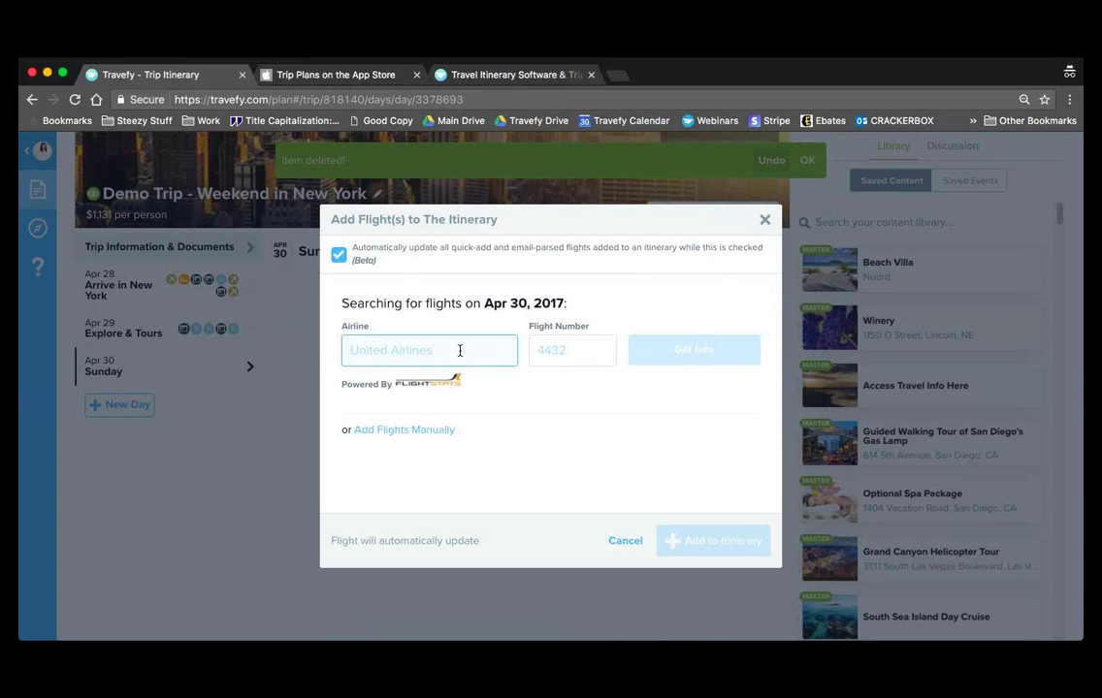
{"action": "left_click", "coordinate": [455, 349]}
{"action": "type", "text": "american"}
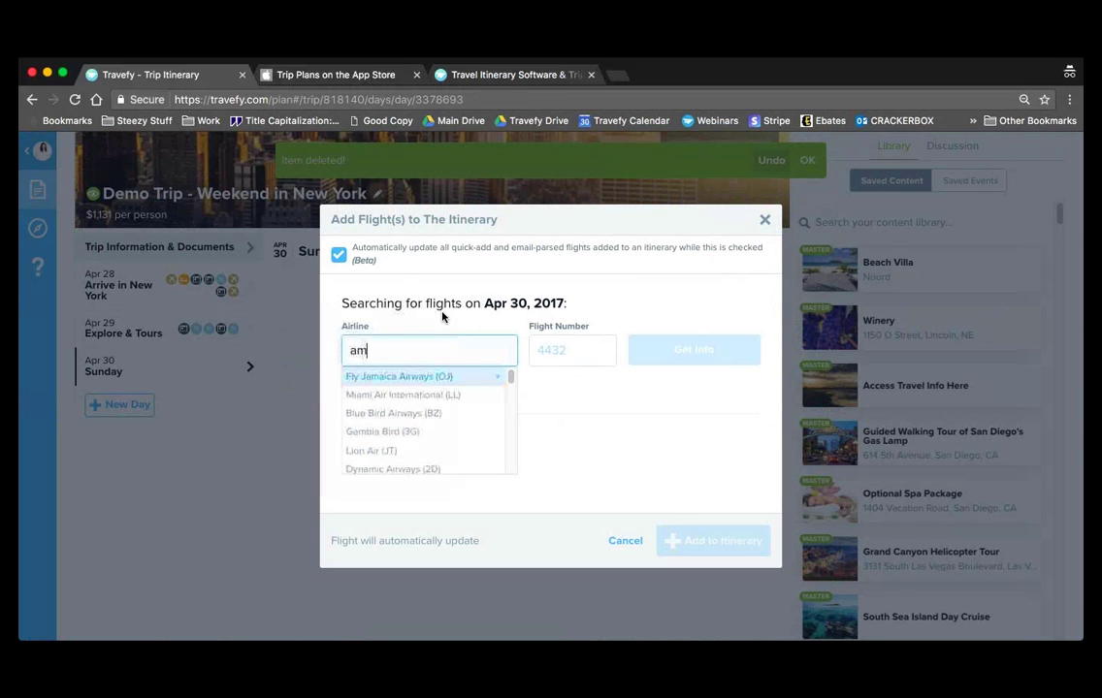
{"action": "key", "text": "Down"}
{"action": "key", "text": "Return"}
{"action": "type", "text": "315"}
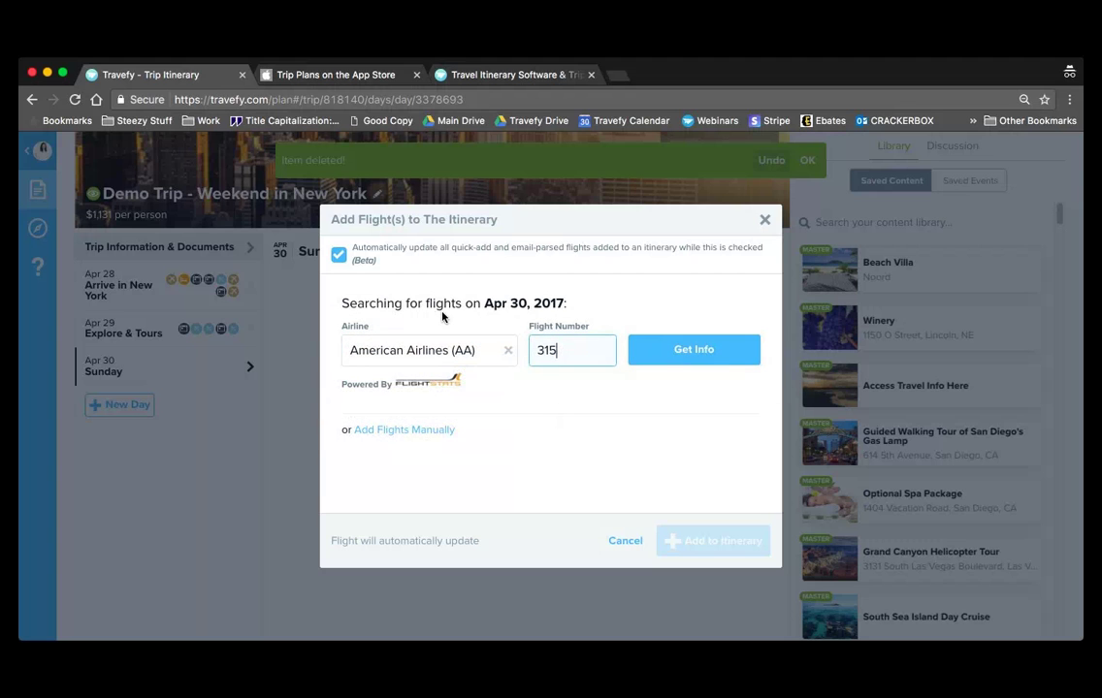
{"action": "left_click", "coordinate": [721, 359]}
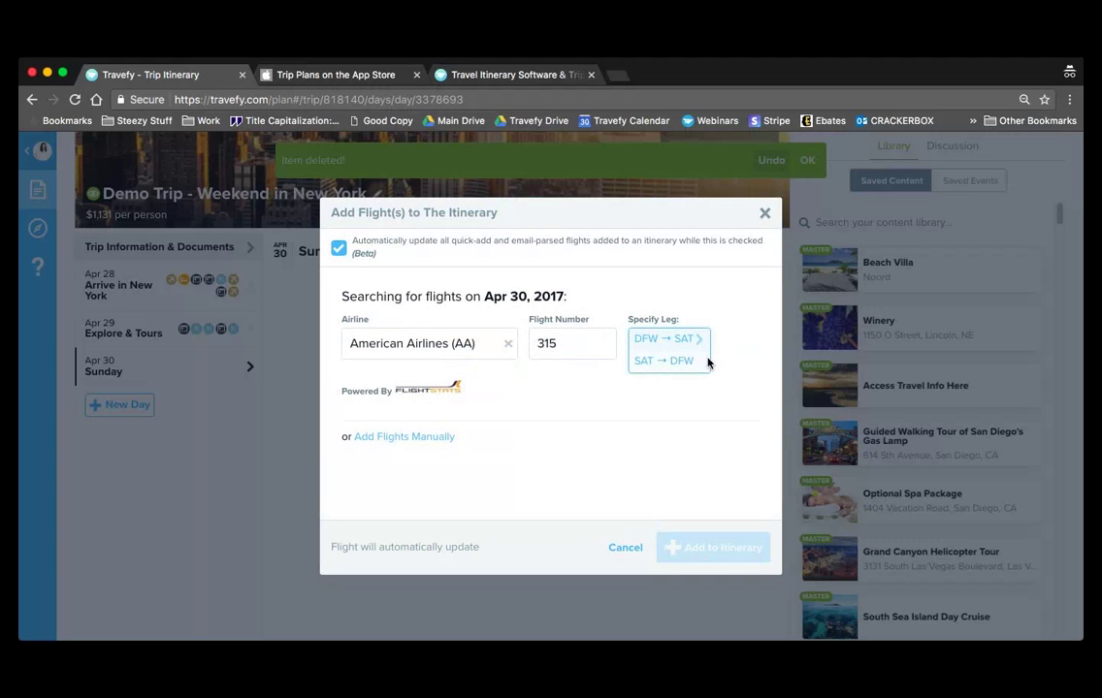
{"action": "left_click", "coordinate": [687, 339]}
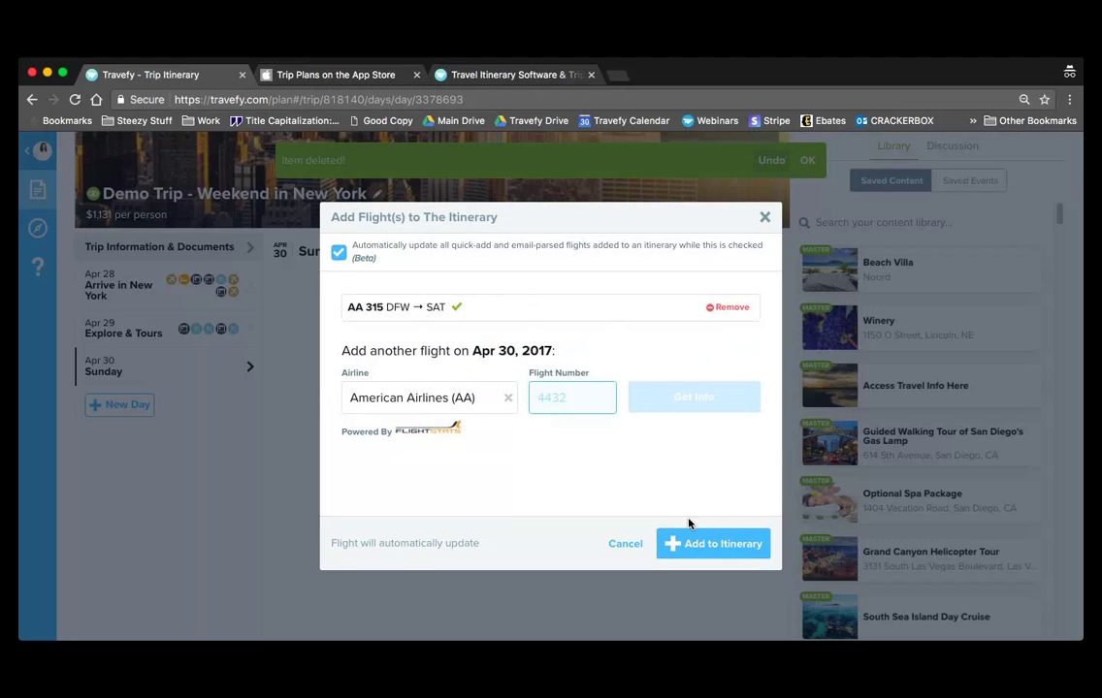
{"action": "left_click", "coordinate": [706, 542]}
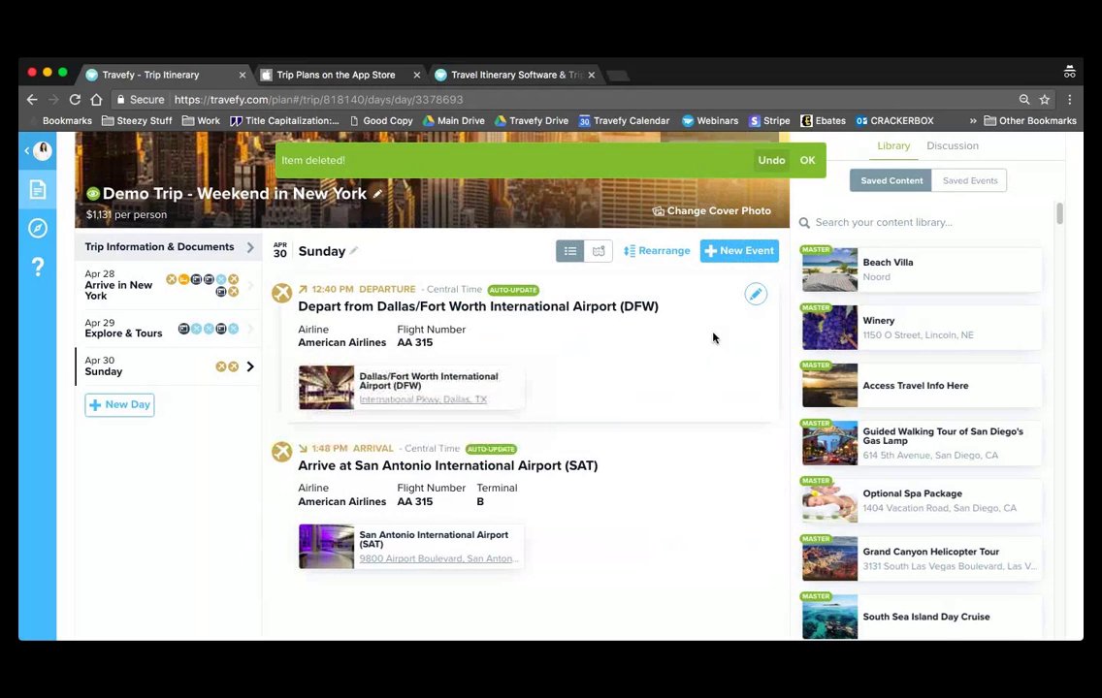
- Enter the flight's confirmation number on the DFW departure event
{"action": "left_click", "coordinate": [755, 295]}
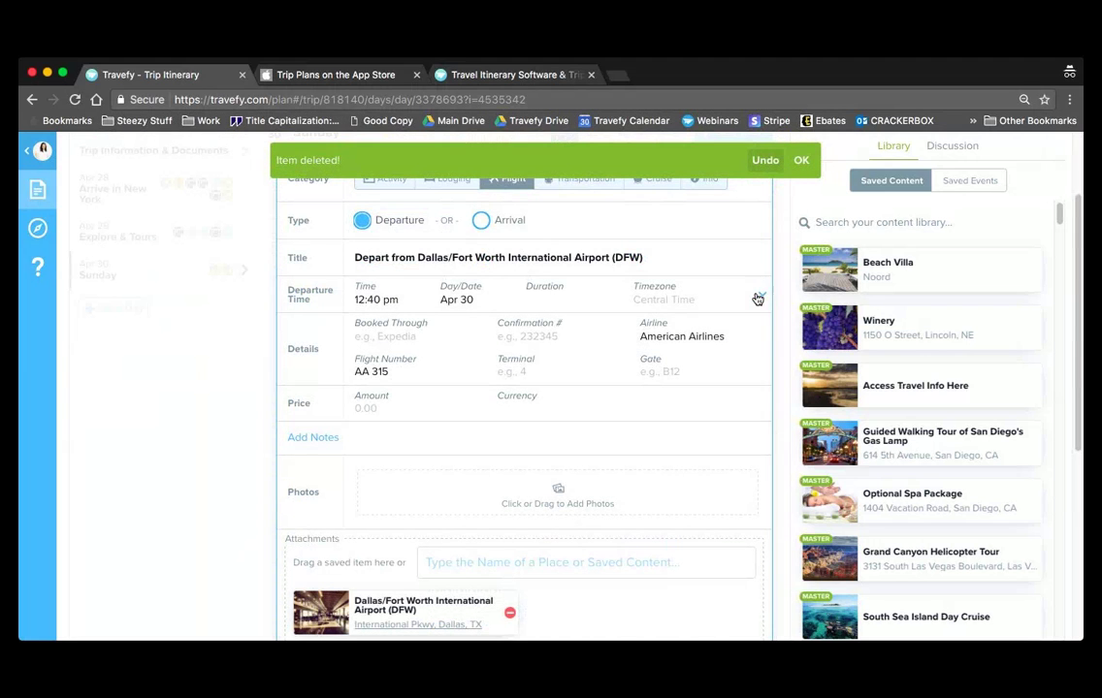
{"action": "left_click", "coordinate": [398, 409]}
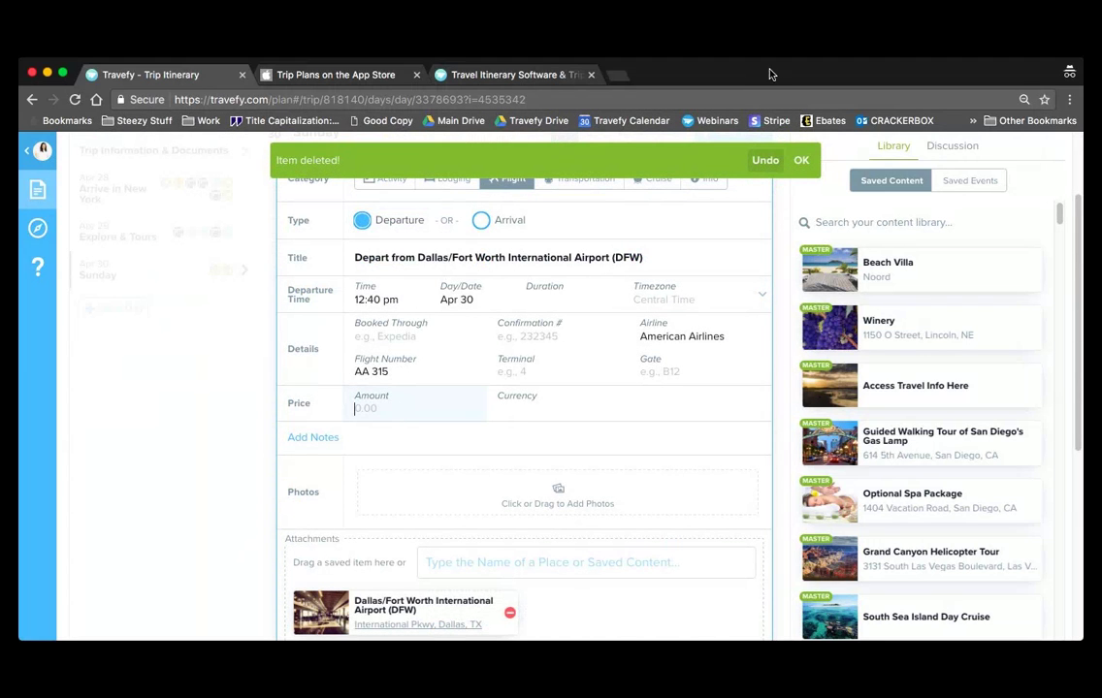
{"action": "left_click", "coordinate": [801, 160]}
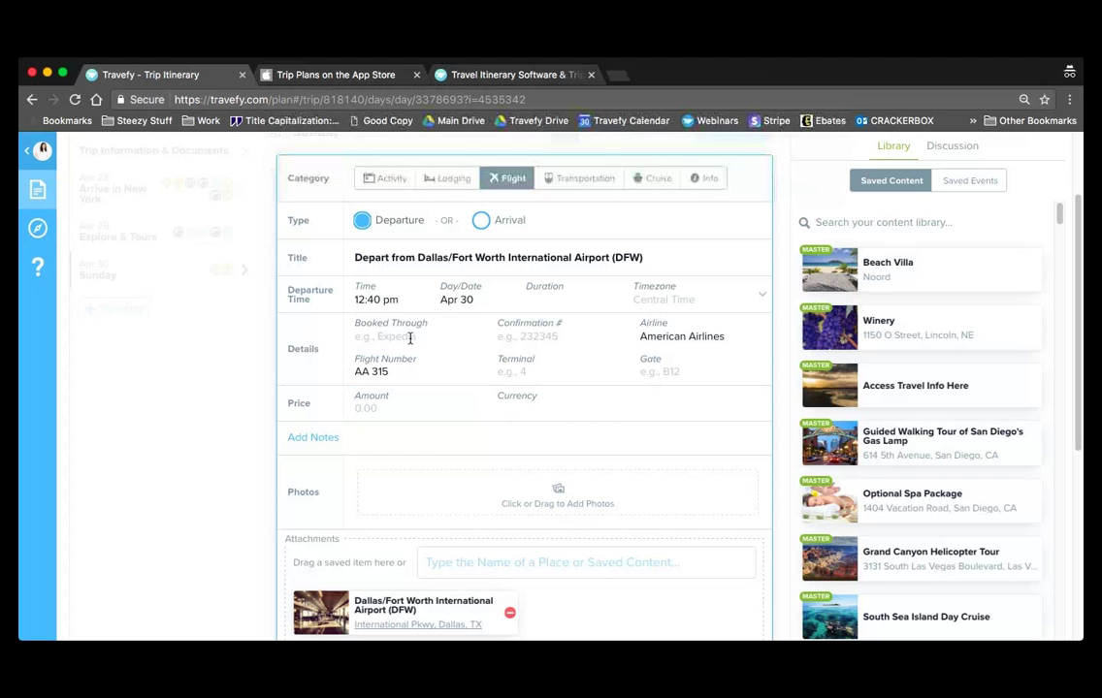
{"action": "left_click", "coordinate": [320, 438]}
{"action": "left_click", "coordinate": [561, 333]}
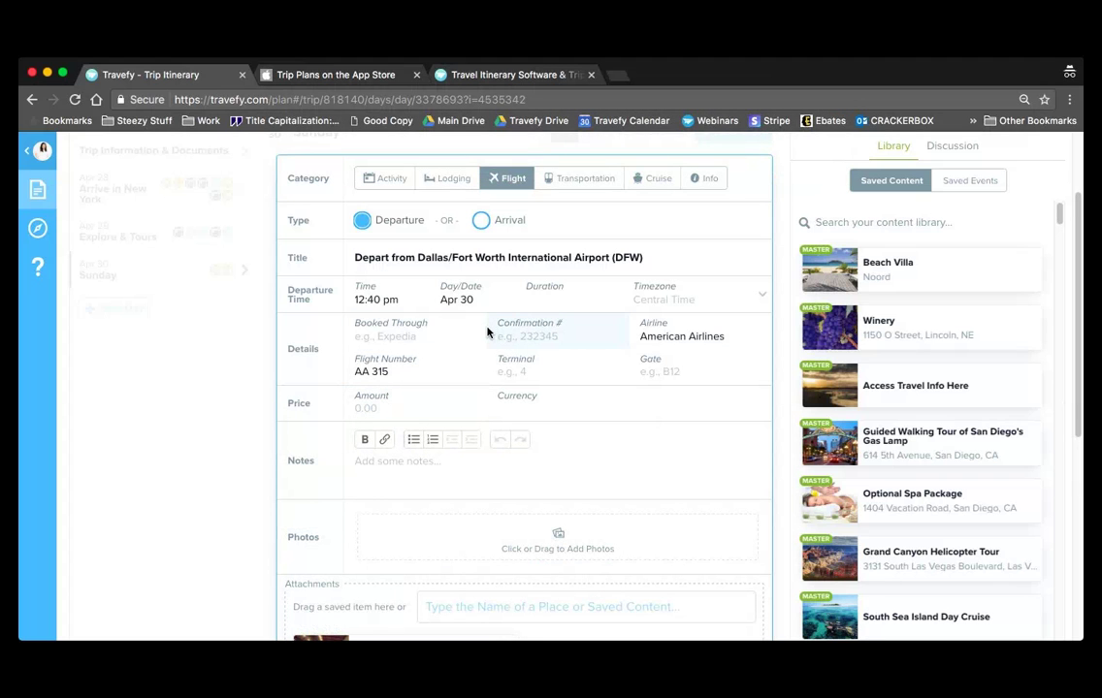
{"action": "scroll", "coordinate": [543, 379], "scroll_direction": "down", "scroll_amount": 3}
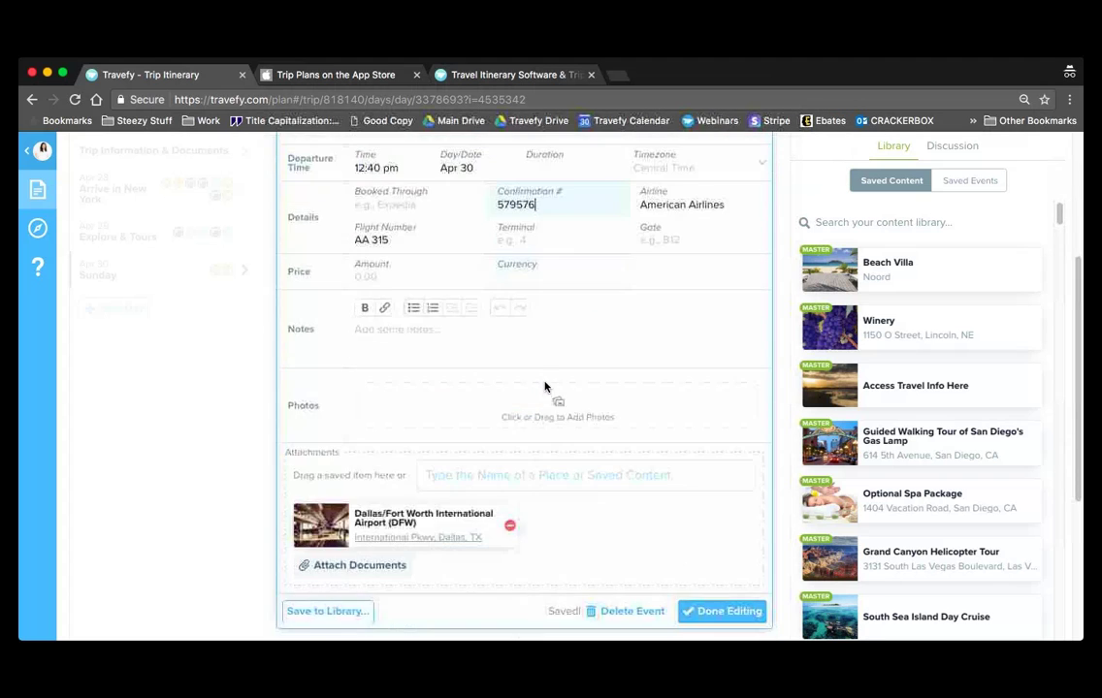
- Inspect the attached Dallas/Fort Worth airport place, toggle its edit mode, and close it
{"action": "left_click", "coordinate": [319, 523]}
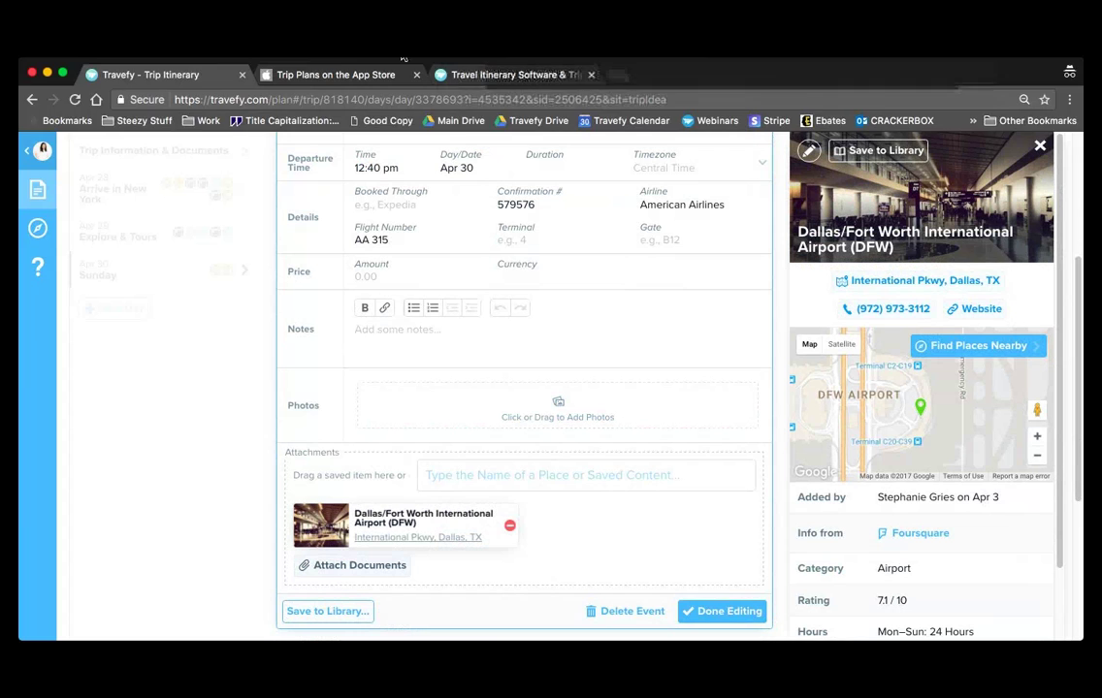
{"action": "left_click", "coordinate": [159, 53]}
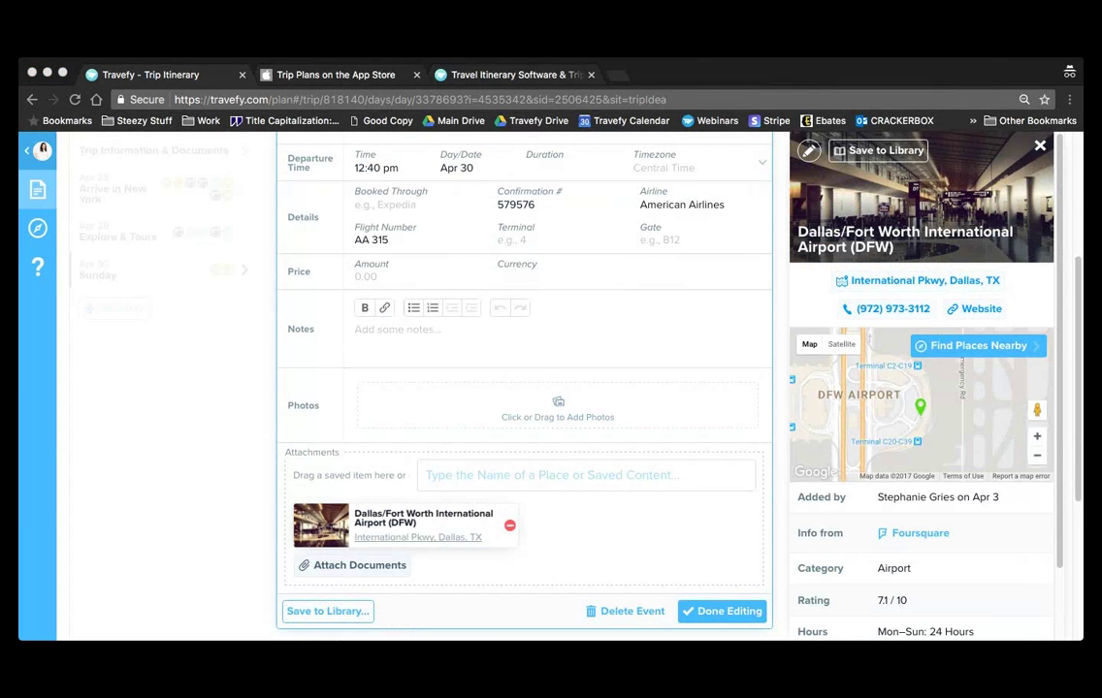
{"action": "left_click", "coordinate": [733, 174]}
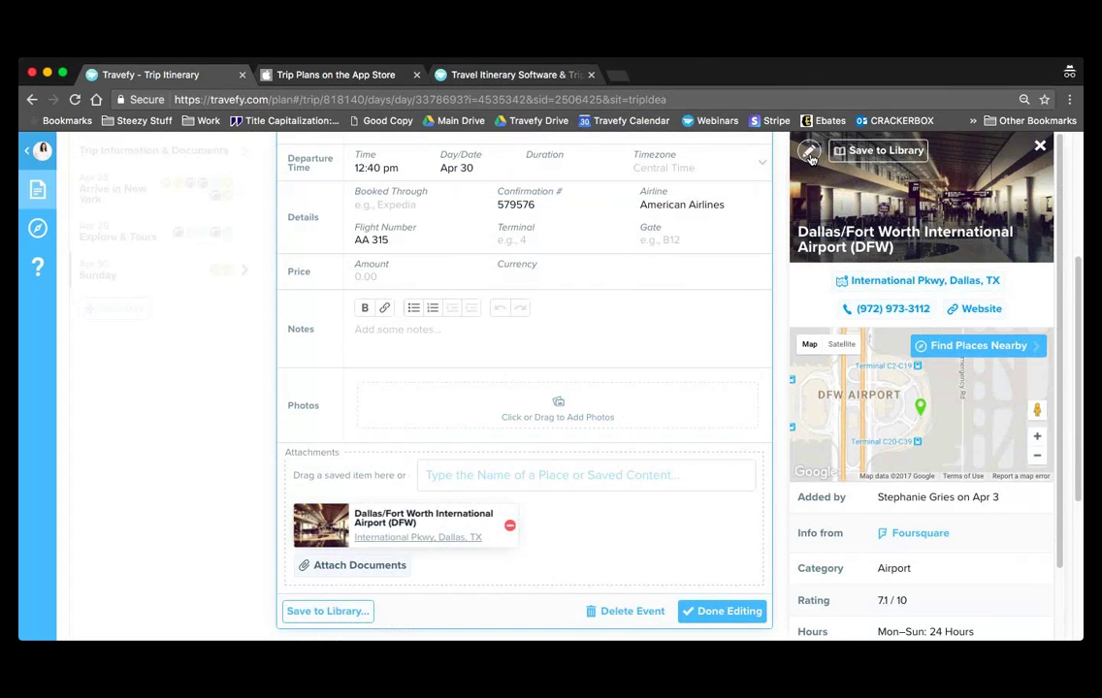
{"action": "left_click", "coordinate": [810, 154]}
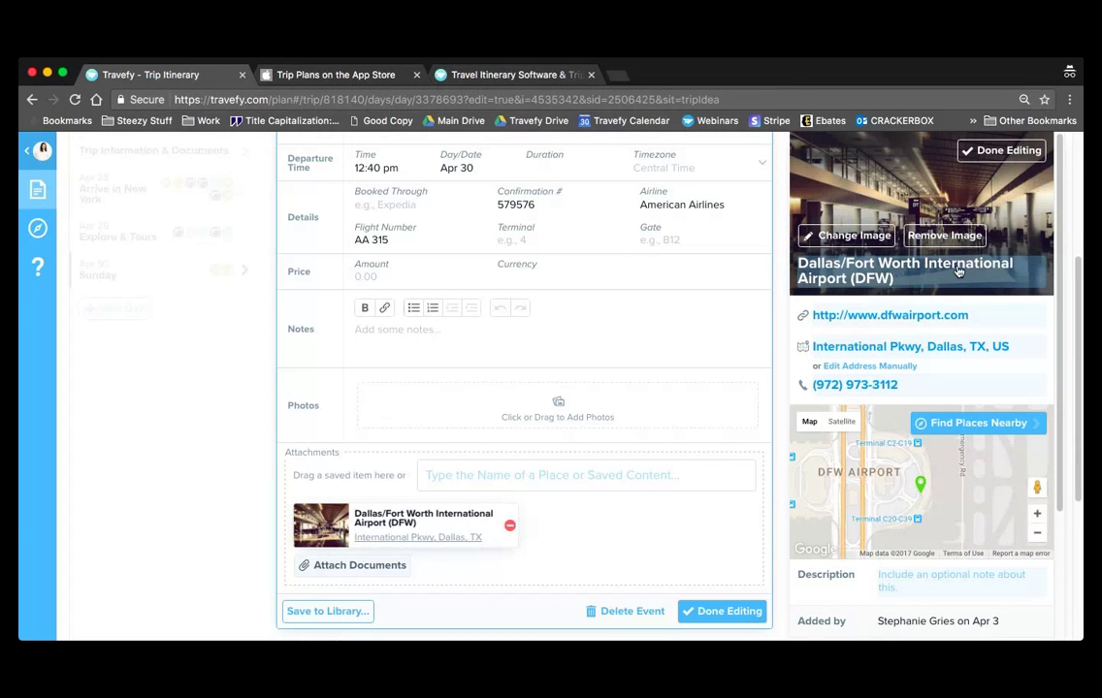
{"action": "left_click", "coordinate": [968, 587]}
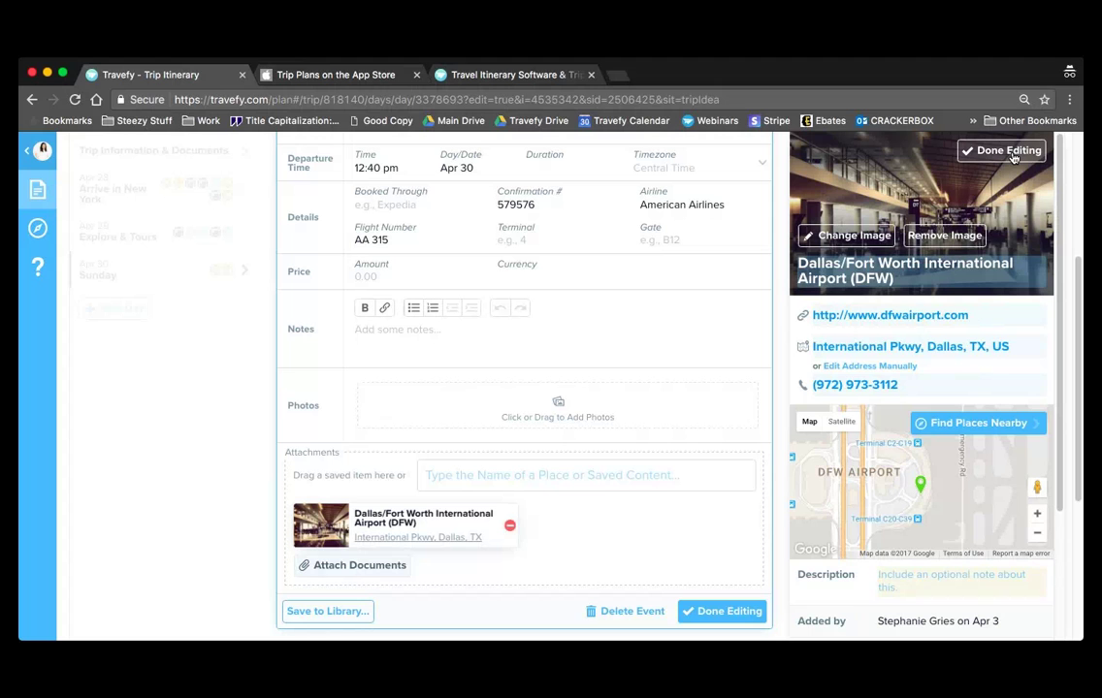
{"action": "left_click", "coordinate": [1009, 152]}
{"action": "left_click", "coordinate": [1038, 147]}
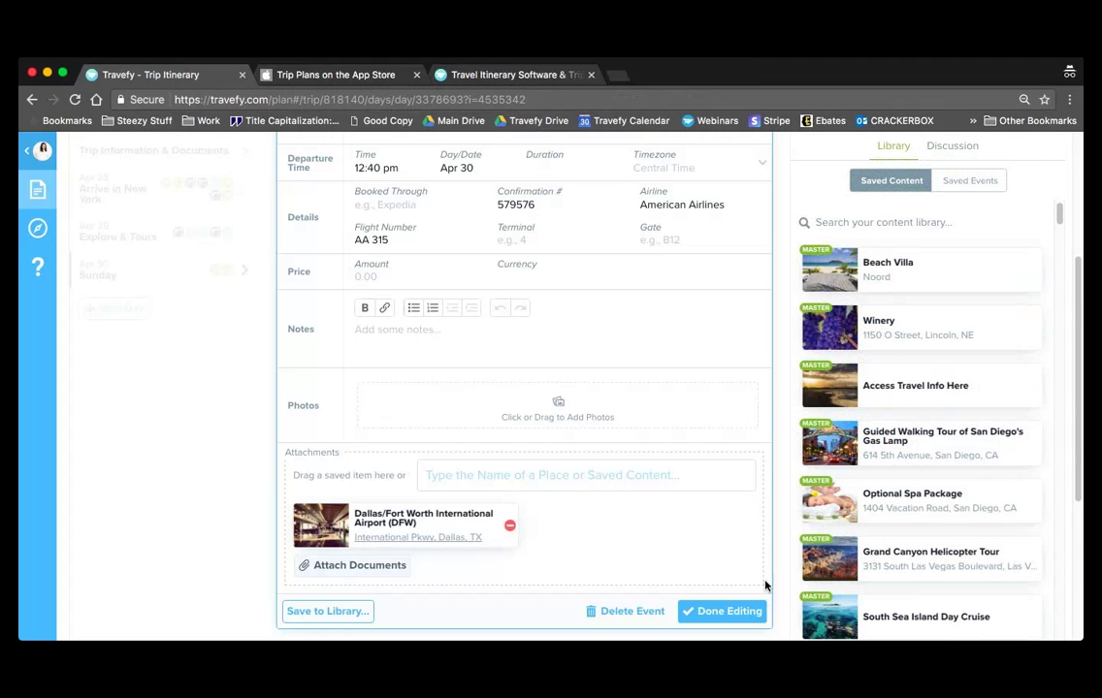
- Finish editing the AA 315 departure flight and return to Sunday's itinerary
{"action": "left_click", "coordinate": [759, 622]}
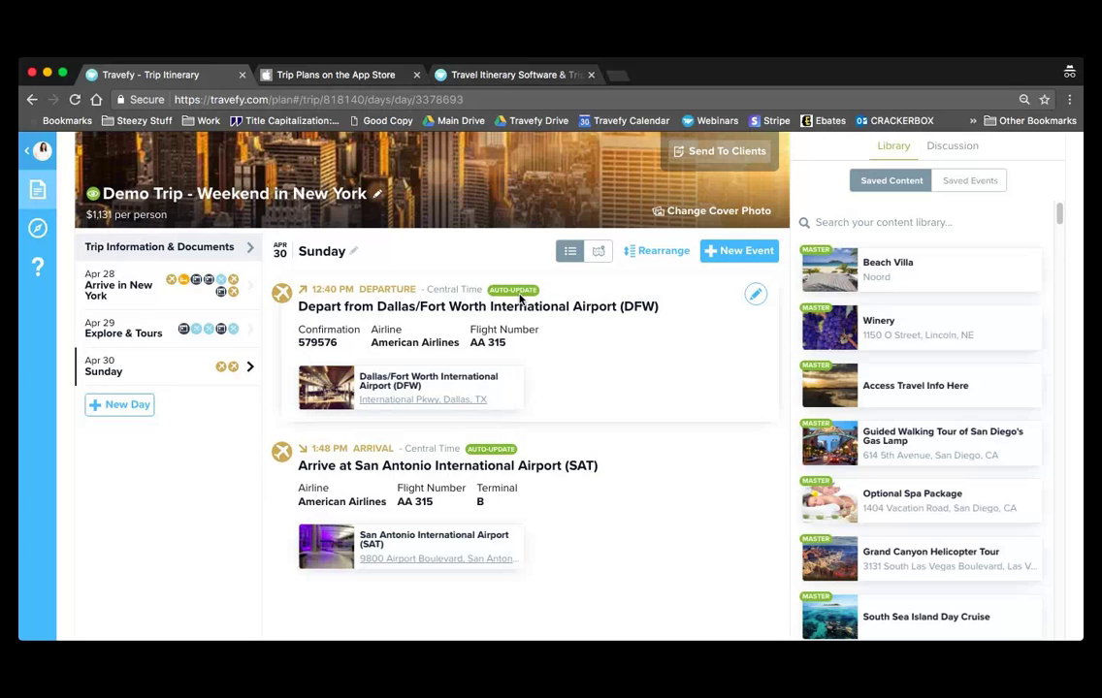
{"action": "left_click", "coordinate": [739, 255]}
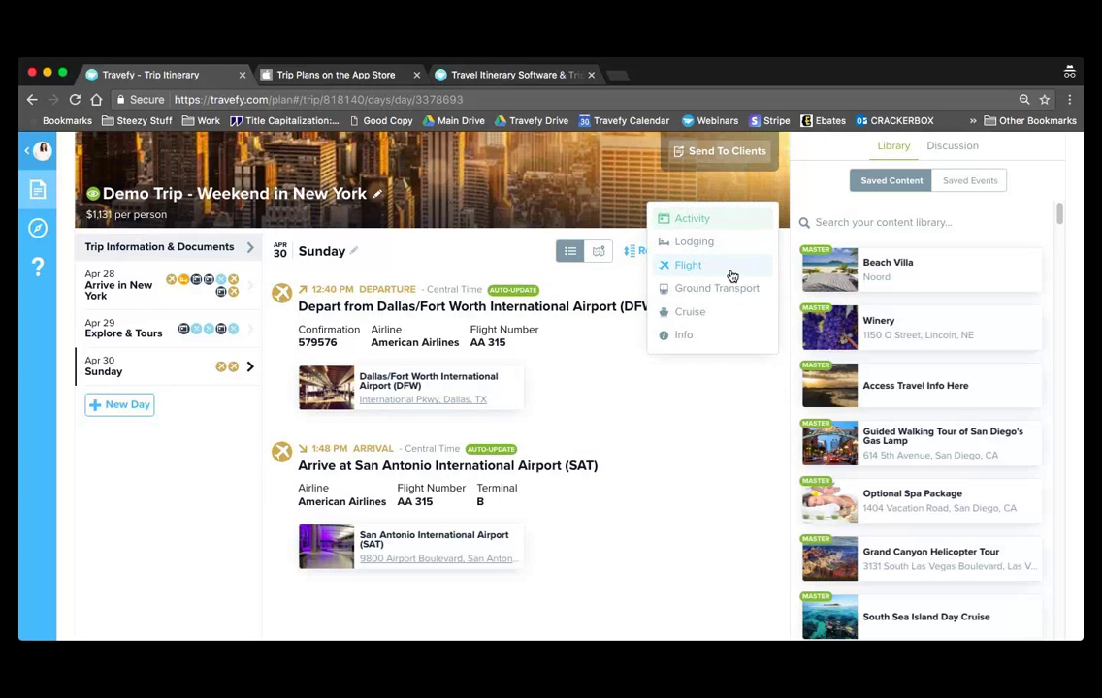
{"action": "left_click", "coordinate": [732, 276]}
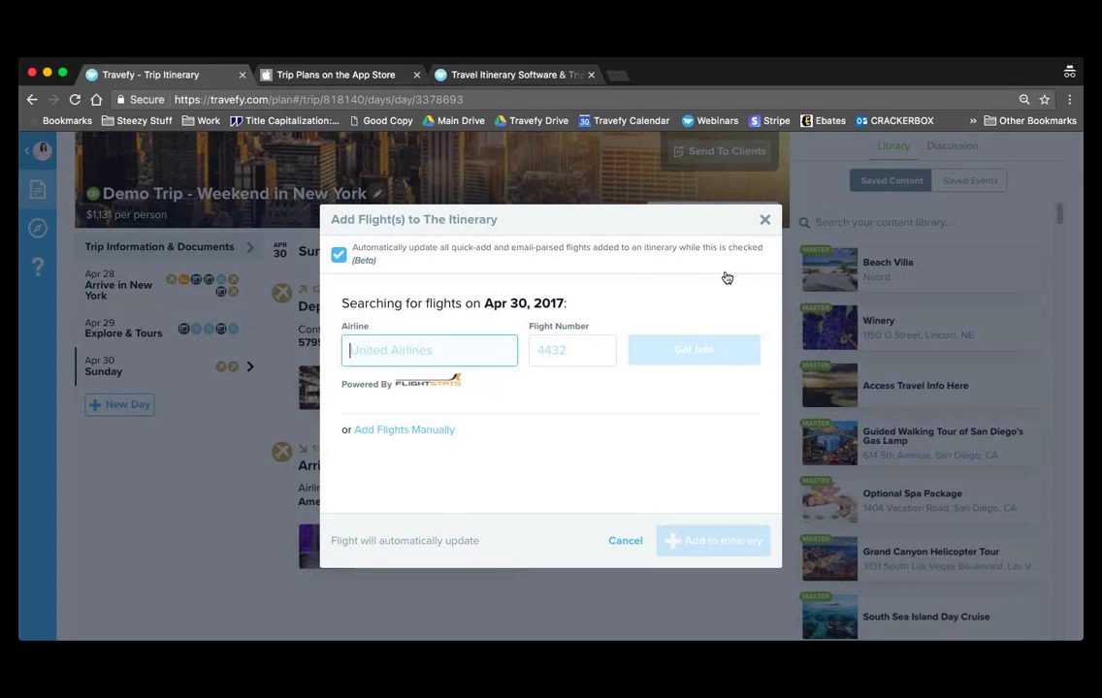
{"action": "left_click", "coordinate": [339, 258]}
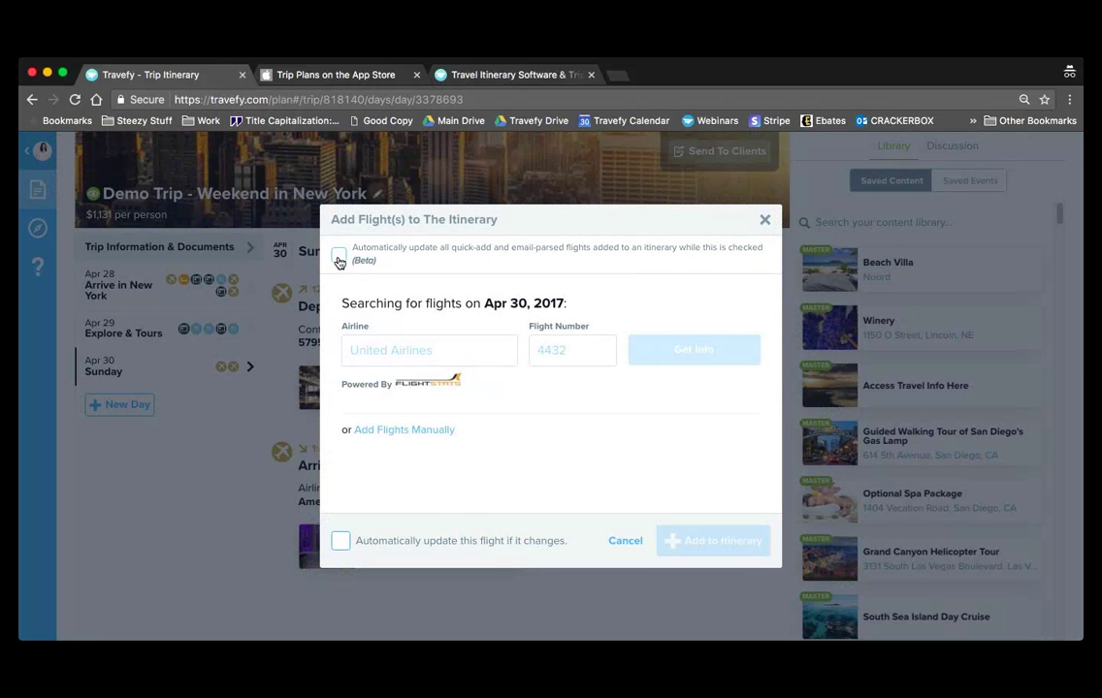
{"action": "left_click", "coordinate": [338, 255]}
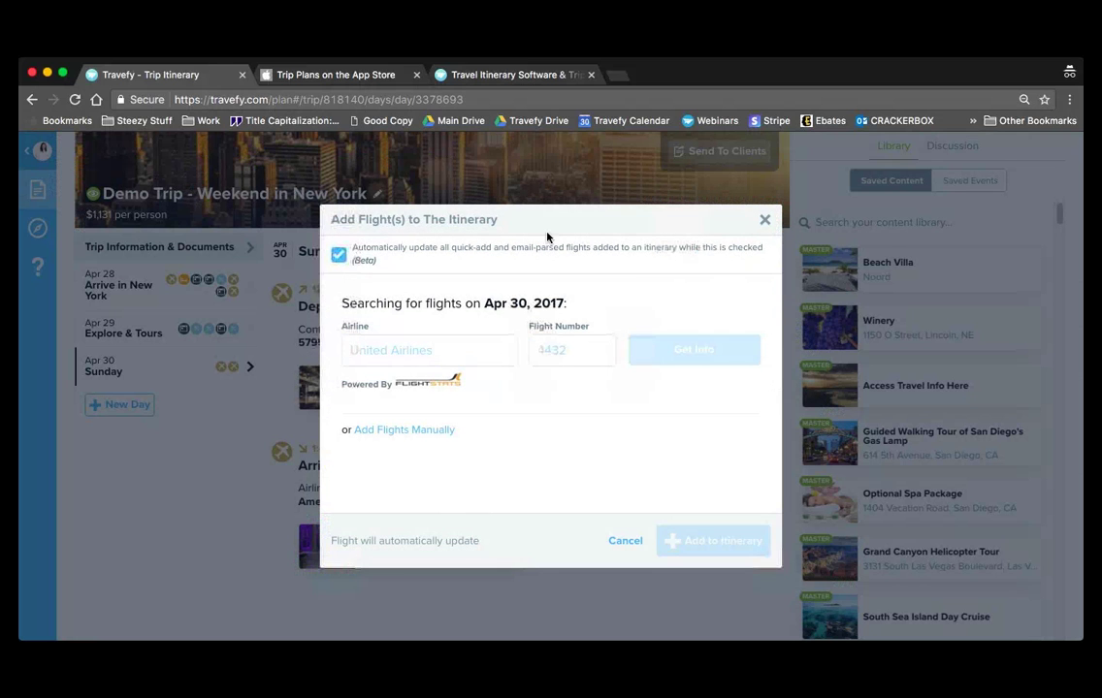
{"action": "left_click", "coordinate": [764, 219]}
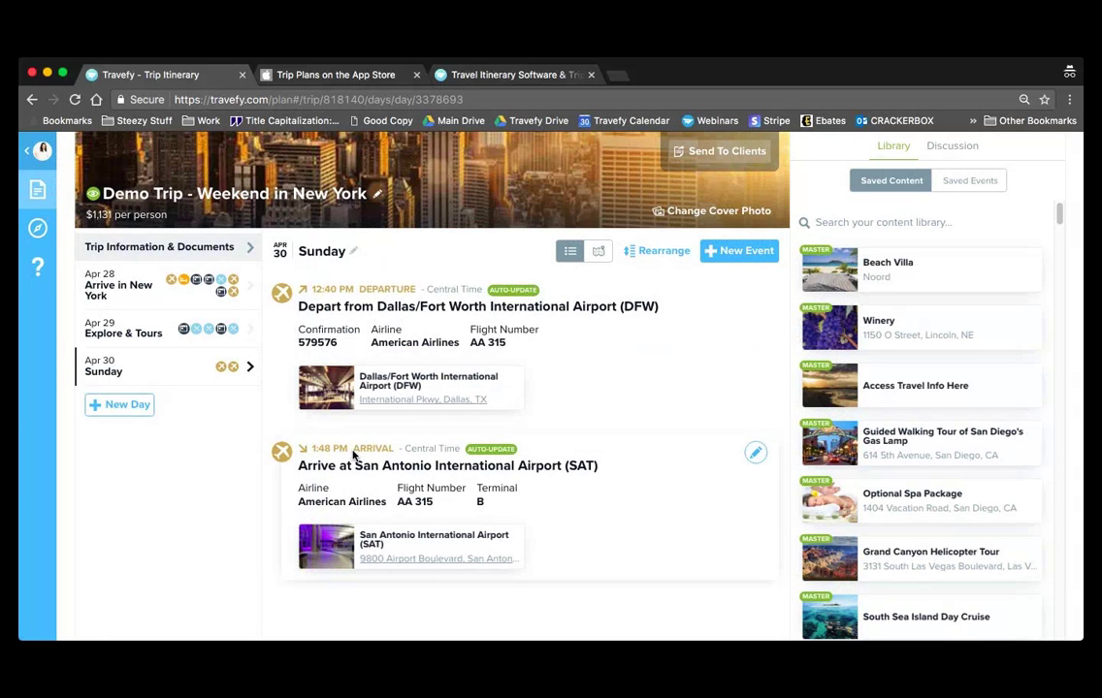
{"action": "left_click", "coordinate": [745, 252]}
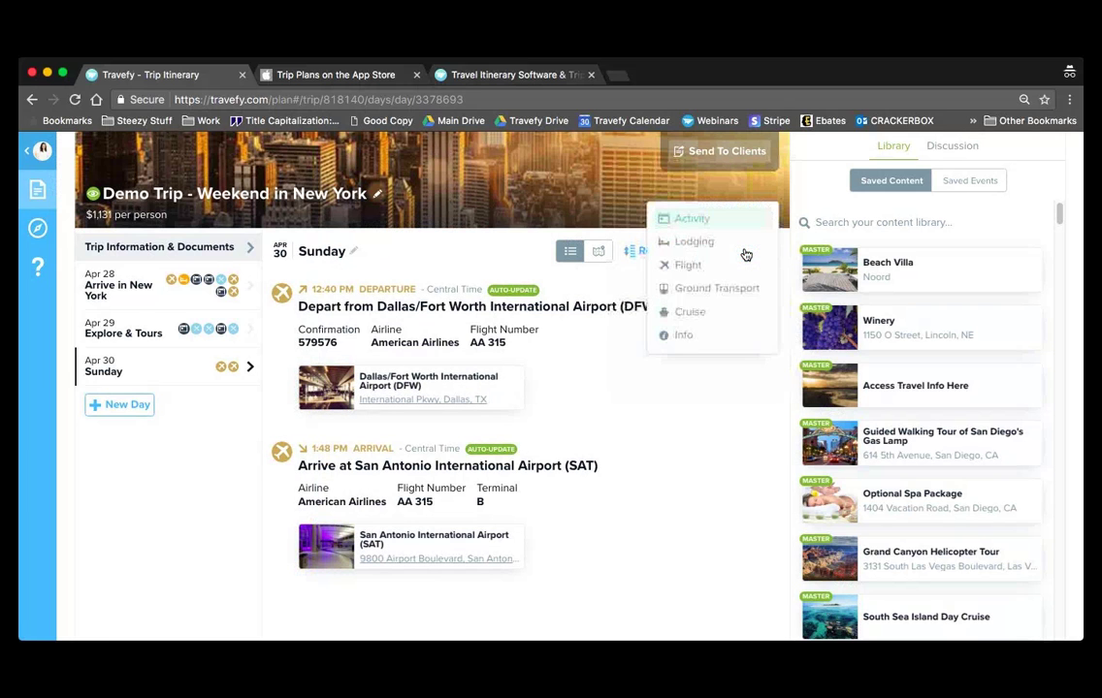
{"action": "left_click", "coordinate": [706, 322]}
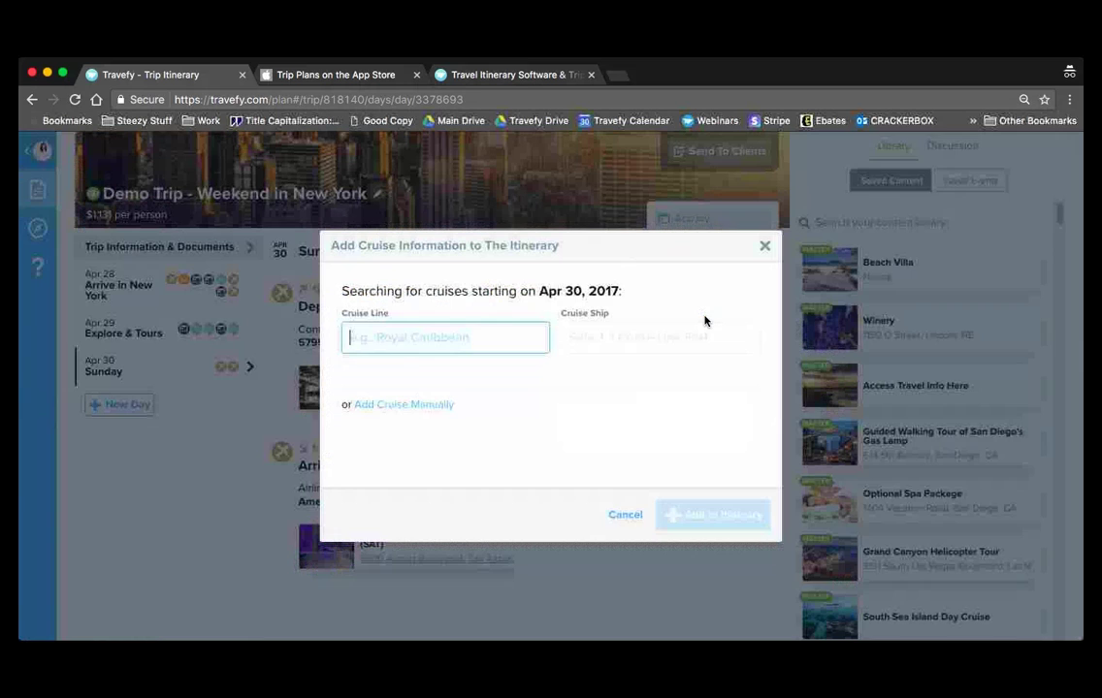
{"action": "type", "text": "di"}
{"action": "left_click", "coordinate": [461, 362]}
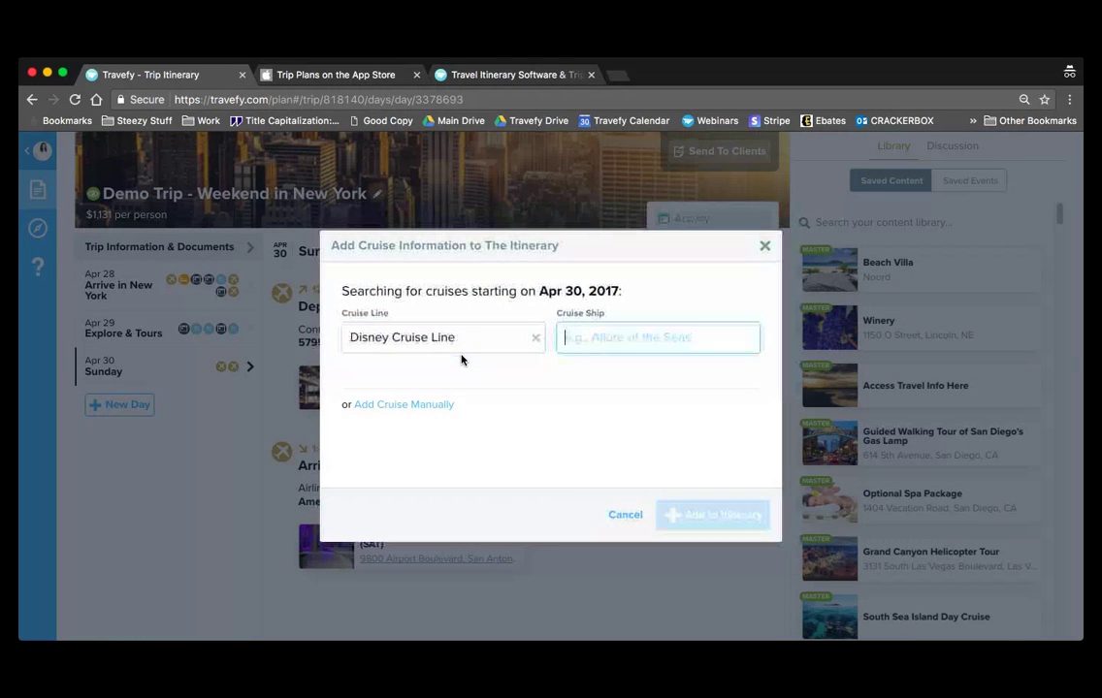
{"action": "type", "text": "d"}
{"action": "key", "text": "Return"}
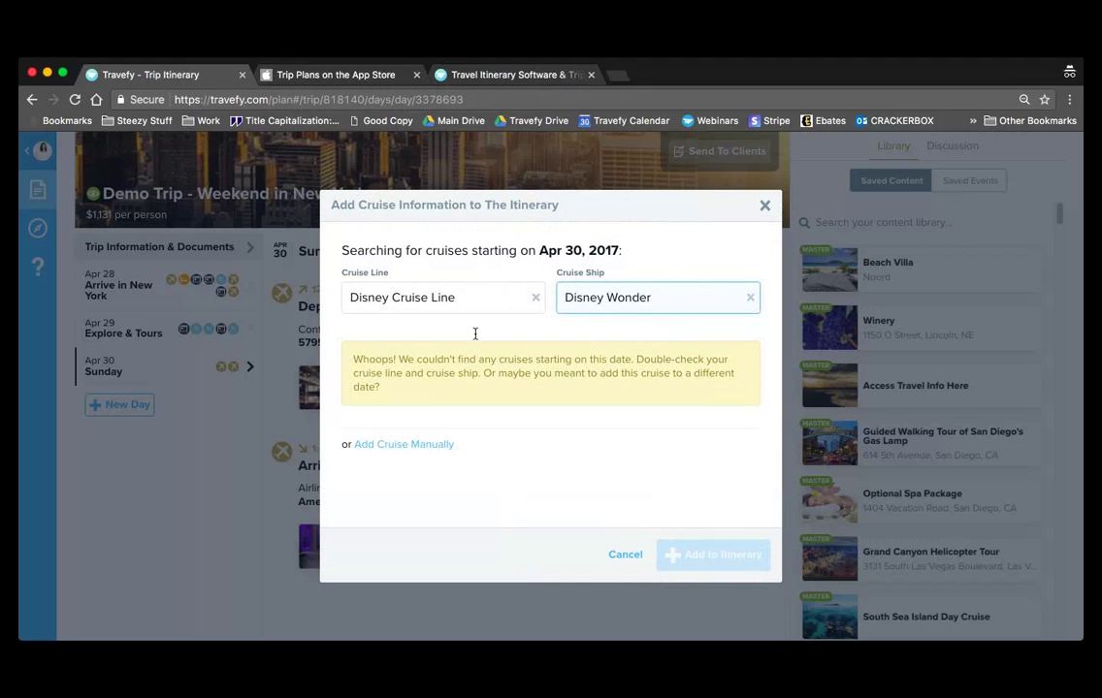
{"action": "triple_click", "coordinate": [674, 298]}
{"action": "type", "text": "drfe"}
{"action": "key", "text": "BackSpace"}
{"action": "key", "text": "BackSpace"}
{"action": "type", "text": "e"}
{"action": "key", "text": "Return"}
{"action": "left_click_drag", "start_coordinate": [538, 251], "coordinate": [617, 253]}
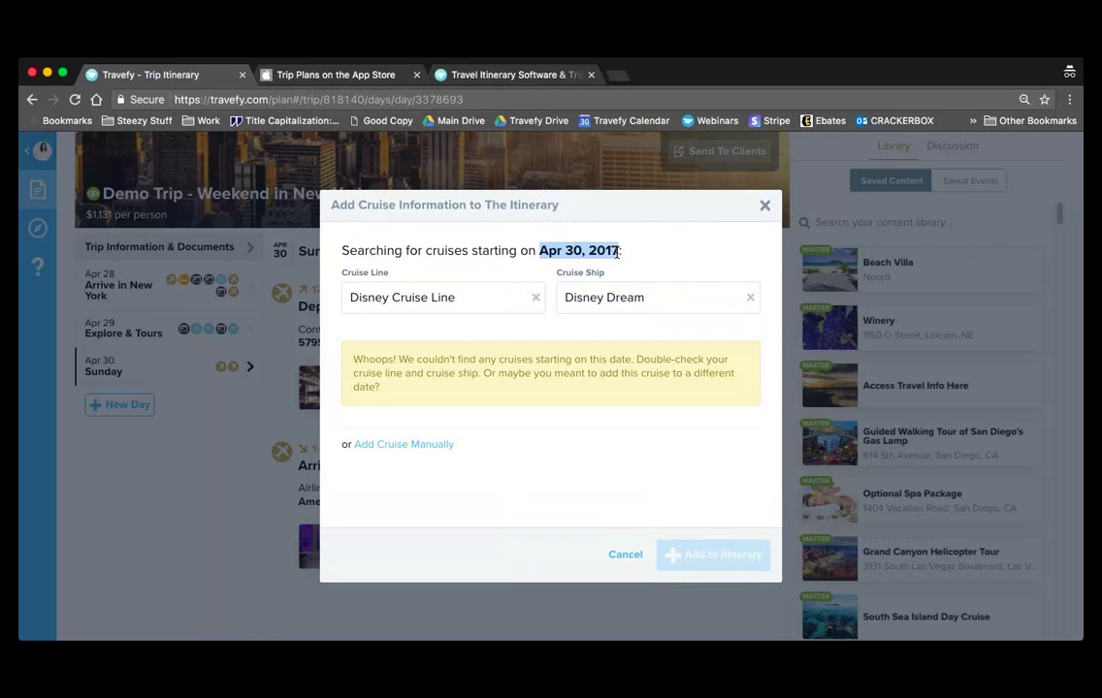
{"action": "left_click", "coordinate": [336, 335]}
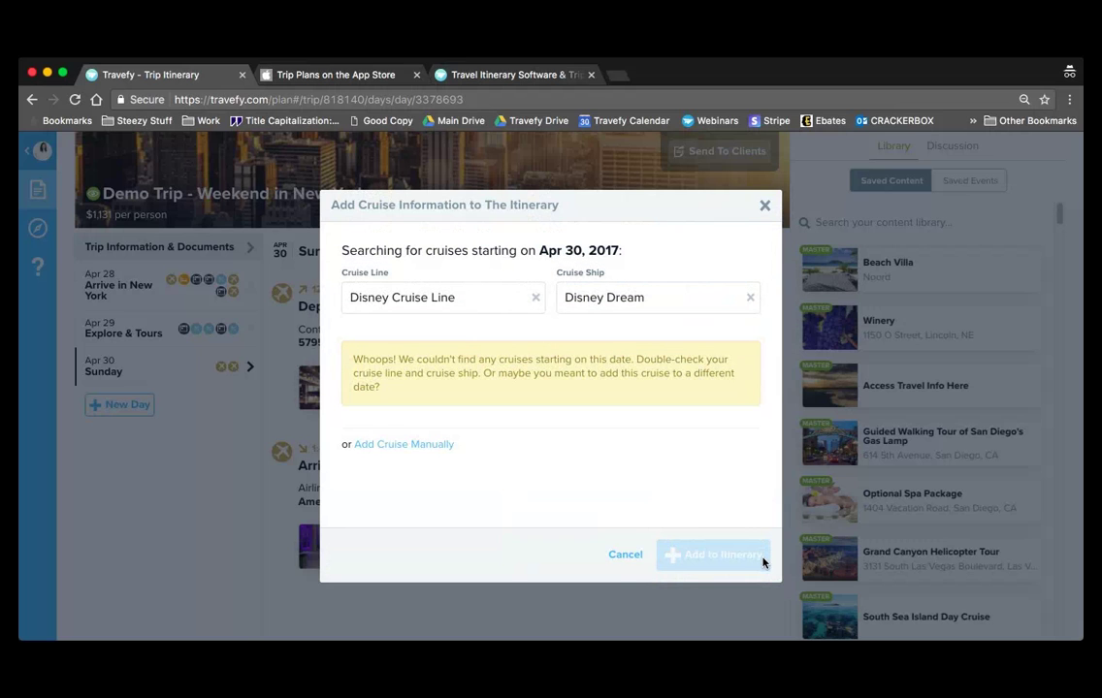
{"action": "left_click", "coordinate": [631, 561]}
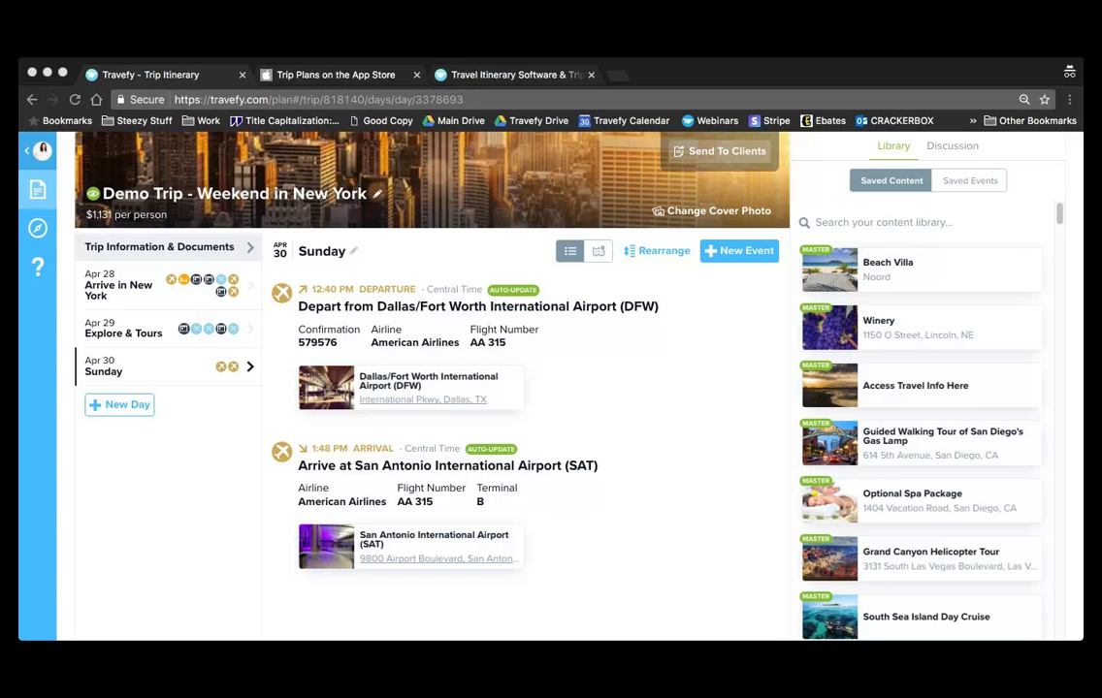
- Start a lodging event on Sunday at Hyatt Regency Jacksonville Riverfront
{"action": "left_click", "coordinate": [215, 439]}
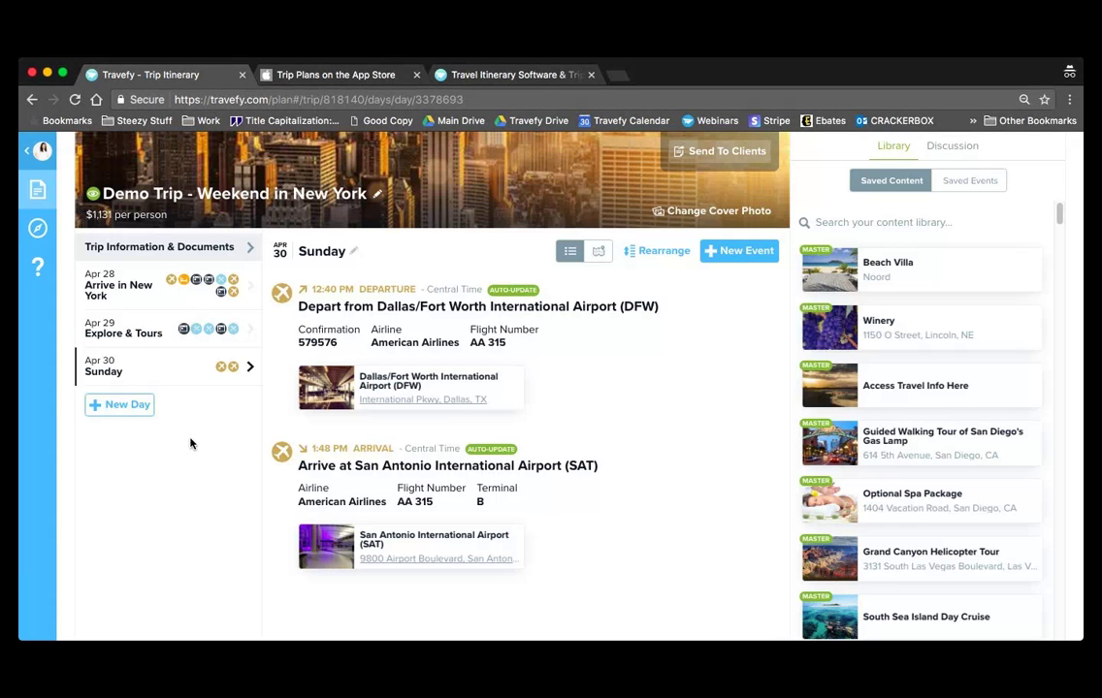
{"action": "left_click", "coordinate": [737, 252]}
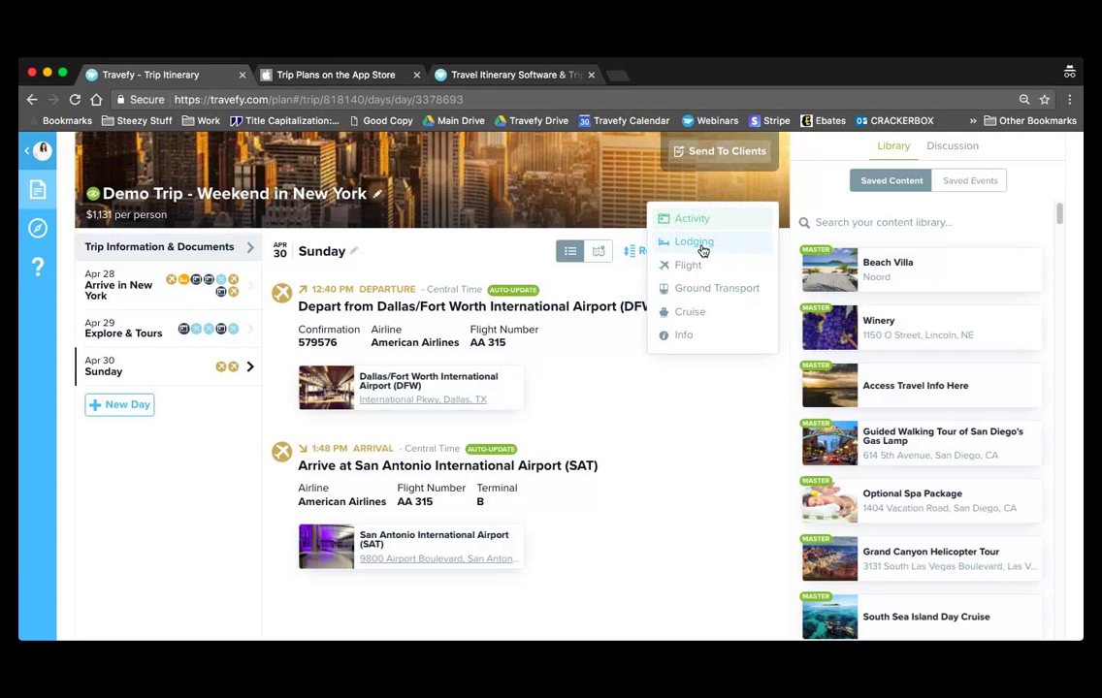
{"action": "left_click", "coordinate": [695, 243]}
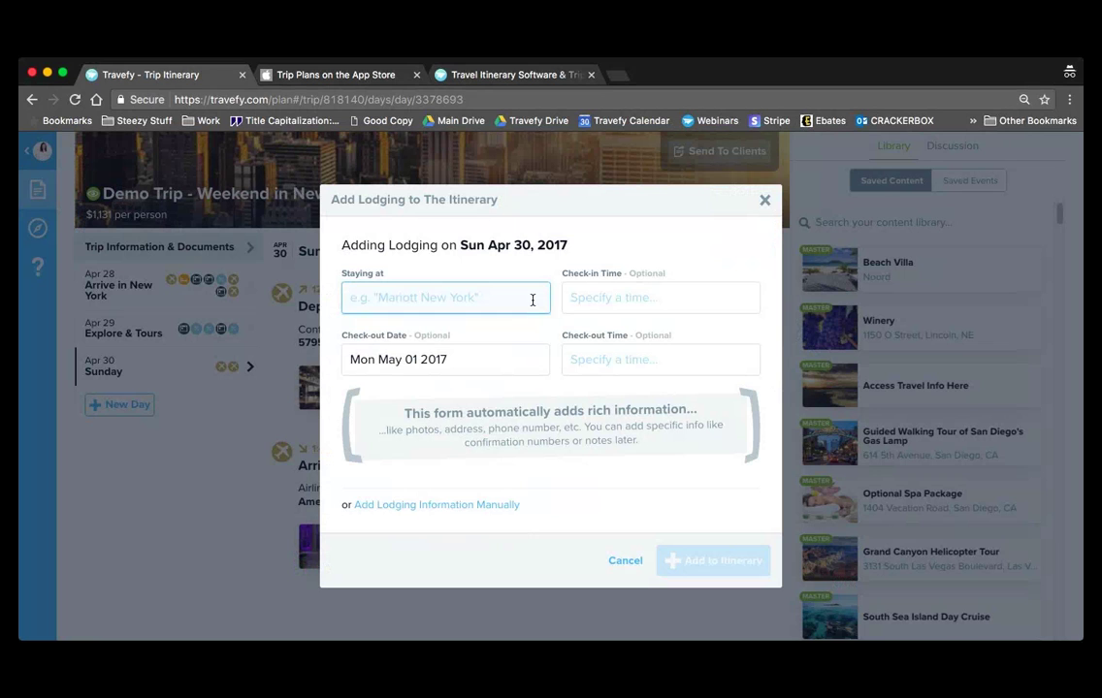
{"action": "type", "text": "hyatt regen"}
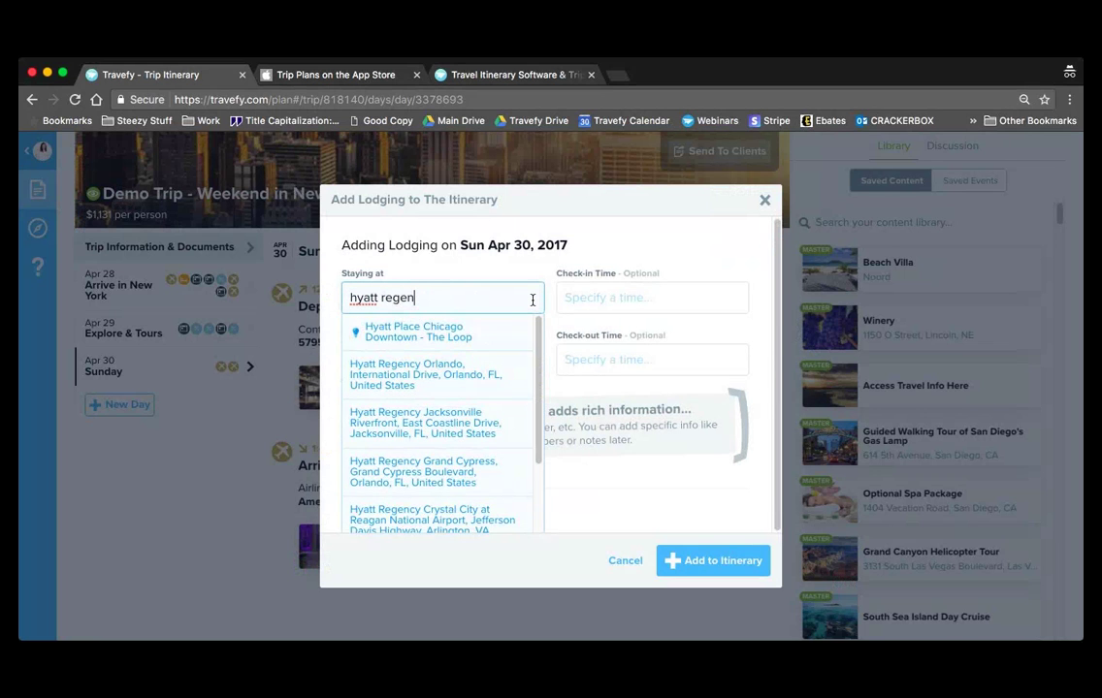
{"action": "key", "text": "Down"}
{"action": "key", "text": "Return"}
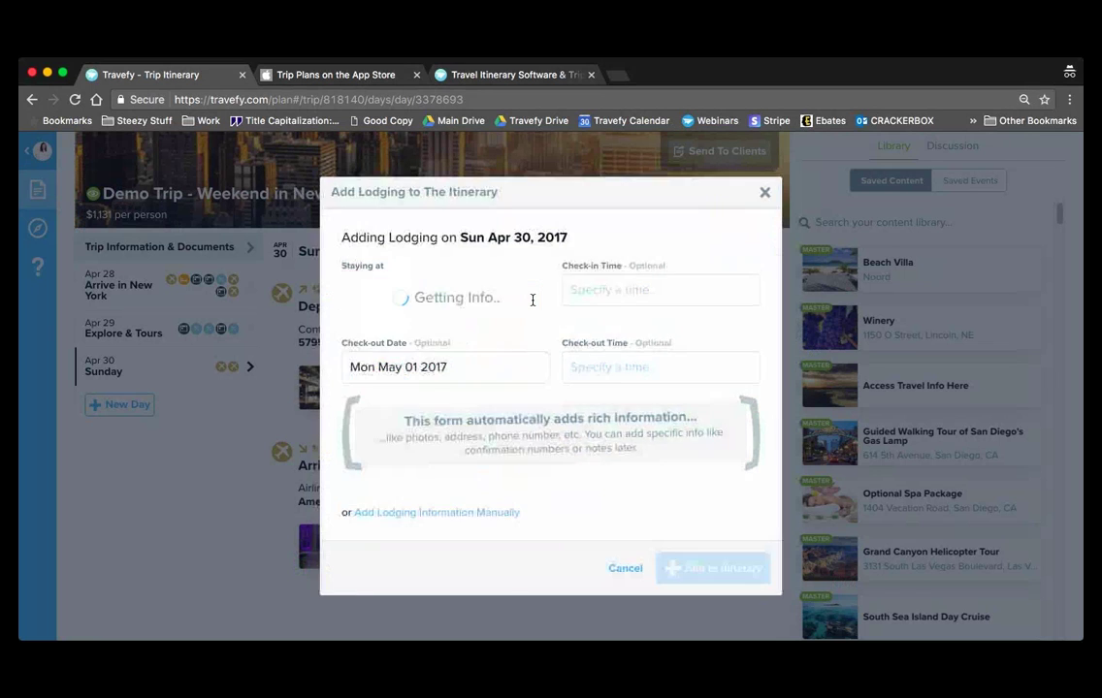
- Clear the check-out date and add the Hyatt stay to the itinerary
{"action": "left_click", "coordinate": [610, 345]}
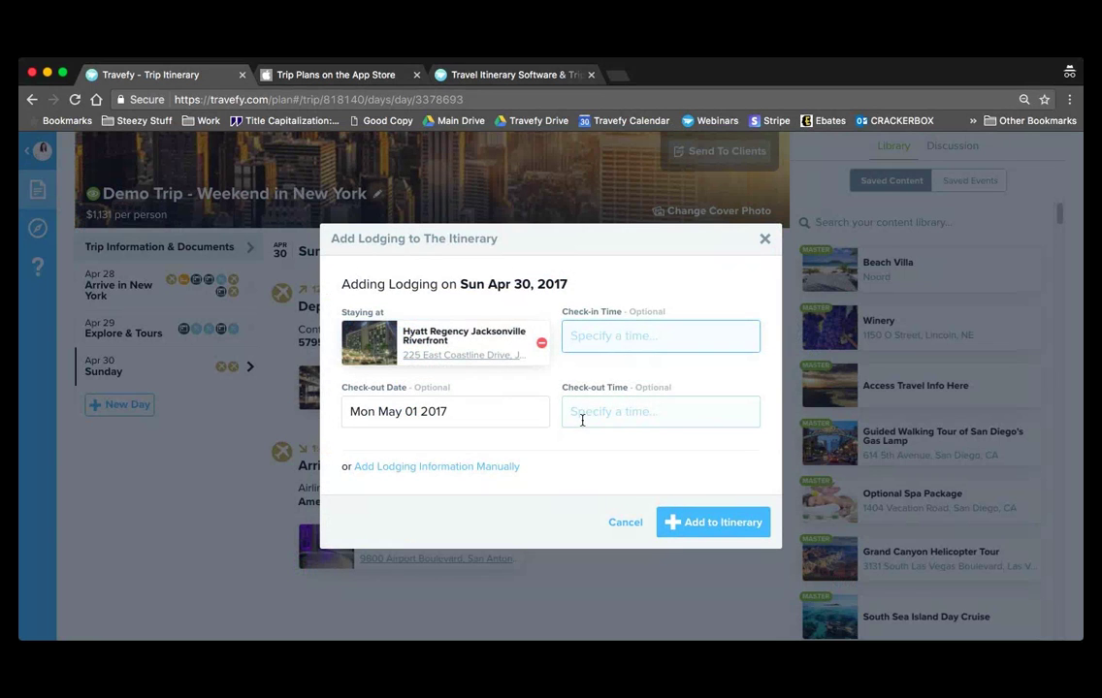
{"action": "left_click", "coordinate": [450, 408]}
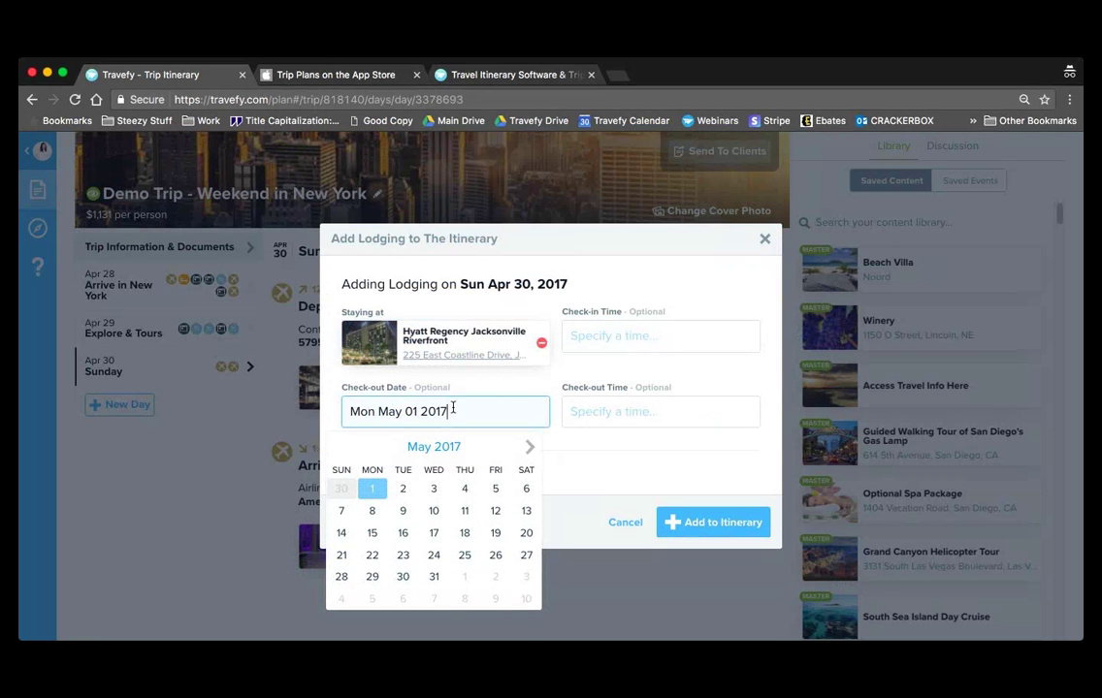
{"action": "mouse_move", "coordinate": [448, 411]}
{"action": "left_mouse_down"}
{"action": "mouse_move", "coordinate": [418, 410]}
{"action": "mouse_move", "coordinate": [436, 400]}
{"action": "left_mouse_up"}
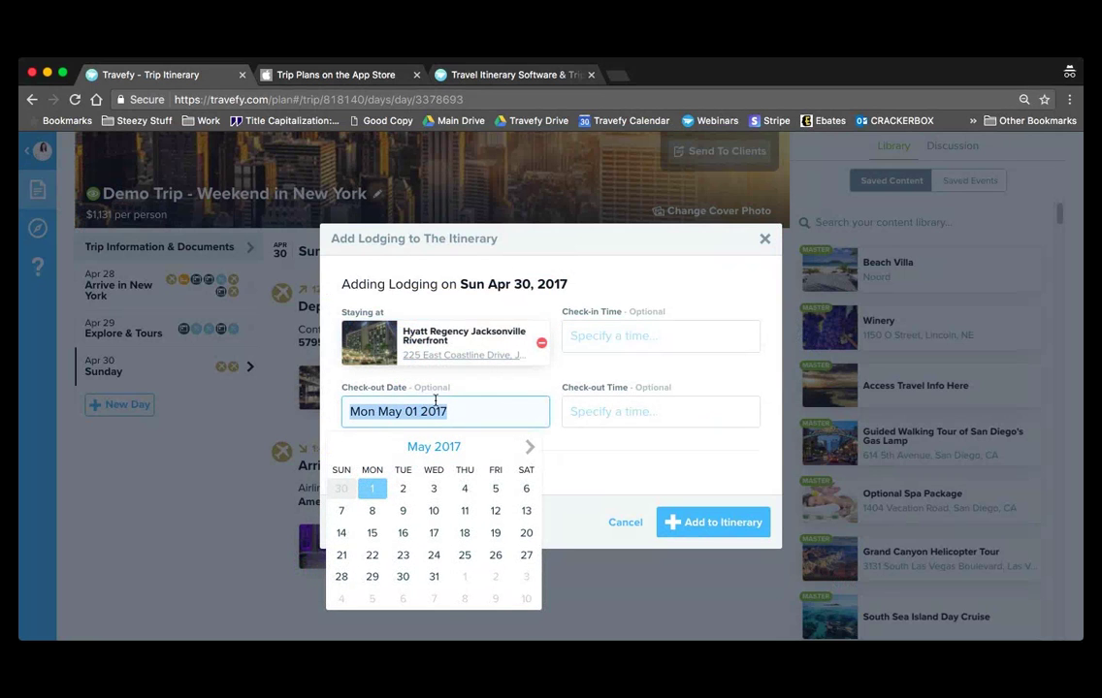
{"action": "key", "text": "BackSpace"}
{"action": "left_click", "coordinate": [733, 524]}
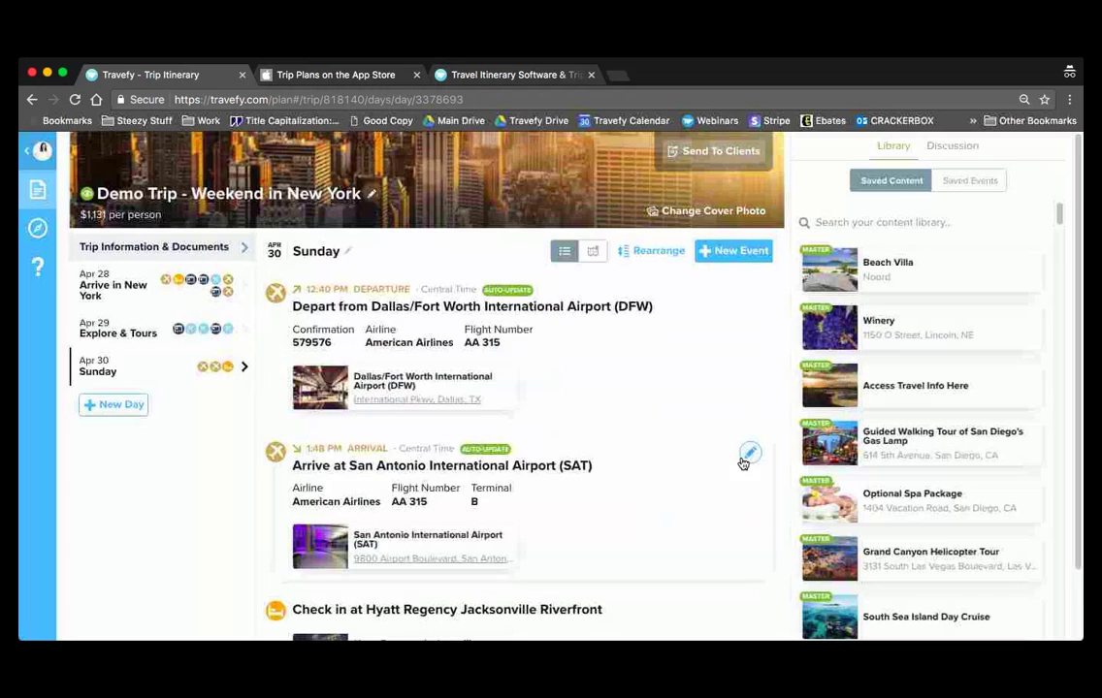
- Save the Hyatt Regency Jacksonville Riverfront check-in so it sits below the AA 315 flight
{"action": "scroll", "coordinate": [743, 464], "scroll_direction": "down", "scroll_amount": 2}
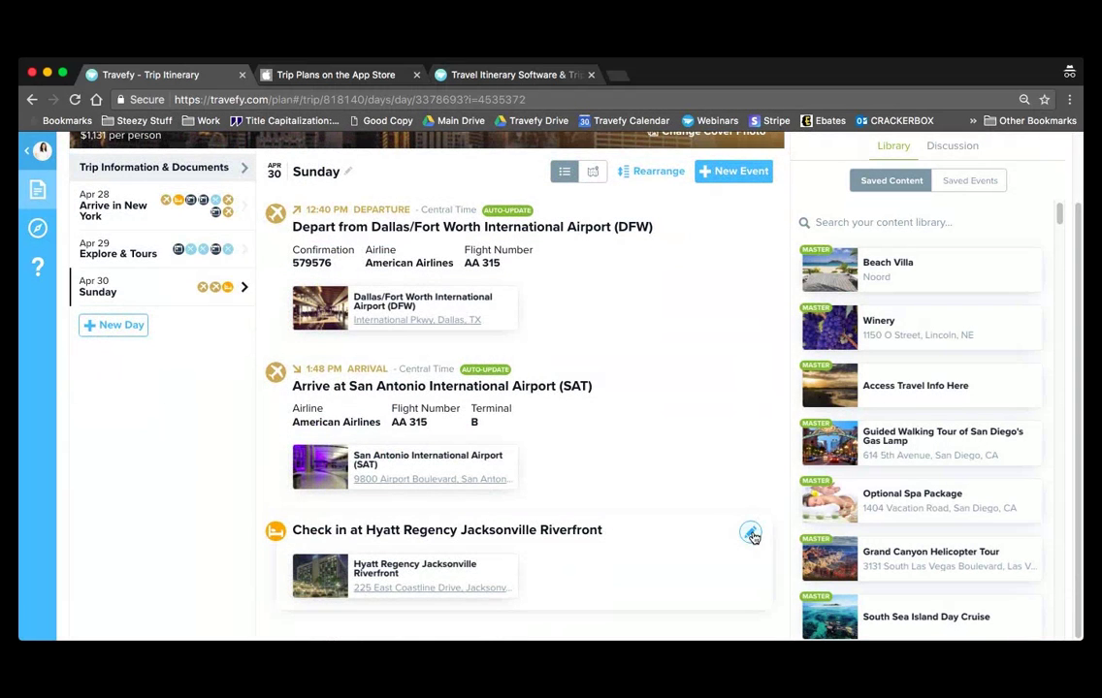
{"action": "left_click", "coordinate": [751, 533]}
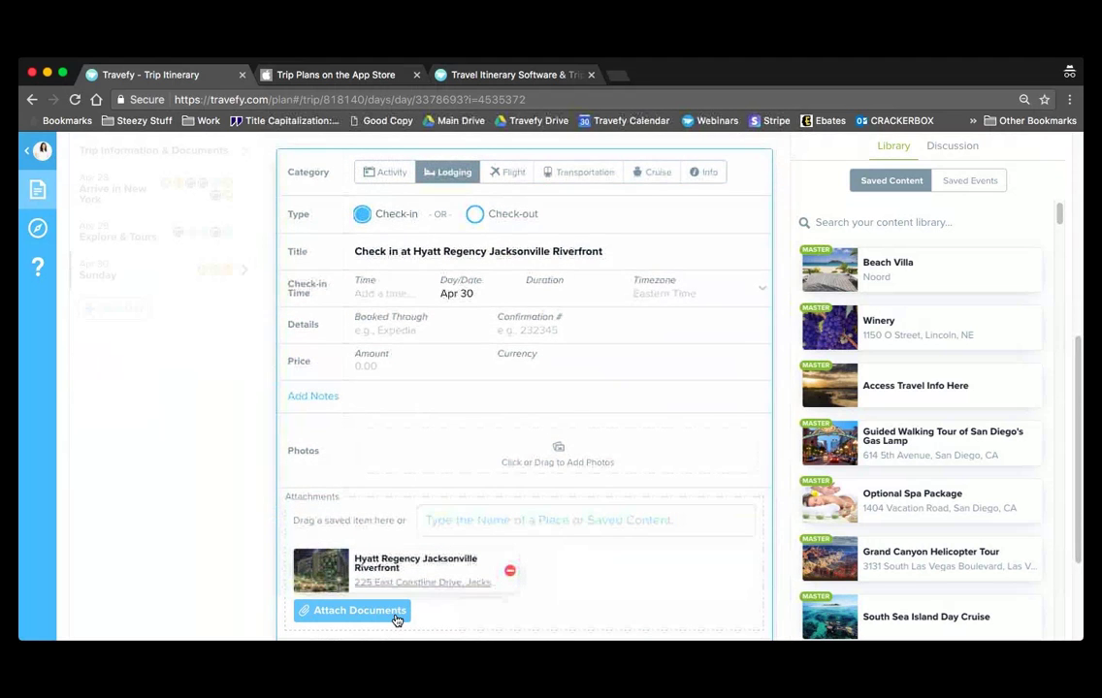
{"action": "scroll", "coordinate": [394, 619], "scroll_direction": "down", "scroll_amount": 2}
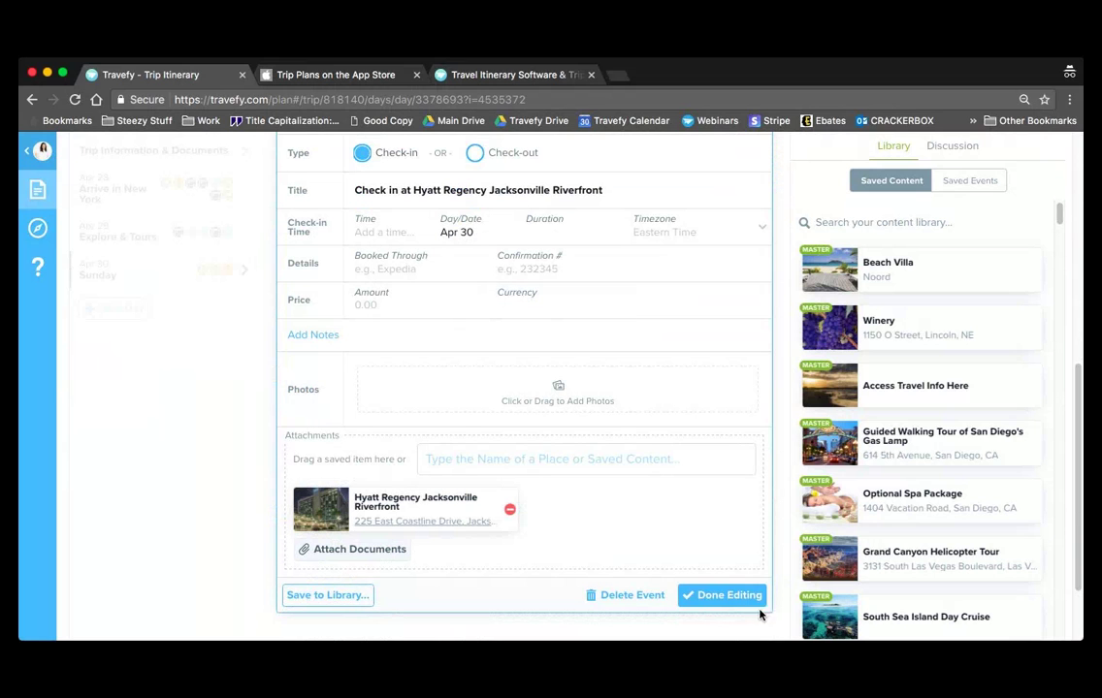
{"action": "left_click", "coordinate": [760, 596]}
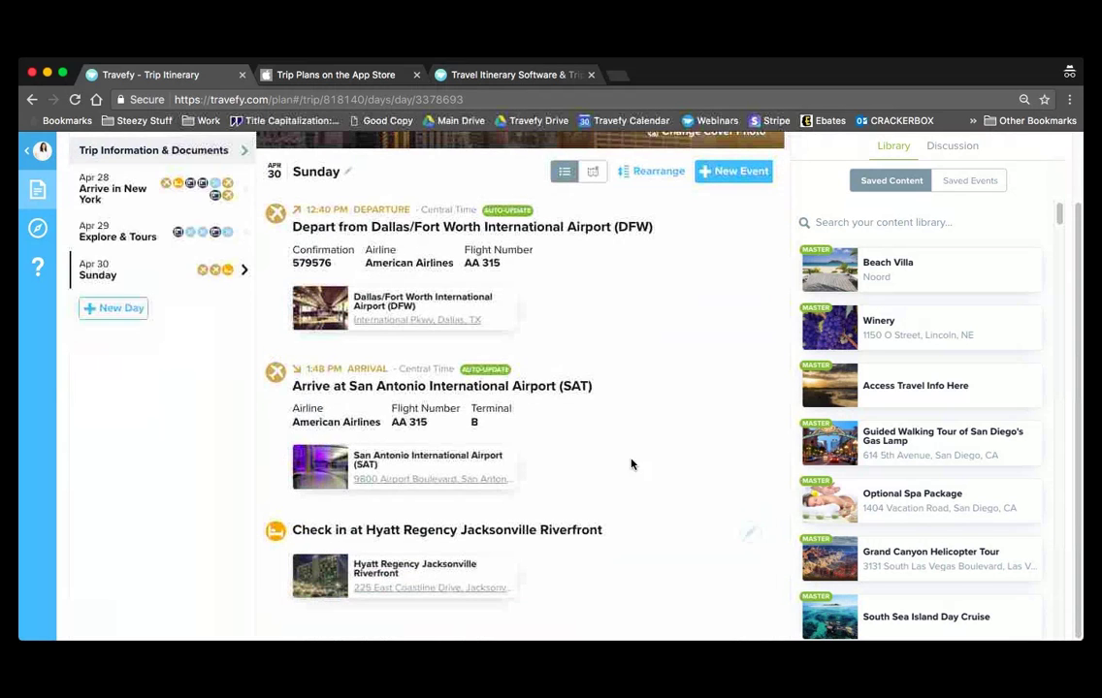
{"action": "scroll", "coordinate": [194, 448], "scroll_direction": "up", "scroll_amount": 3}
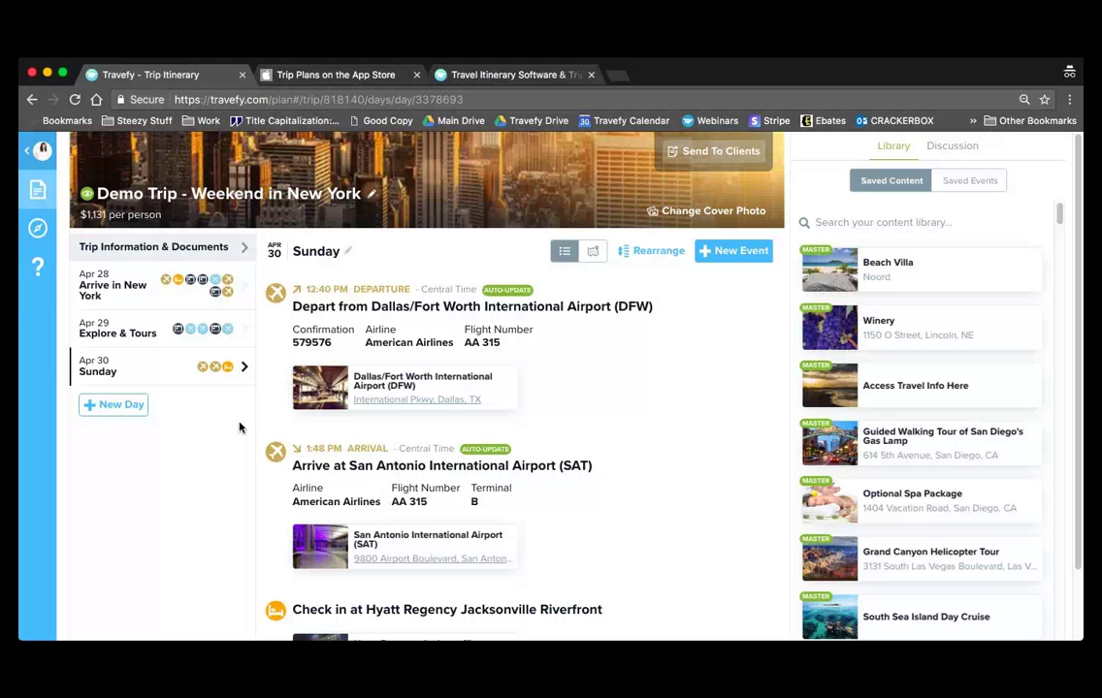
- Add a Monday, May 1 day with an activity titled 'NYC Walking Tour'
{"action": "left_click", "coordinate": [114, 407]}
{"action": "left_click", "coordinate": [158, 403]}
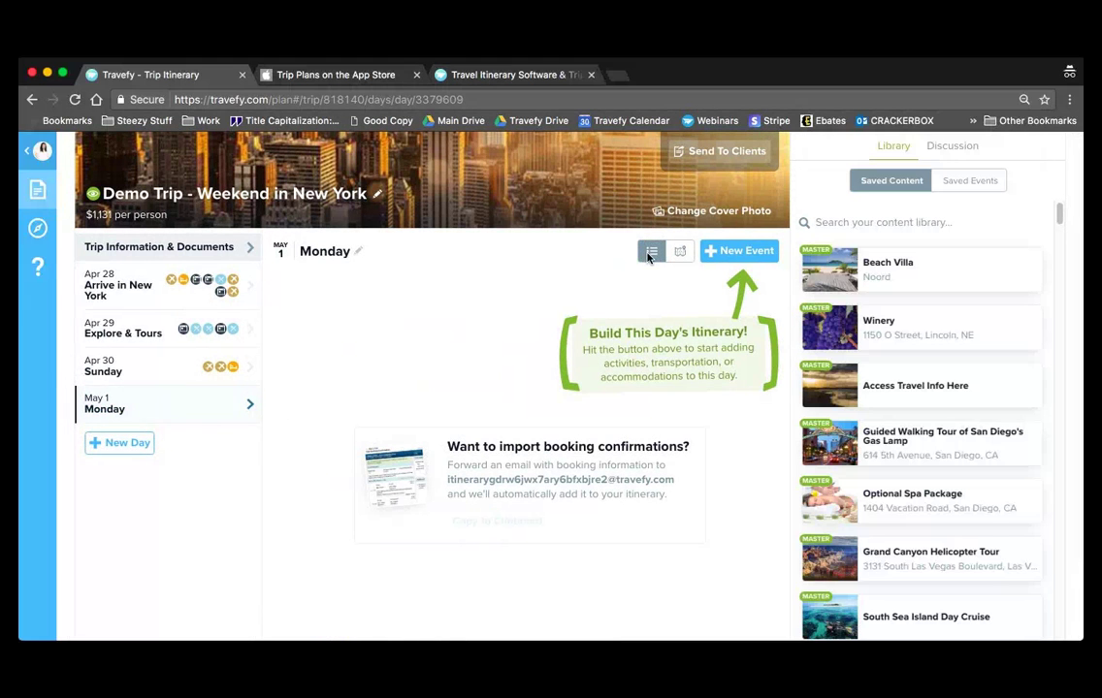
{"action": "left_click", "coordinate": [755, 252]}
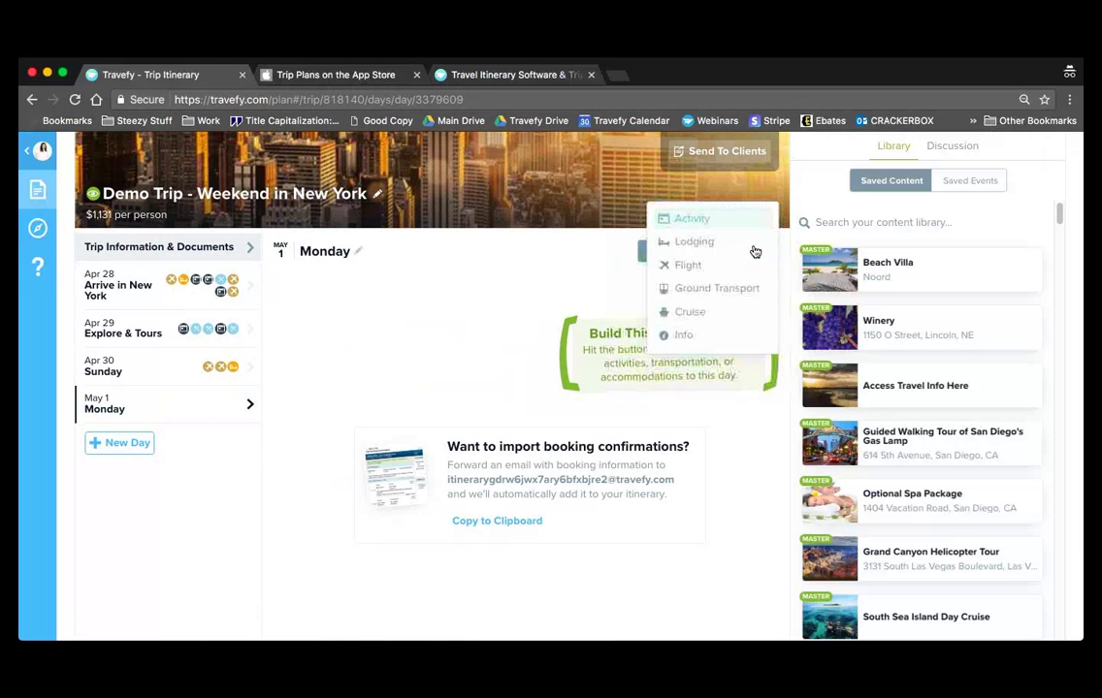
{"action": "left_click", "coordinate": [699, 221]}
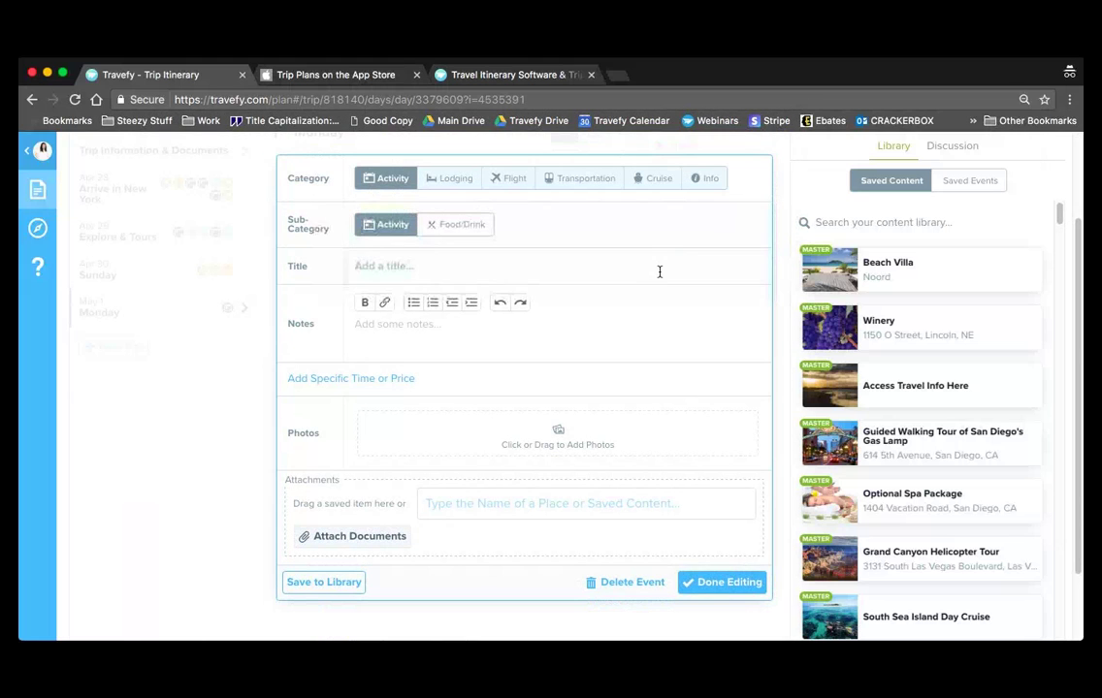
{"action": "left_click", "coordinate": [542, 275]}
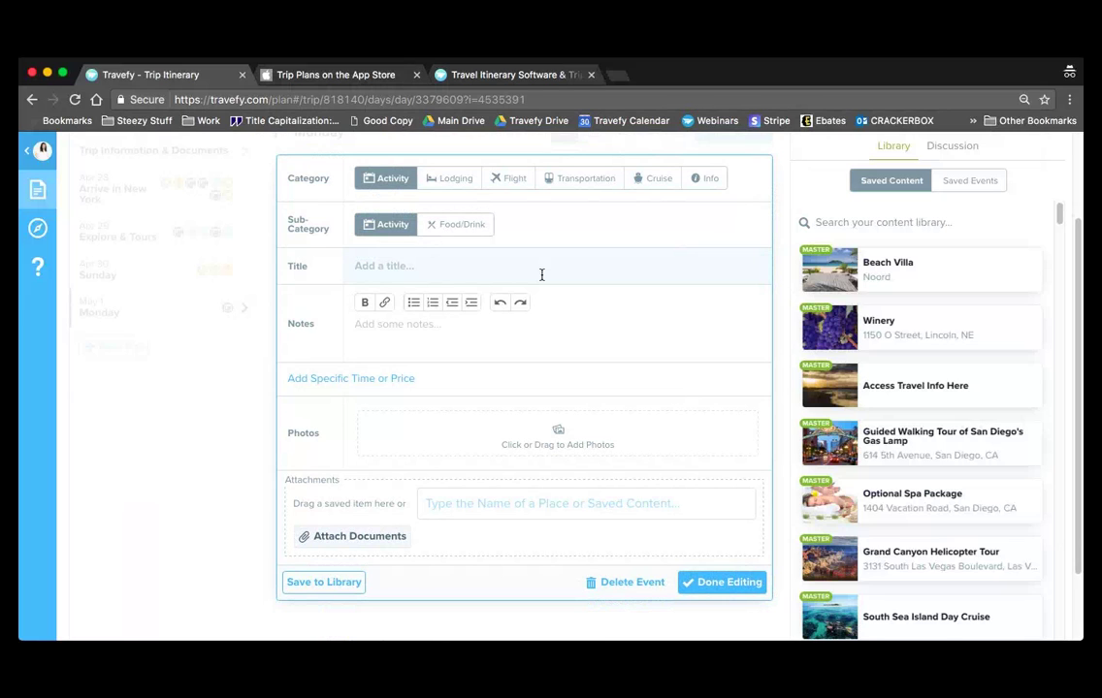
{"action": "type", "text": "NYC Walking Tour"}
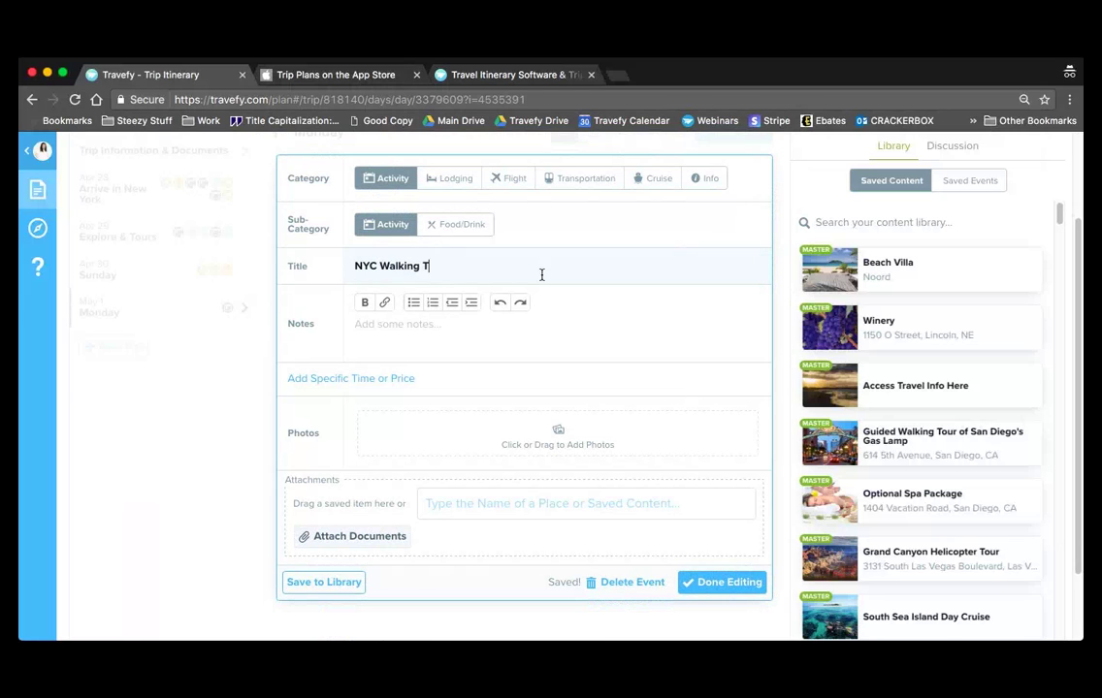
- Write notes 'On this tour you wills see....', bullets X, Y, Z, and 'Click here to view more information'
{"action": "left_click", "coordinate": [545, 335]}
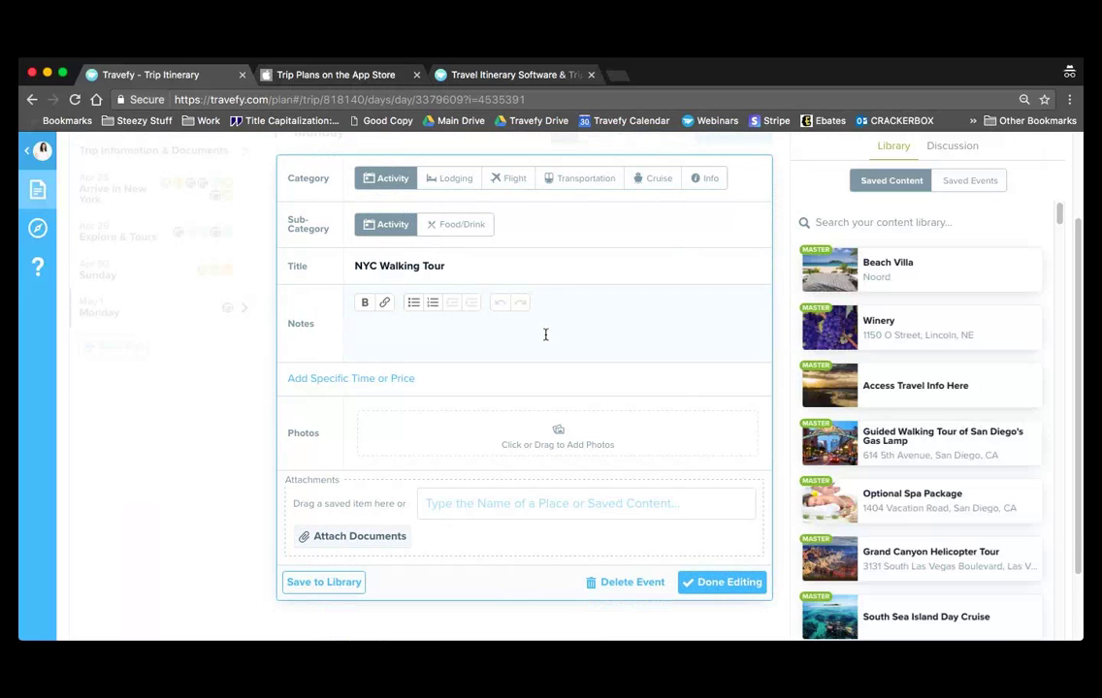
{"action": "type", "text": "On this tour you wills see.."}
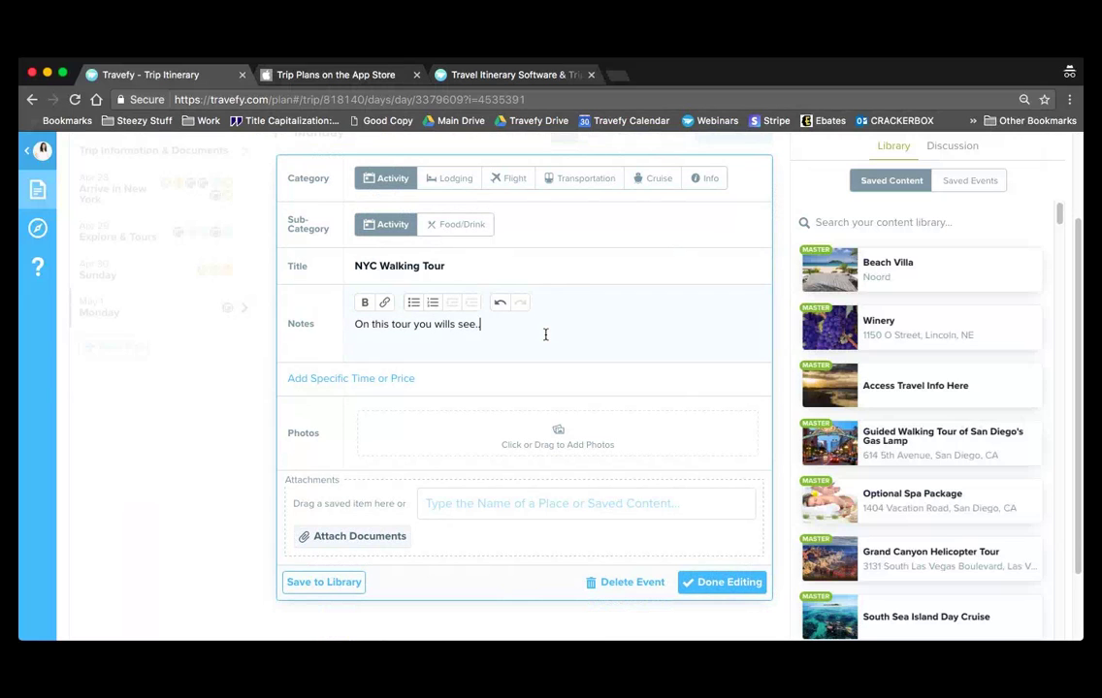
{"action": "type", "text": ".."}
{"action": "key", "text": "Return"}
{"action": "left_click", "coordinate": [414, 303]}
{"action": "type", "text": "X"}
{"action": "key", "text": "Return"}
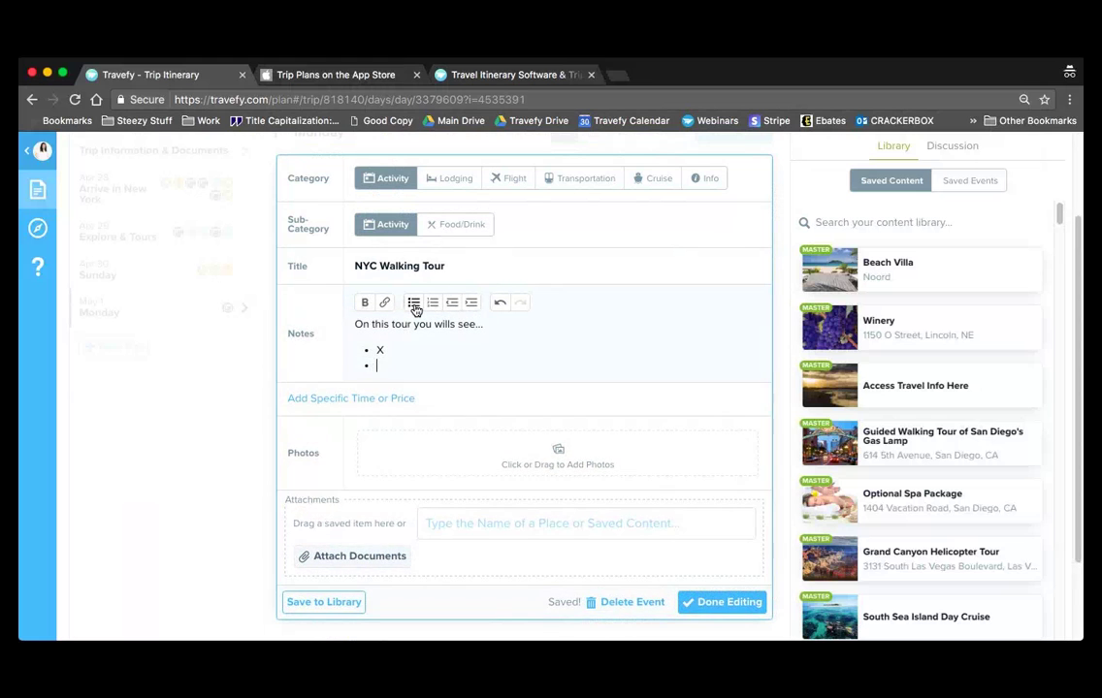
{"action": "type", "text": "Y"}
{"action": "key", "text": "Return"}
{"action": "type", "text": "Z"}
{"action": "key", "text": "Return"}
{"action": "key", "text": "Return"}
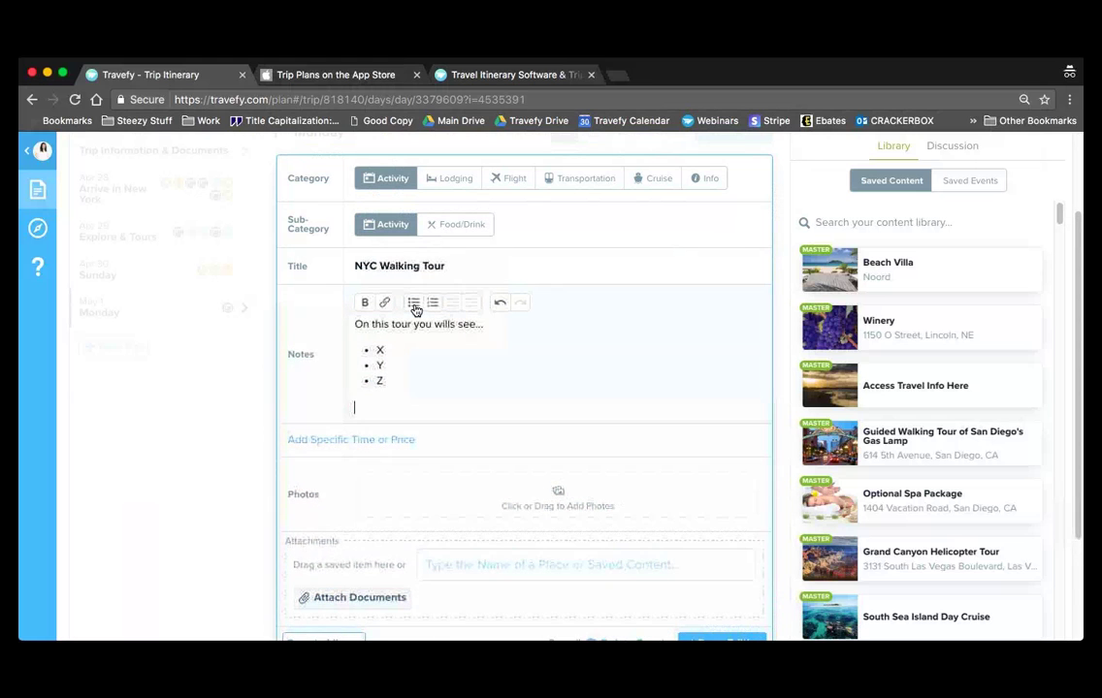
{"action": "type", "text": "Click here to view "}
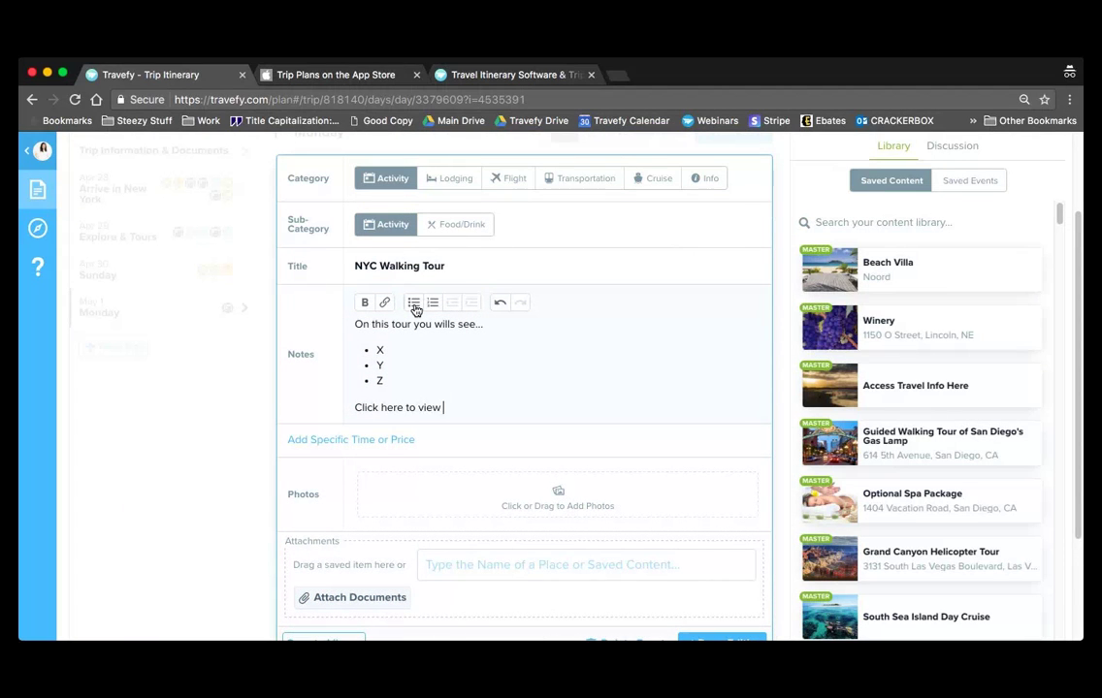
{"action": "type", "text": "more information"}
{"action": "left_click_drag", "start_coordinate": [524, 408], "coordinate": [353, 409]}
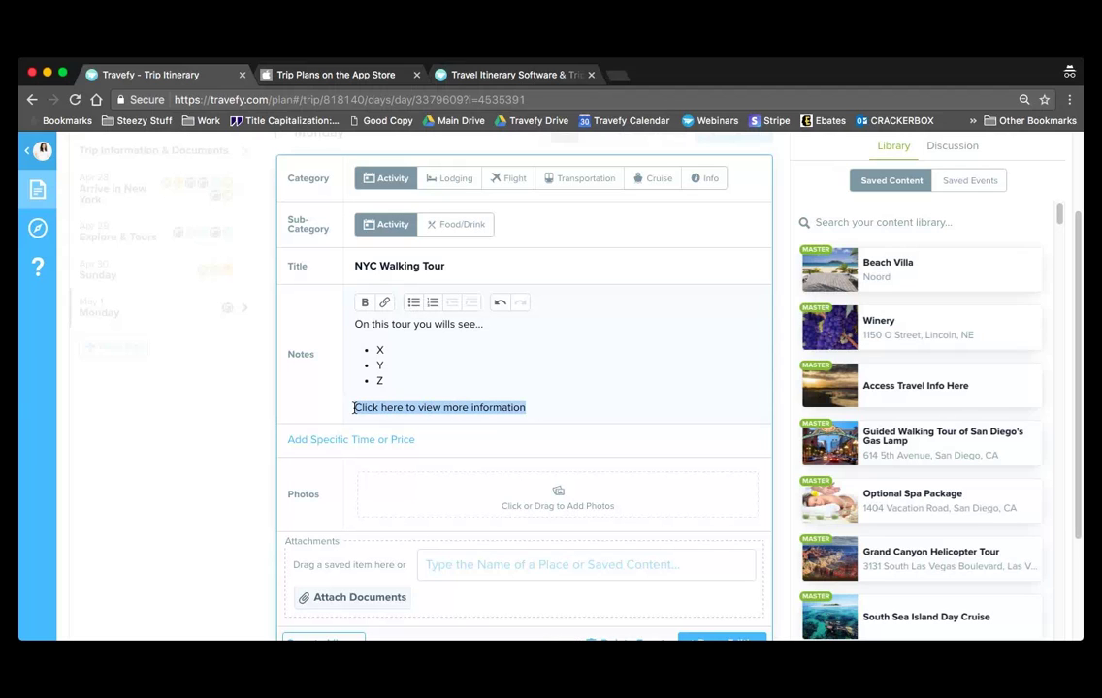
{"action": "left_click", "coordinate": [384, 304]}
{"action": "type", "text": "ht"}
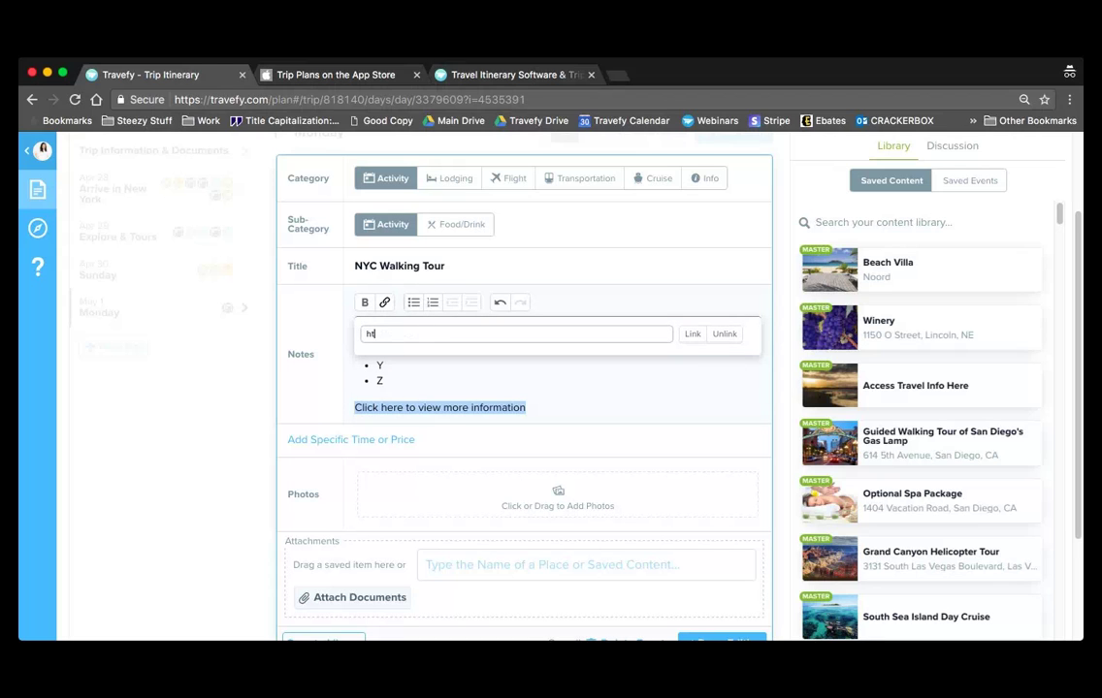
{"action": "type", "text": "tp://www.travefy.com"}
{"action": "left_click", "coordinate": [695, 335]}
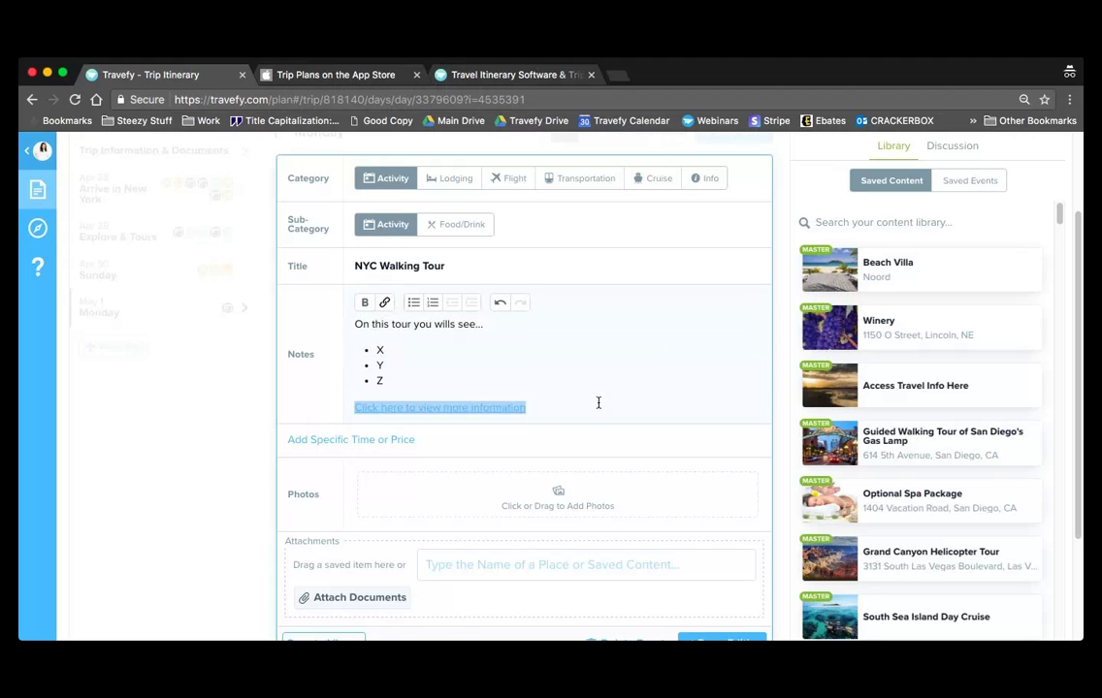
{"action": "left_click_drag", "start_coordinate": [487, 325], "coordinate": [337, 326]}
{"action": "key", "text": "super+b"}
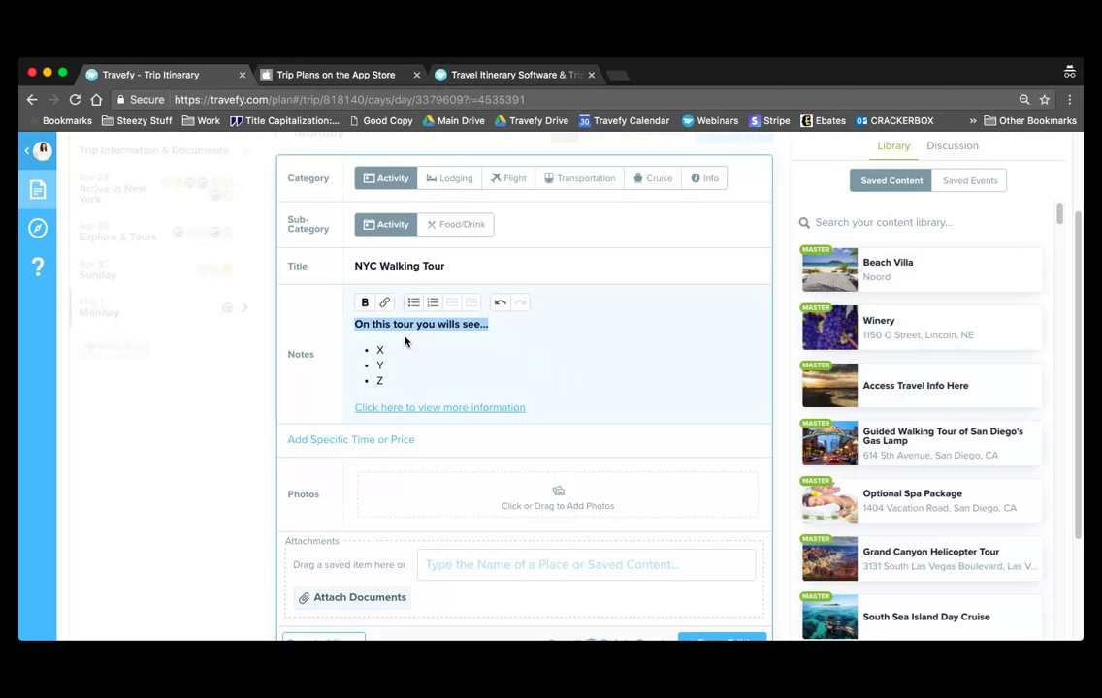
{"action": "left_click", "coordinate": [464, 360]}
- Set the tour to start 11:30 am, last 2 hours, and cost 60.00 $ (USD)
{"action": "scroll", "coordinate": [582, 386], "scroll_direction": "down", "scroll_amount": 1}
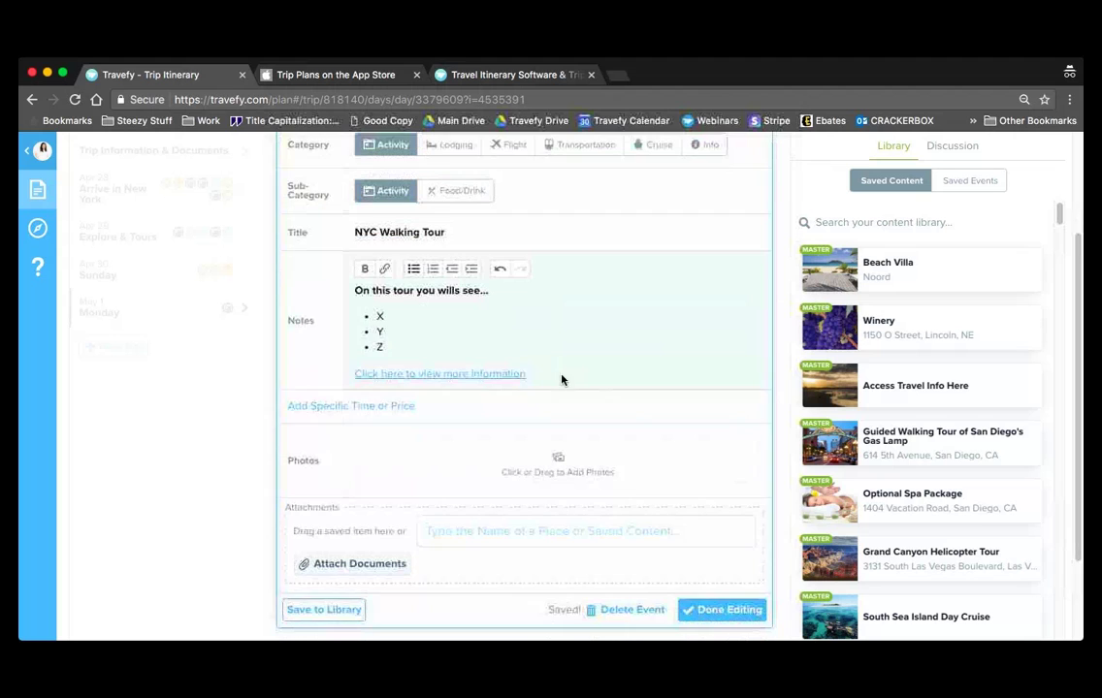
{"action": "left_click", "coordinate": [377, 409]}
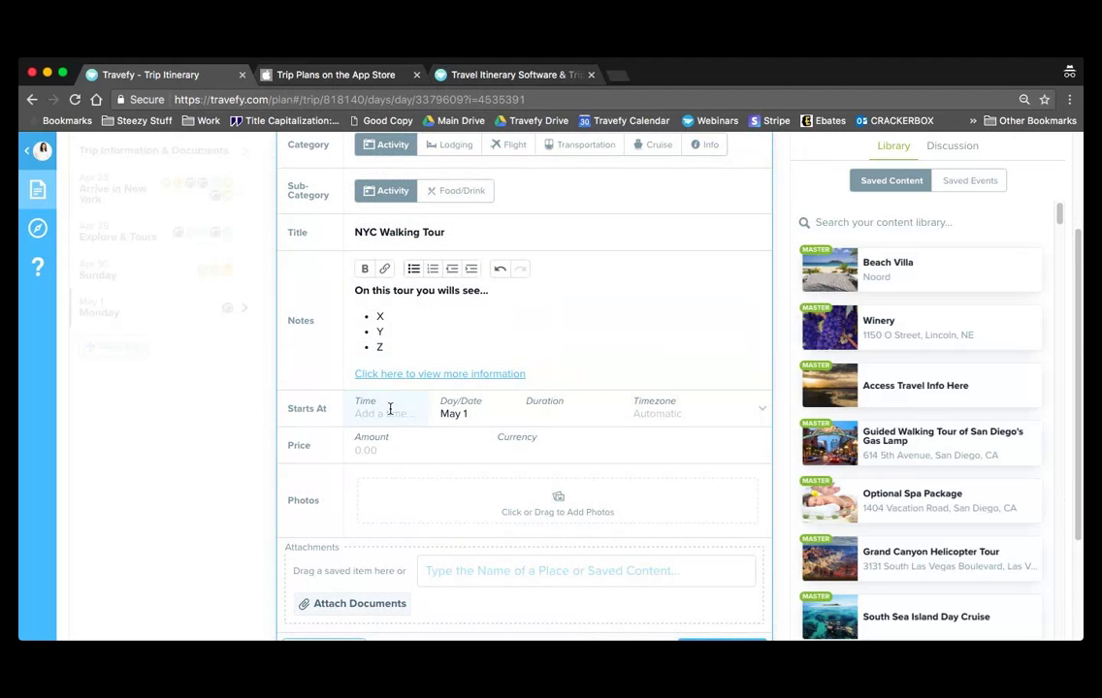
{"action": "type", "text": "11:30 am"}
{"action": "key", "text": "Tab"}
{"action": "type", "text": "2"}
{"action": "left_click", "coordinate": [446, 443]}
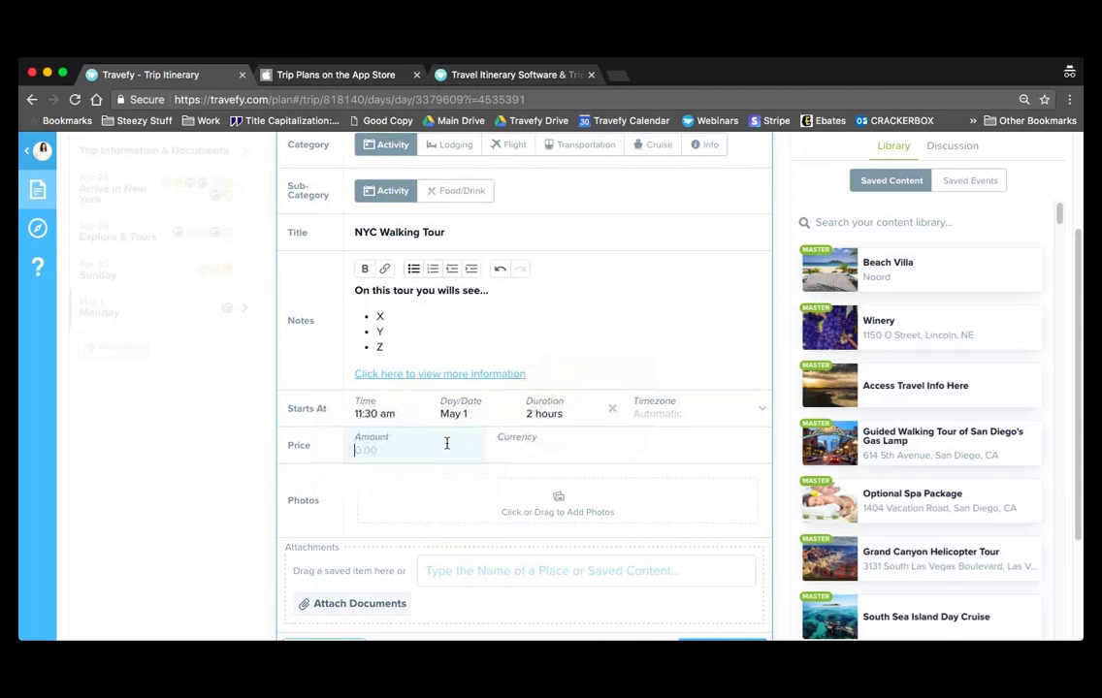
{"action": "type", "text": "60.00"}
{"action": "left_click", "coordinate": [538, 449]}
{"action": "left_click", "coordinate": [561, 561]}
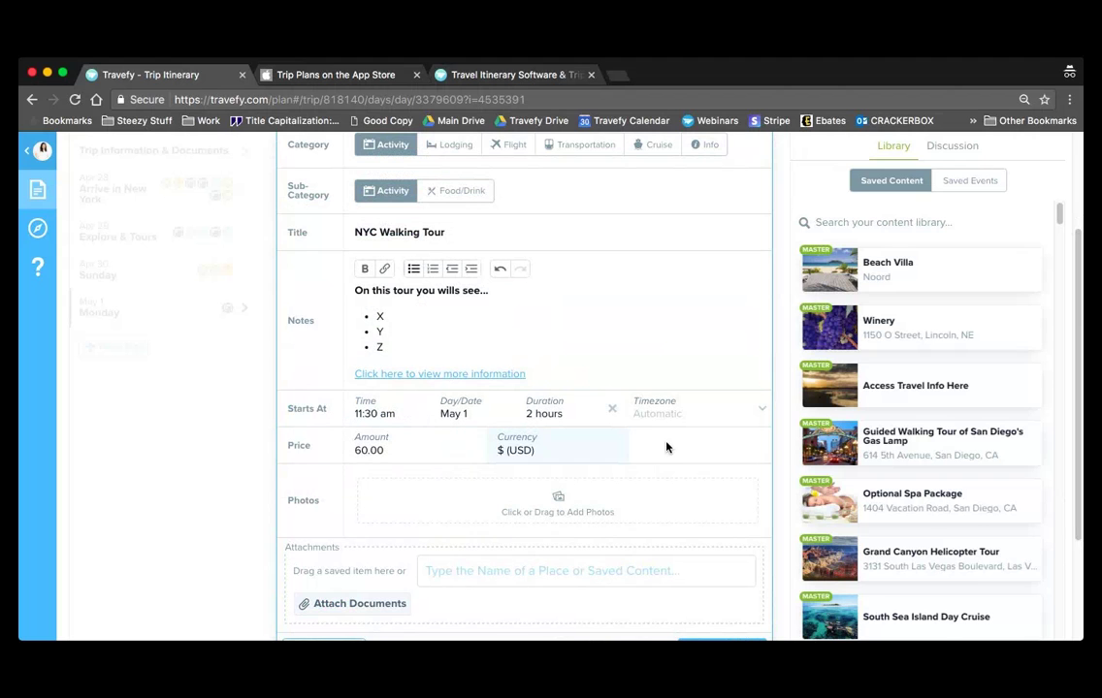
{"action": "scroll", "coordinate": [666, 447], "scroll_direction": "down", "scroll_amount": 1}
{"action": "left_click", "coordinate": [569, 526]}
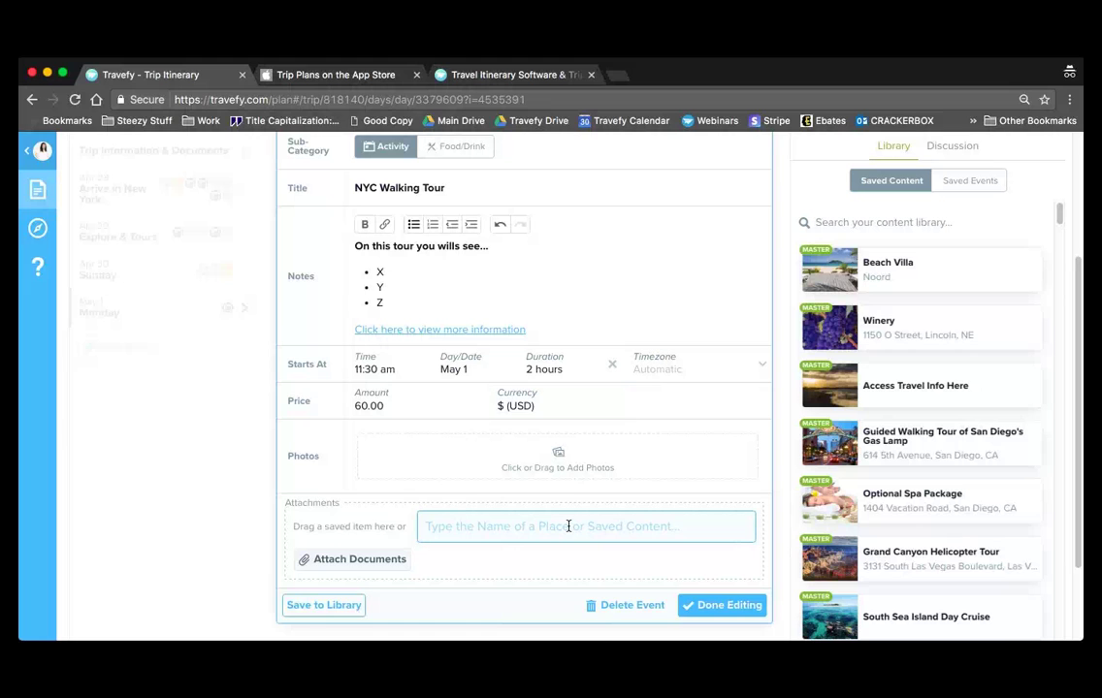
- Search 'statue of liberty' and attach the Statue Of Liberty National Monument, New York
{"action": "type", "text": "statue of li"}
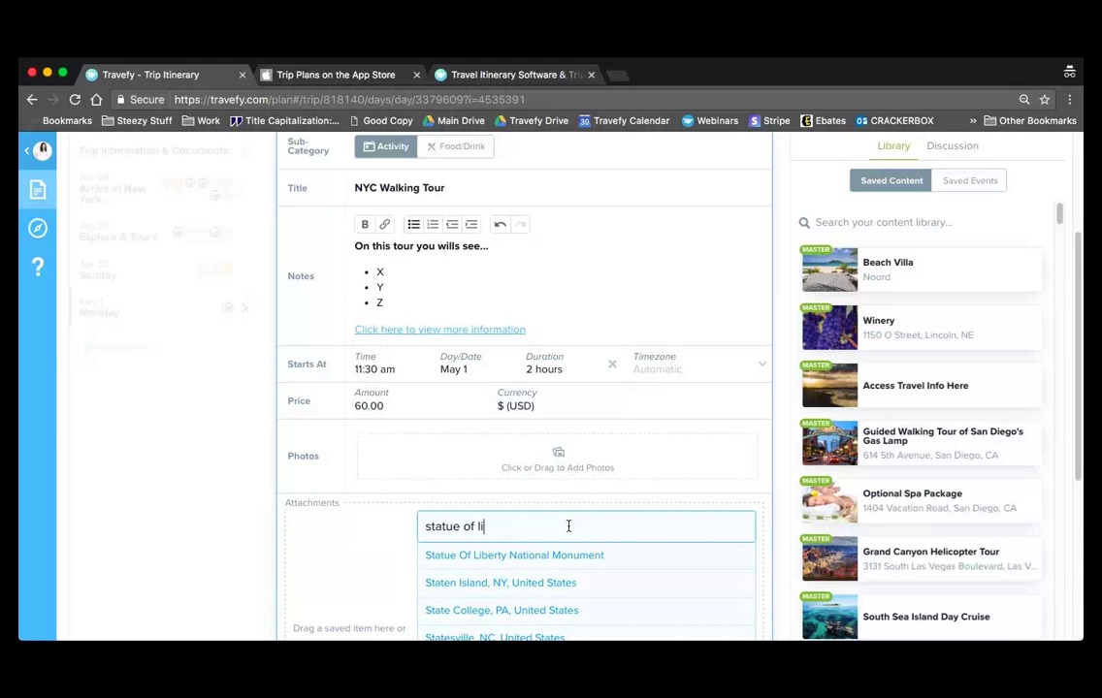
{"action": "type", "text": "berty"}
{"action": "scroll", "coordinate": [656, 524], "scroll_direction": "down", "scroll_amount": 2}
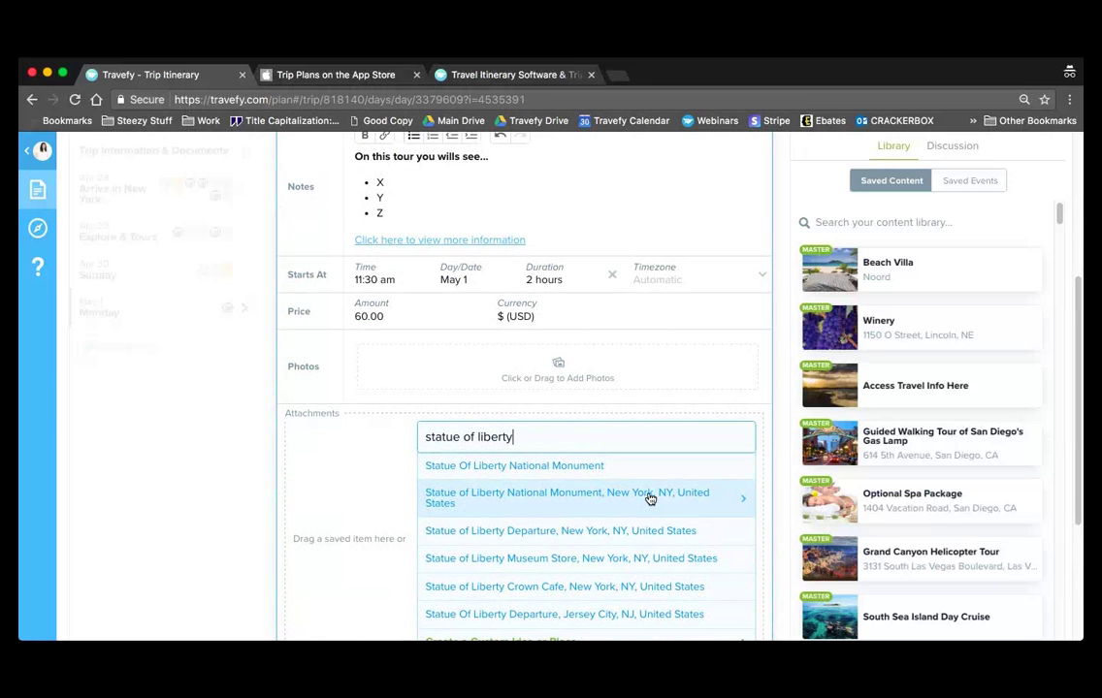
{"action": "left_click", "coordinate": [650, 498]}
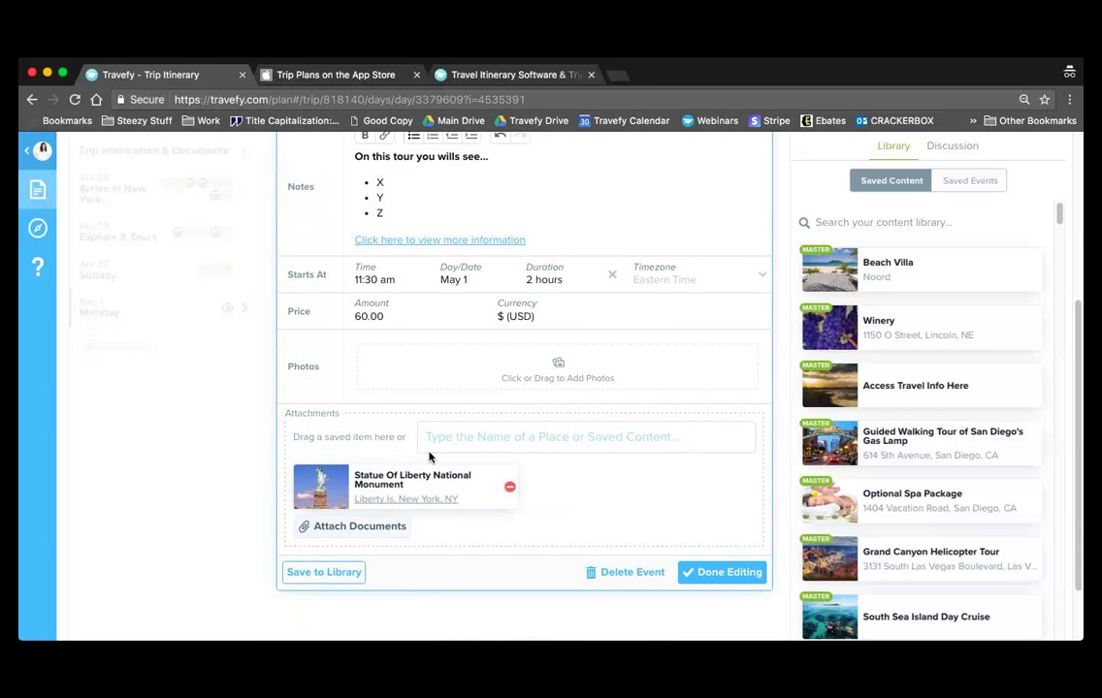
- Review the attached monument's place details, toggle edit mode, and close the panel
{"action": "left_click", "coordinate": [320, 494]}
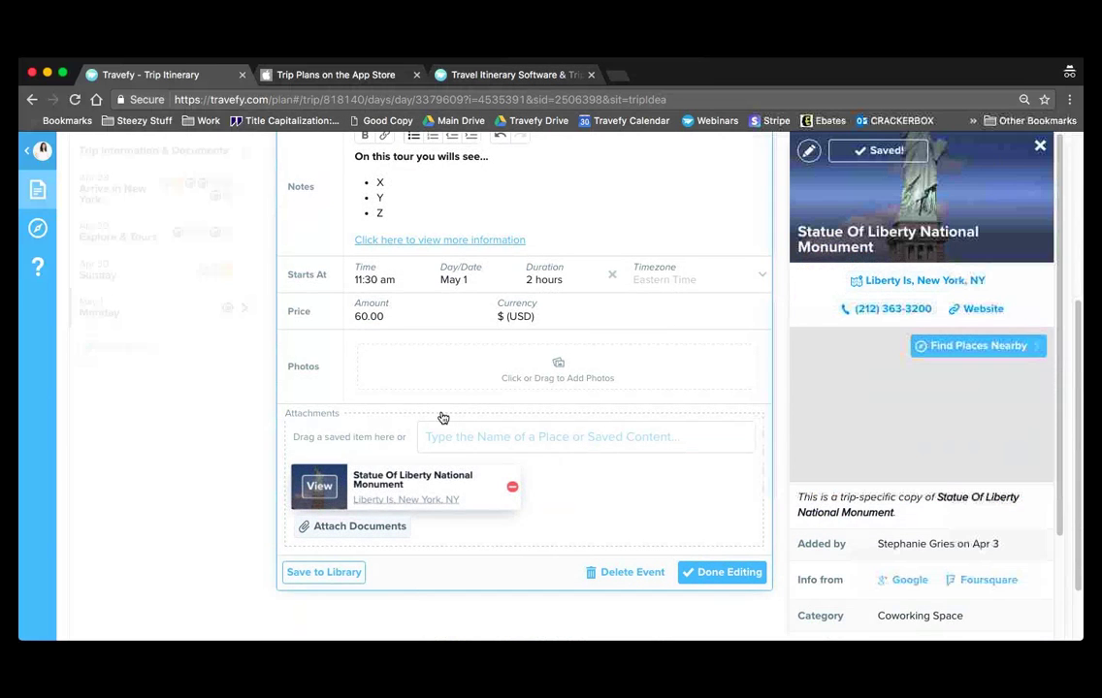
{"action": "scroll", "coordinate": [873, 393], "scroll_direction": "down", "scroll_amount": 2}
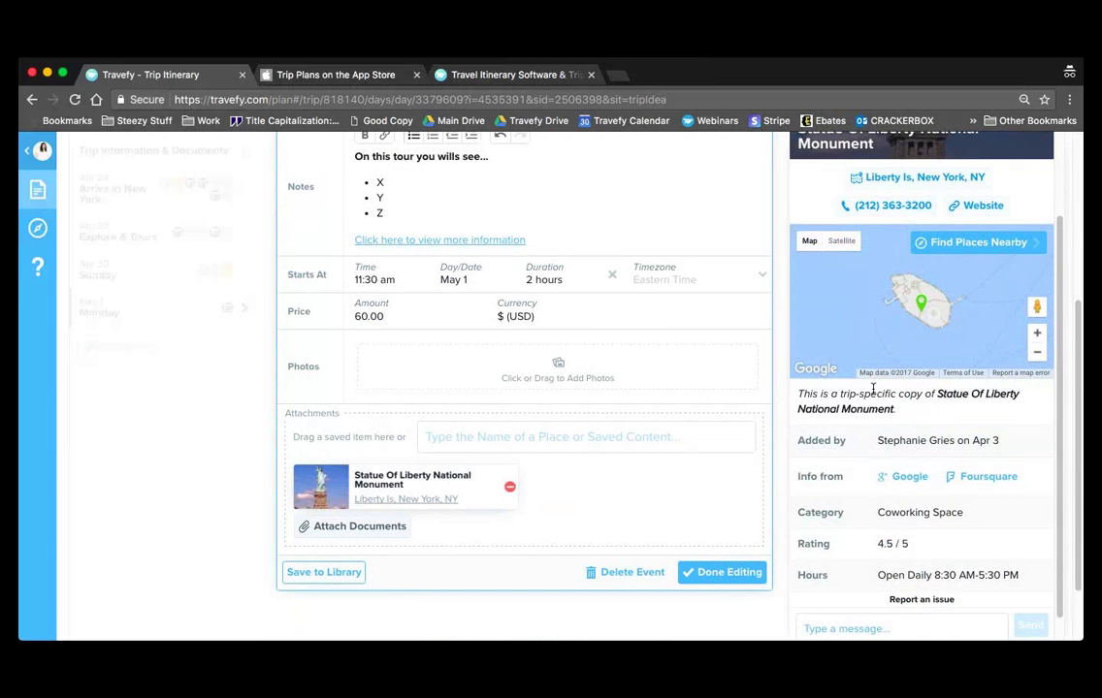
{"action": "scroll", "coordinate": [871, 388], "scroll_direction": "up", "scroll_amount": 3}
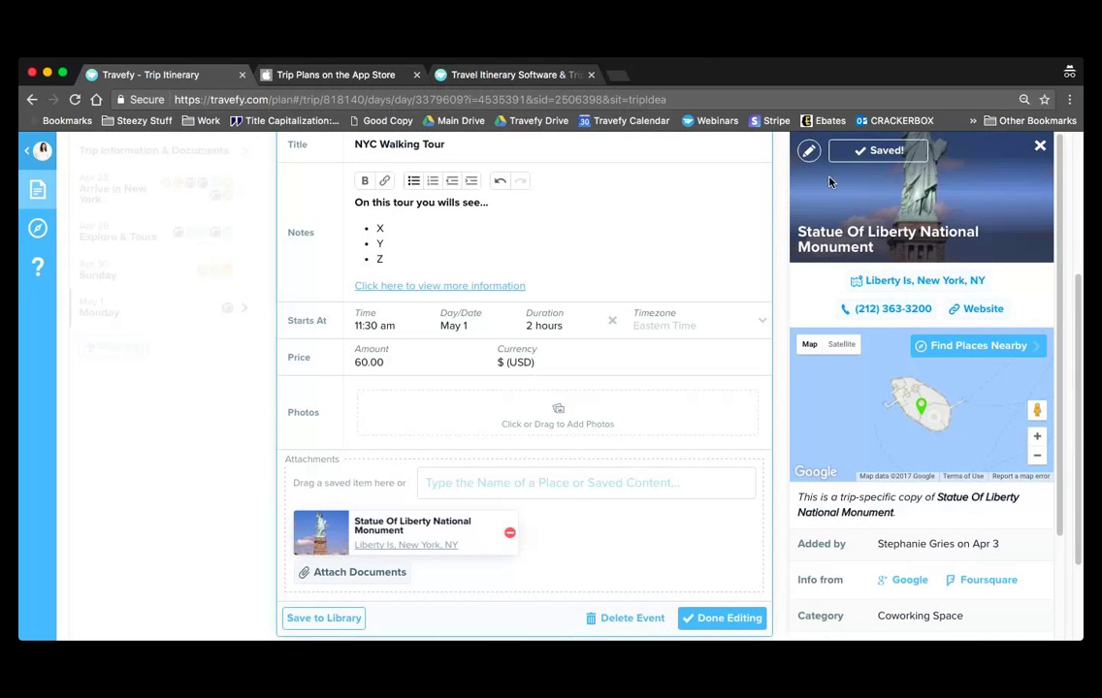
{"action": "left_click", "coordinate": [808, 150]}
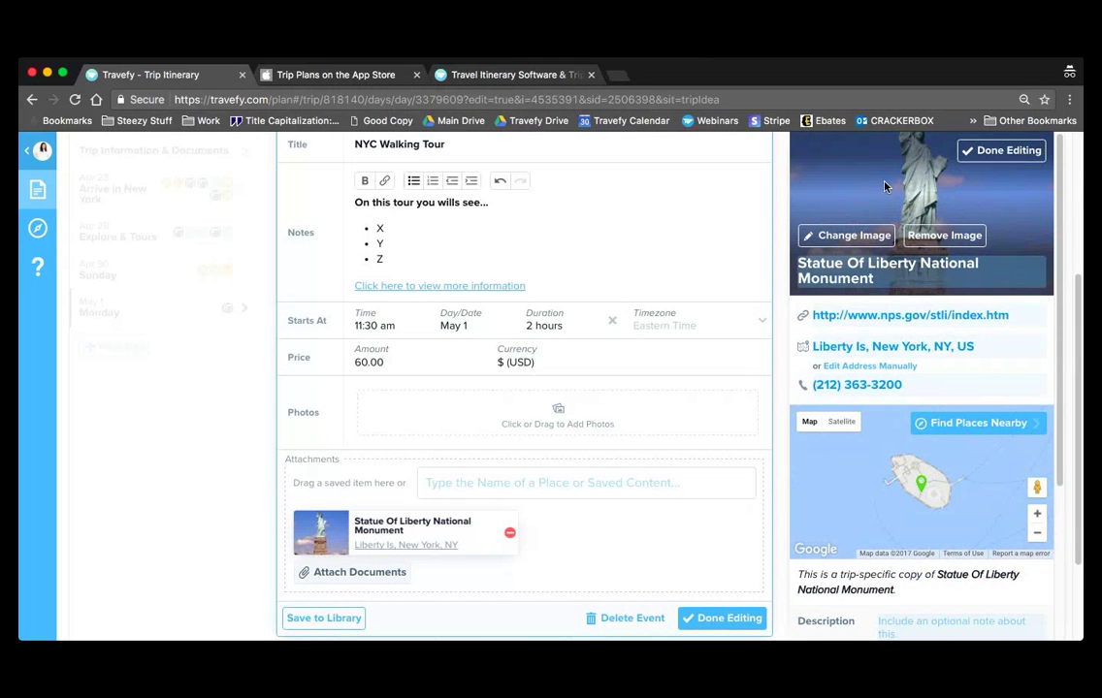
{"action": "left_click", "coordinate": [975, 151]}
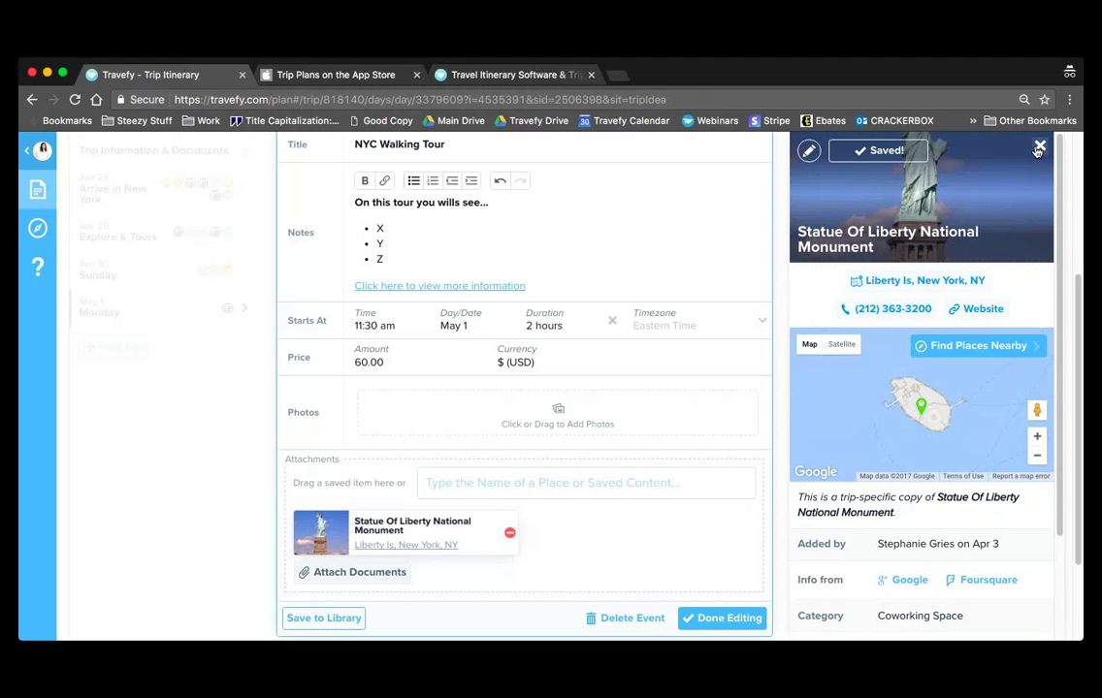
{"action": "left_click", "coordinate": [1037, 146]}
{"action": "left_click", "coordinate": [578, 480]}
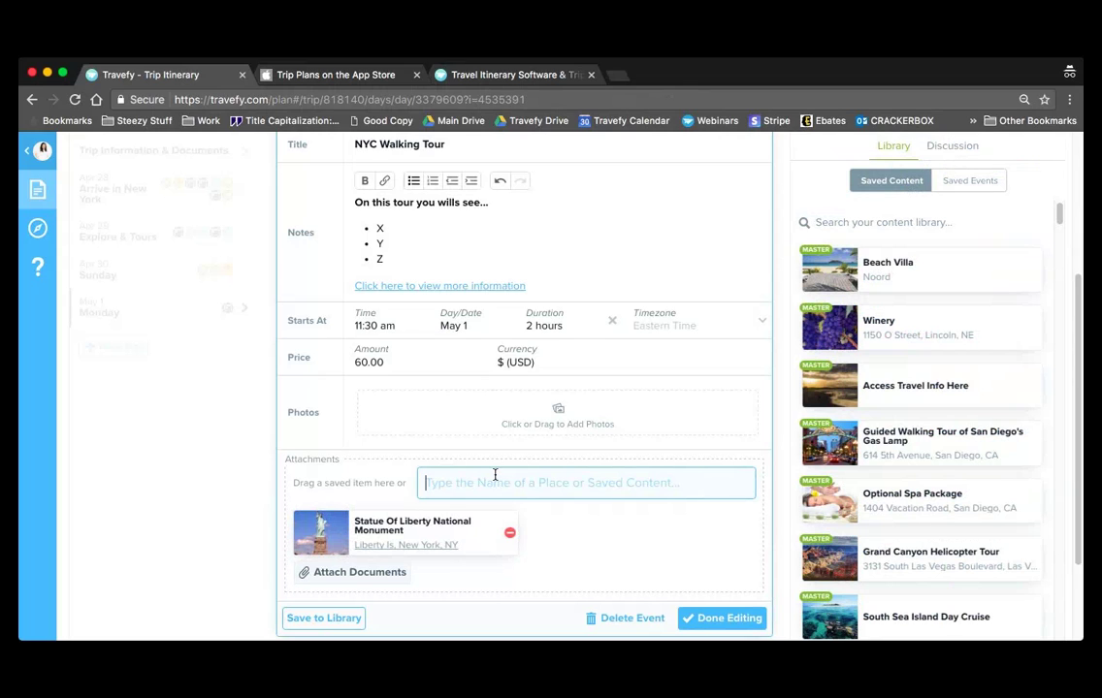
- Create the custom place 'Walking Tour Starts Here' using the Statue of Liberty photo from an NYC image search
{"action": "type", "text": "Walking "}
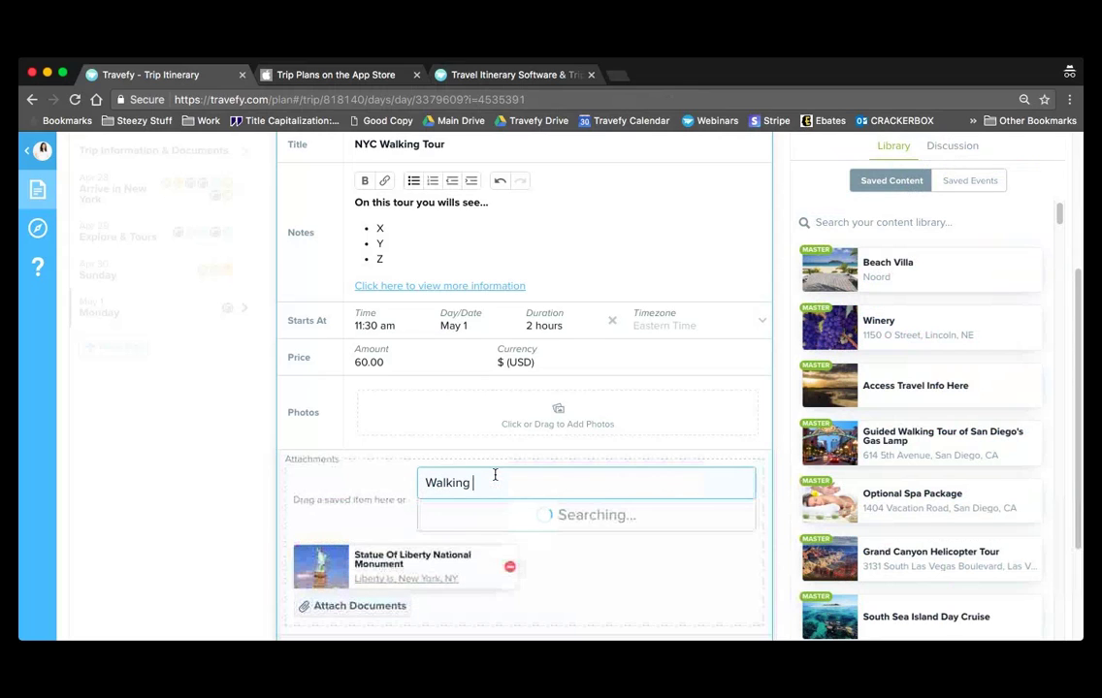
{"action": "type", "text": "Tour Starts Here"}
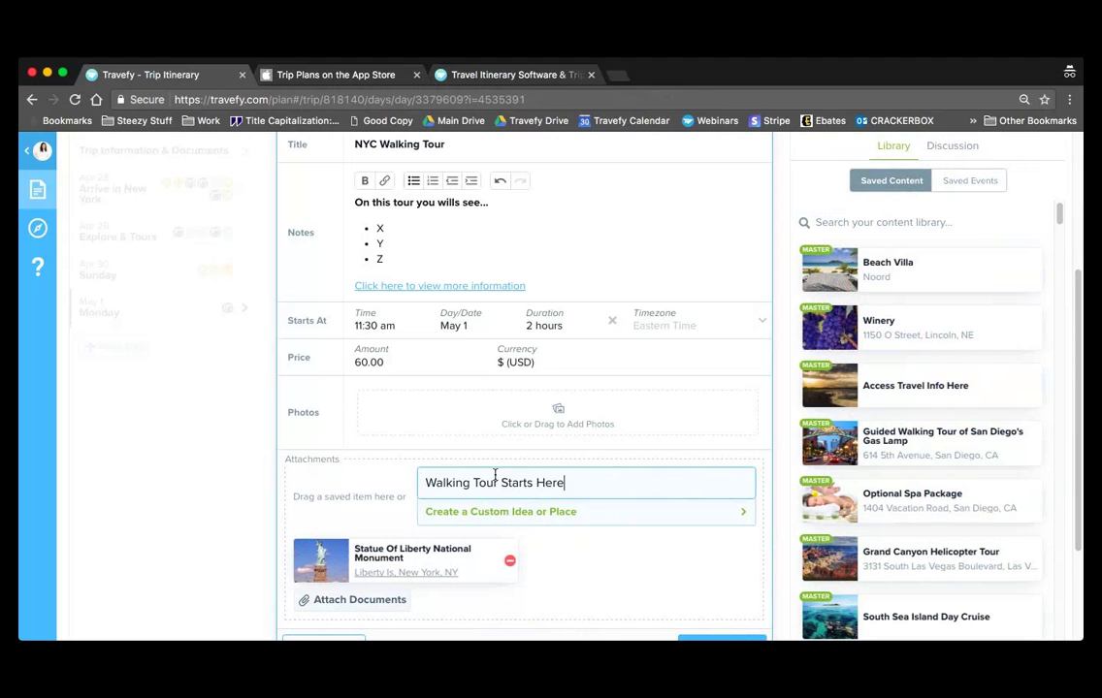
{"action": "left_click", "coordinate": [469, 519]}
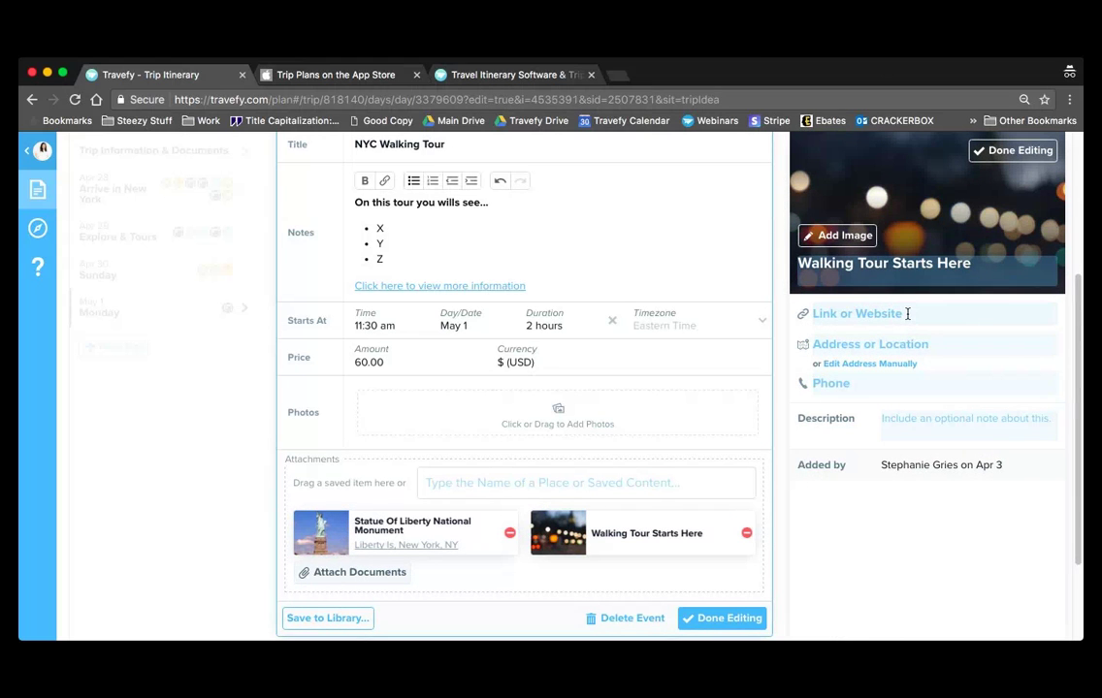
{"action": "left_click", "coordinate": [866, 247]}
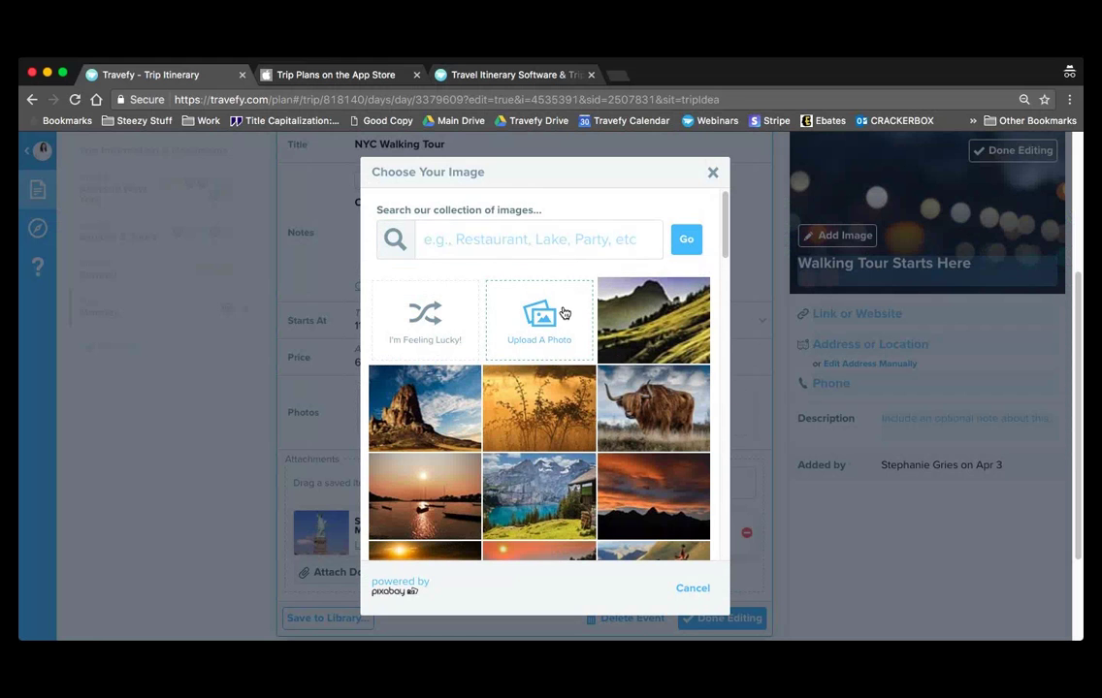
{"action": "left_click", "coordinate": [556, 253]}
{"action": "type", "text": "NYC"}
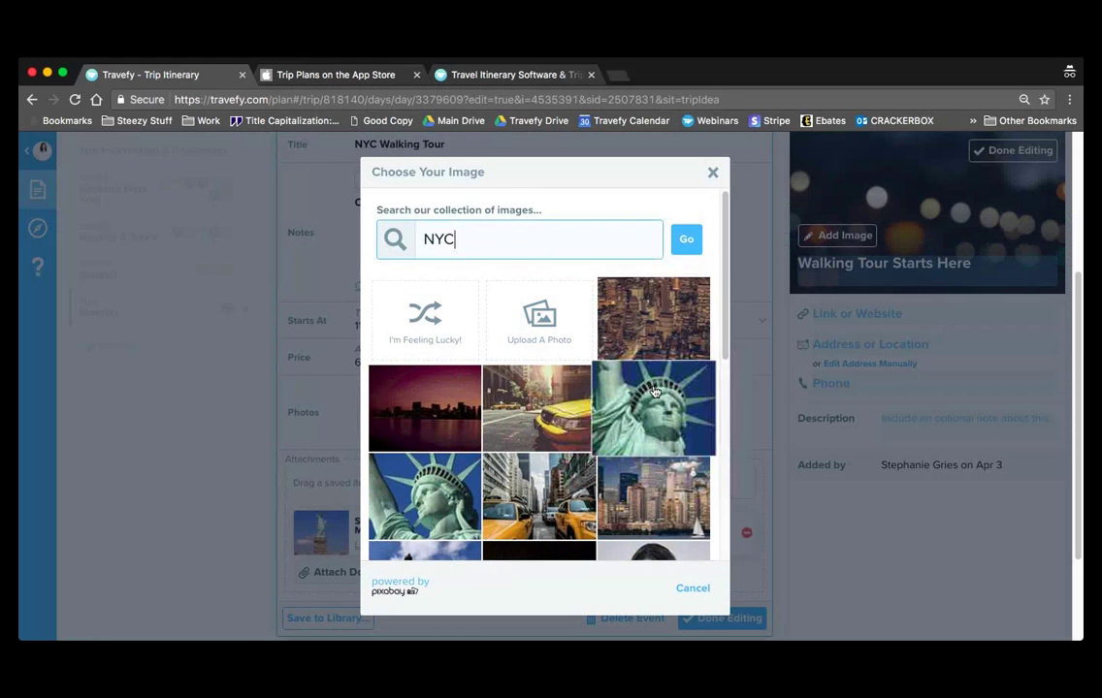
{"action": "left_click", "coordinate": [654, 407]}
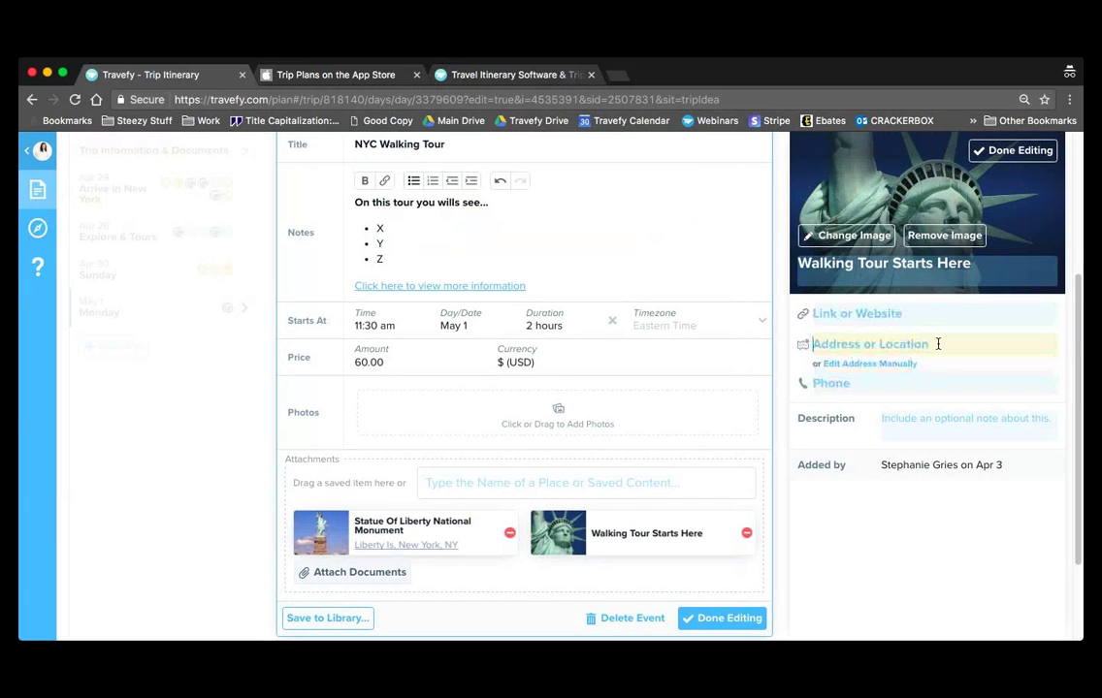
- Give the place the City Island Avenue address, a phone number and the note 'Arrive 15 minutes early.'
{"action": "type", "text": "new york city"}
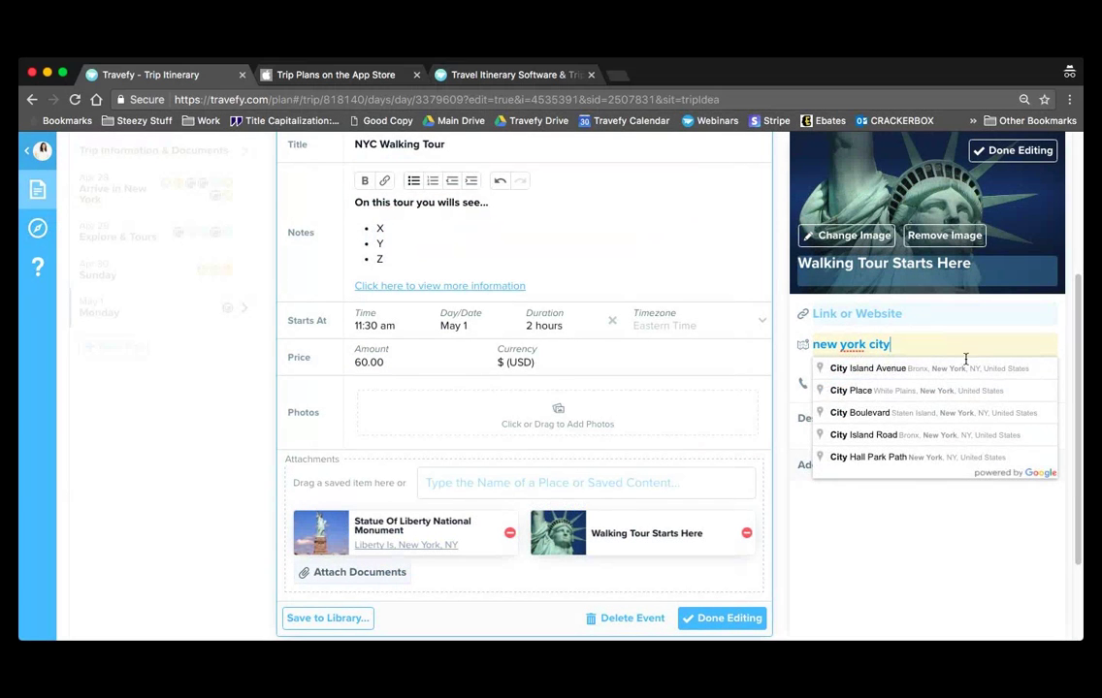
{"action": "left_click", "coordinate": [972, 371]}
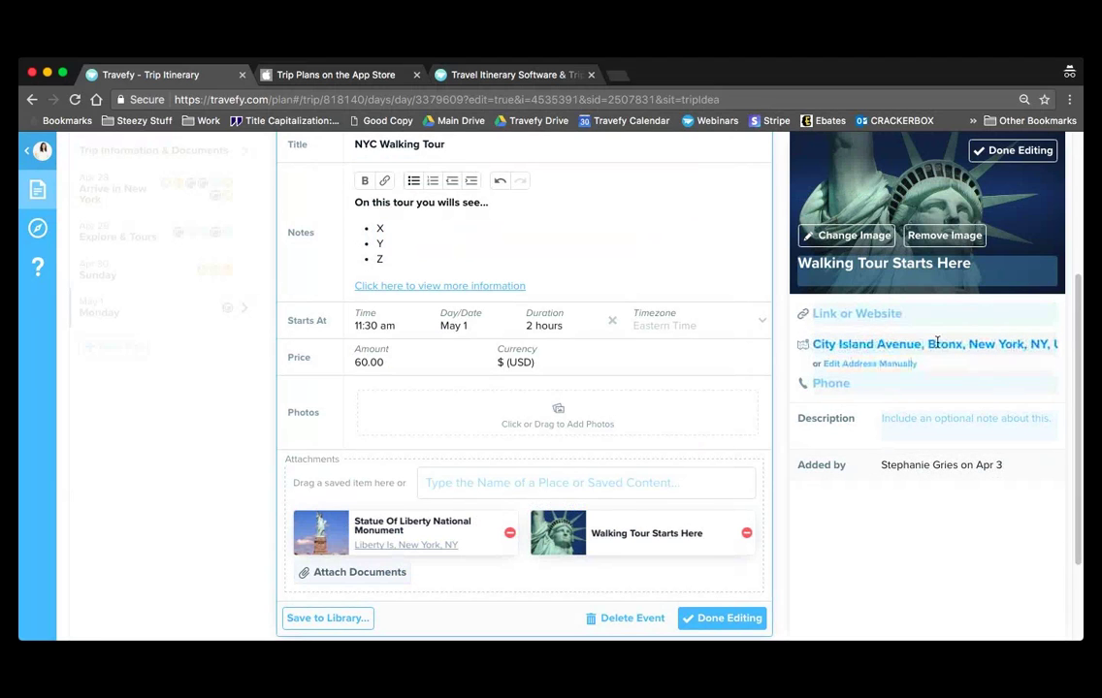
{"action": "left_click", "coordinate": [923, 378]}
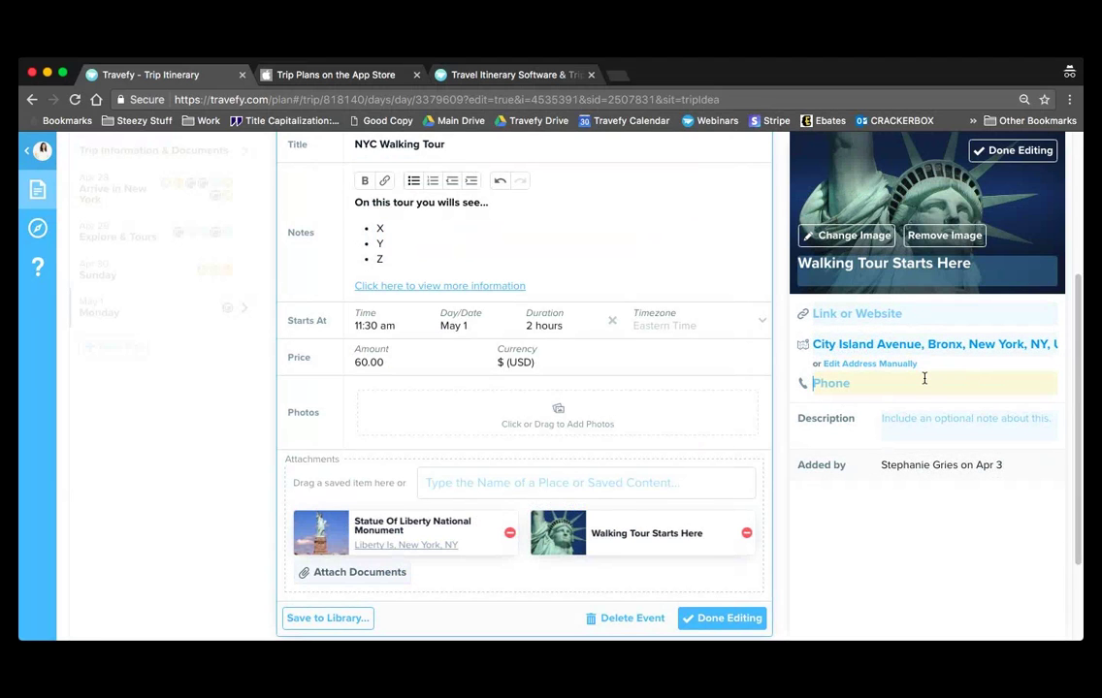
{"action": "type", "text": "555-555-5555"}
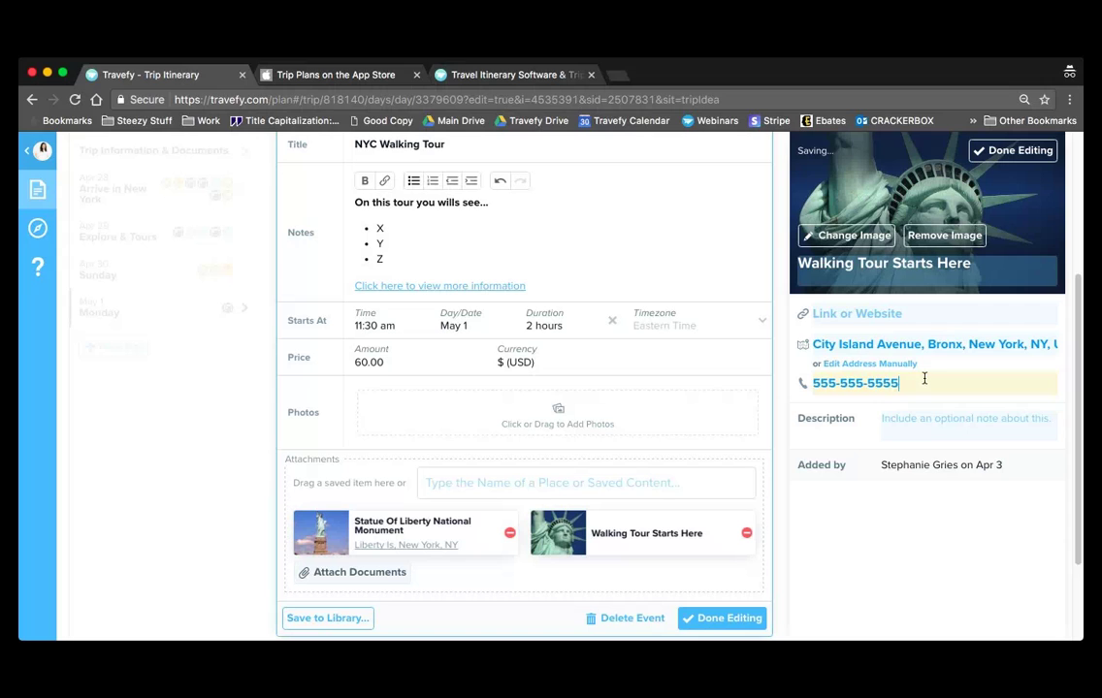
{"action": "left_click", "coordinate": [960, 418]}
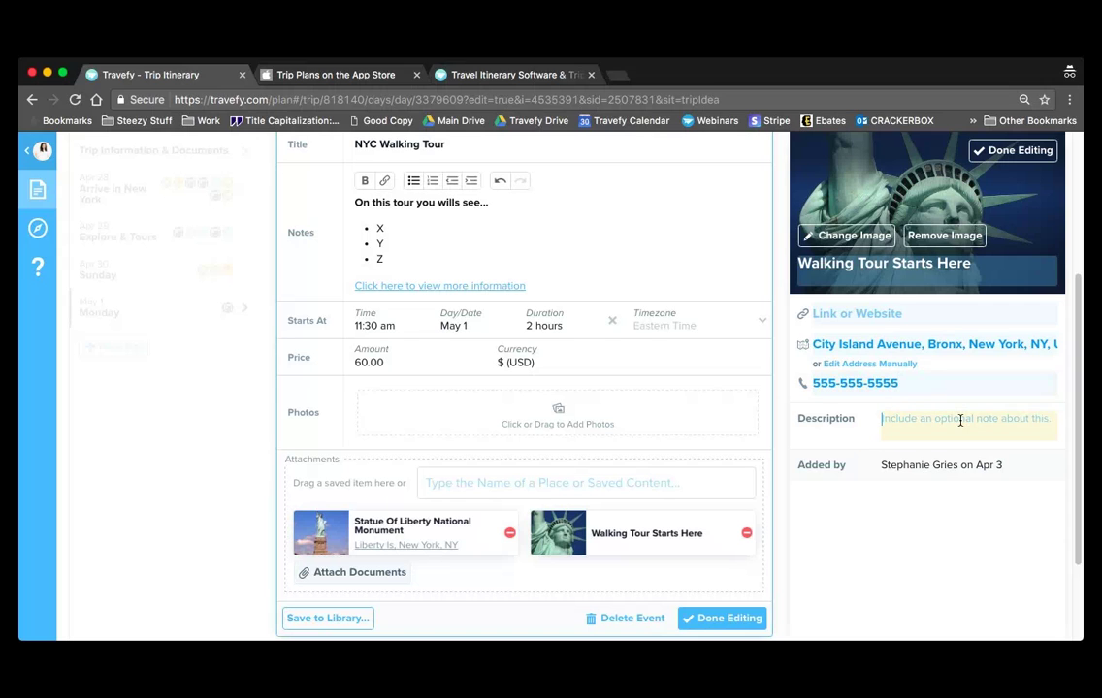
{"action": "type", "text": "Arrive 15 min"}
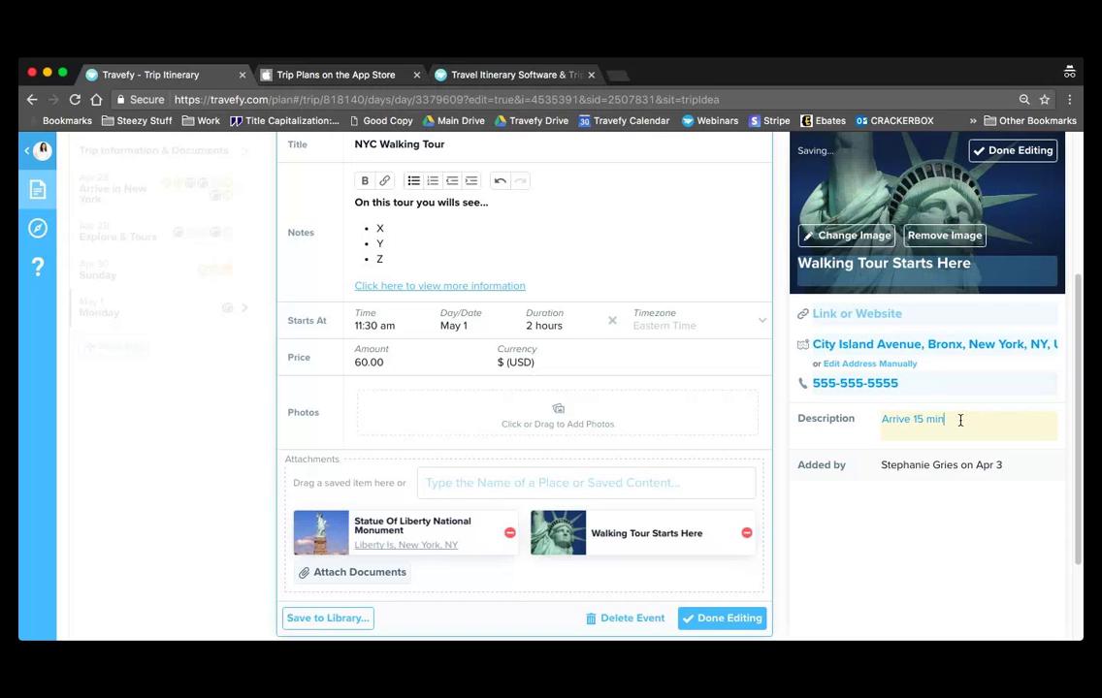
{"action": "type", "text": "utes early."}
{"action": "left_click", "coordinate": [1012, 150]}
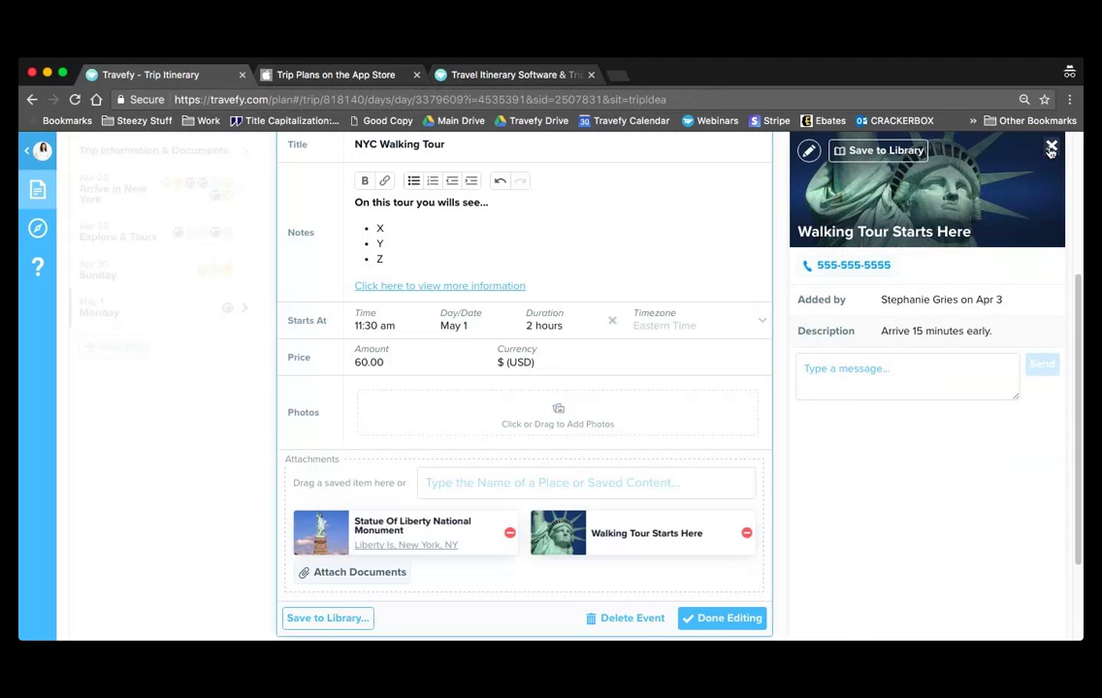
{"action": "left_click", "coordinate": [1051, 151]}
- Finish the NYC Walking Tour and drag the saved Wine Tasting on the Beach event into Monday
{"action": "left_click", "coordinate": [694, 618]}
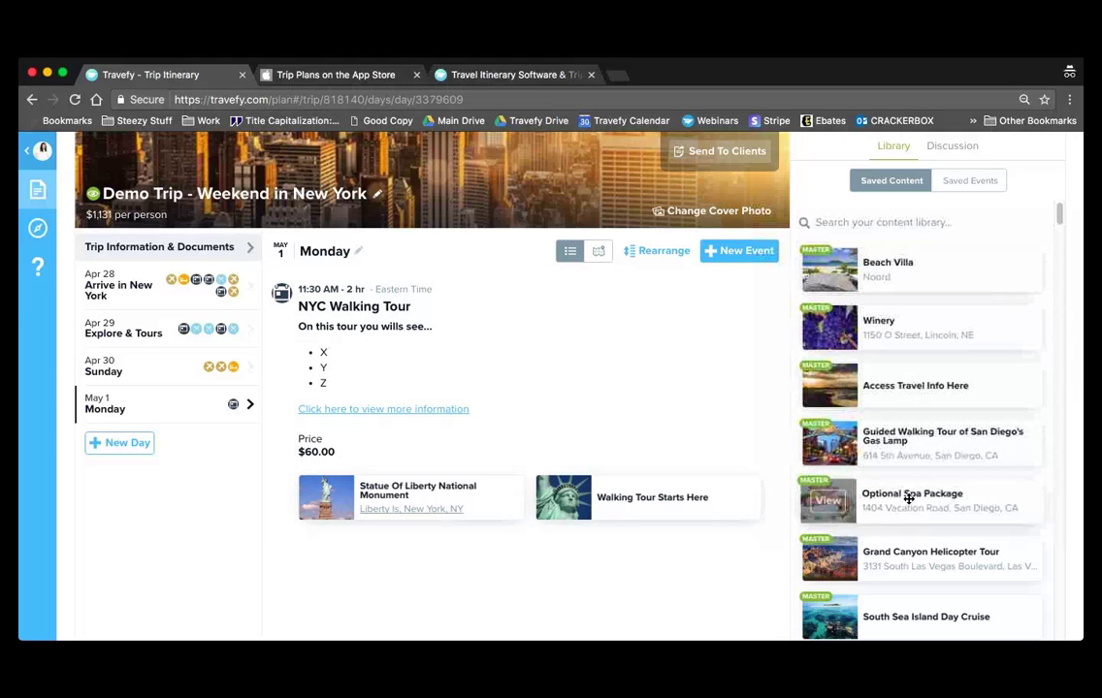
{"action": "left_click", "coordinate": [985, 181]}
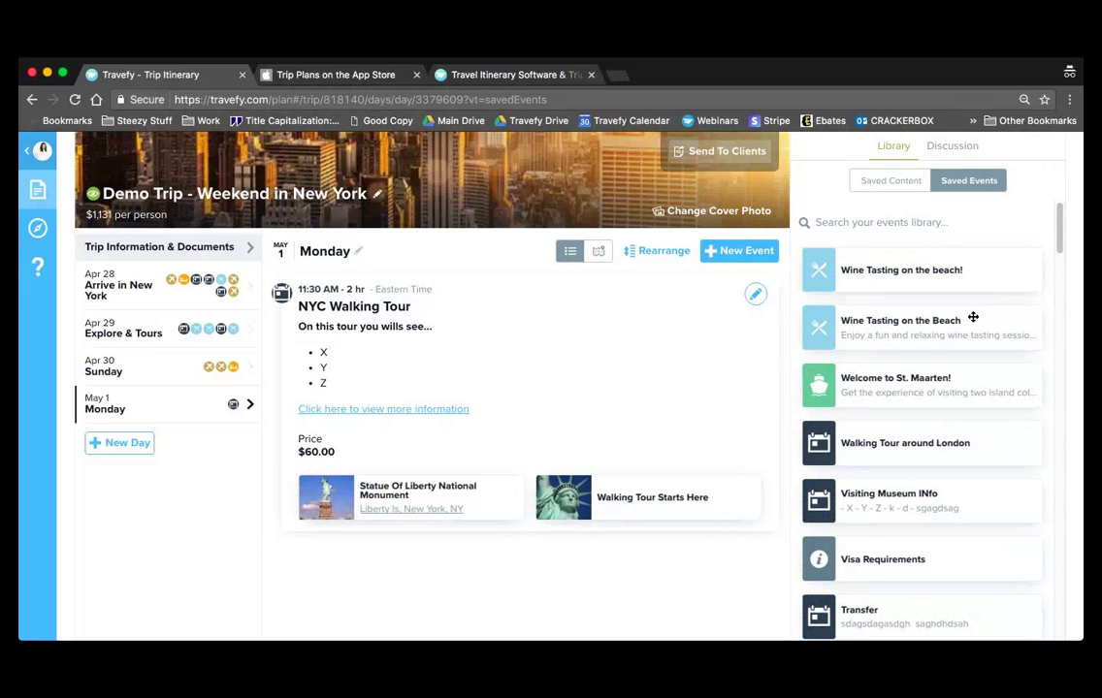
{"action": "left_click_drag", "start_coordinate": [977, 323], "coordinate": [529, 546]}
{"action": "scroll", "coordinate": [781, 523], "scroll_direction": "down", "scroll_amount": 3}
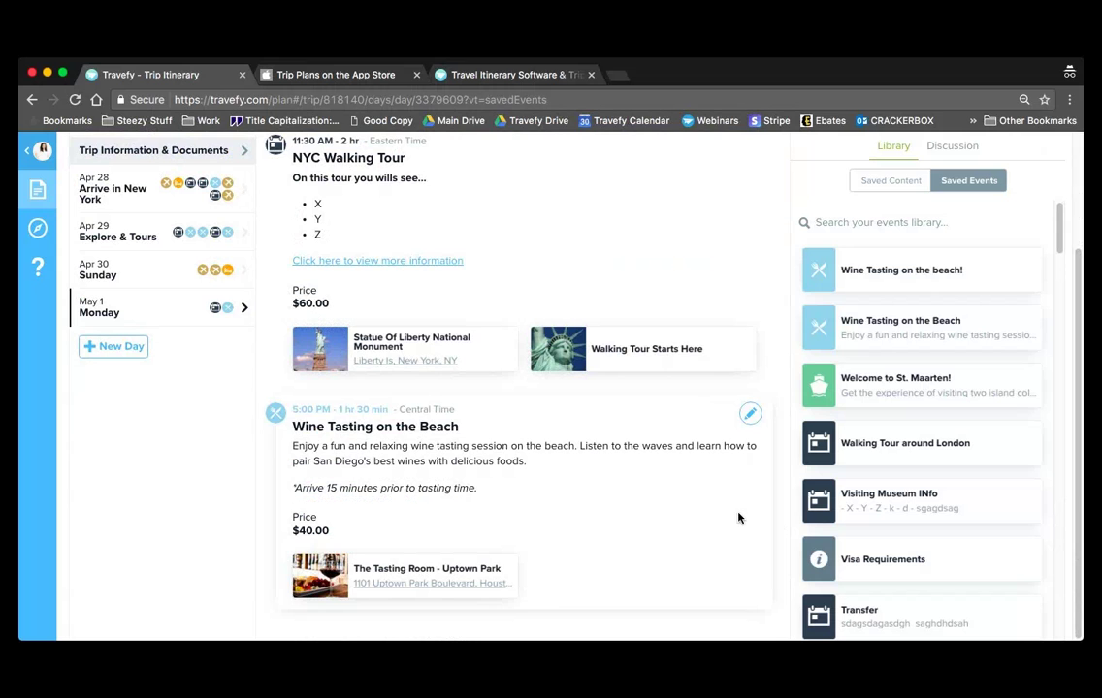
{"action": "scroll", "coordinate": [741, 517], "scroll_direction": "up", "scroll_amount": 3}
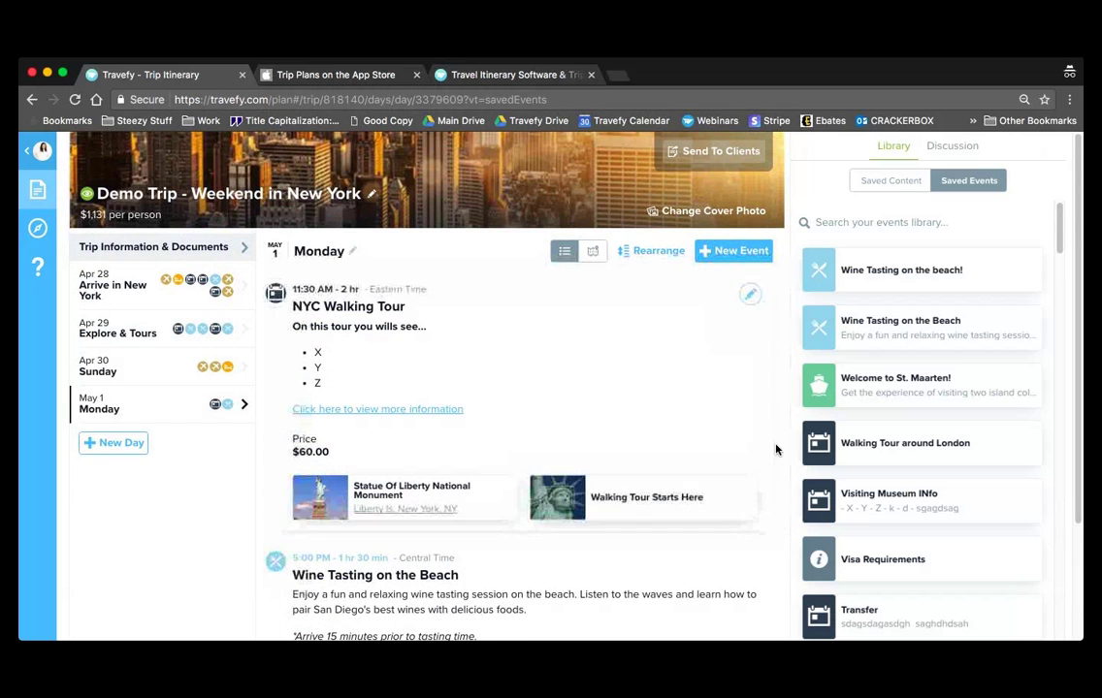
{"action": "scroll", "coordinate": [771, 456], "scroll_direction": "down", "scroll_amount": 3}
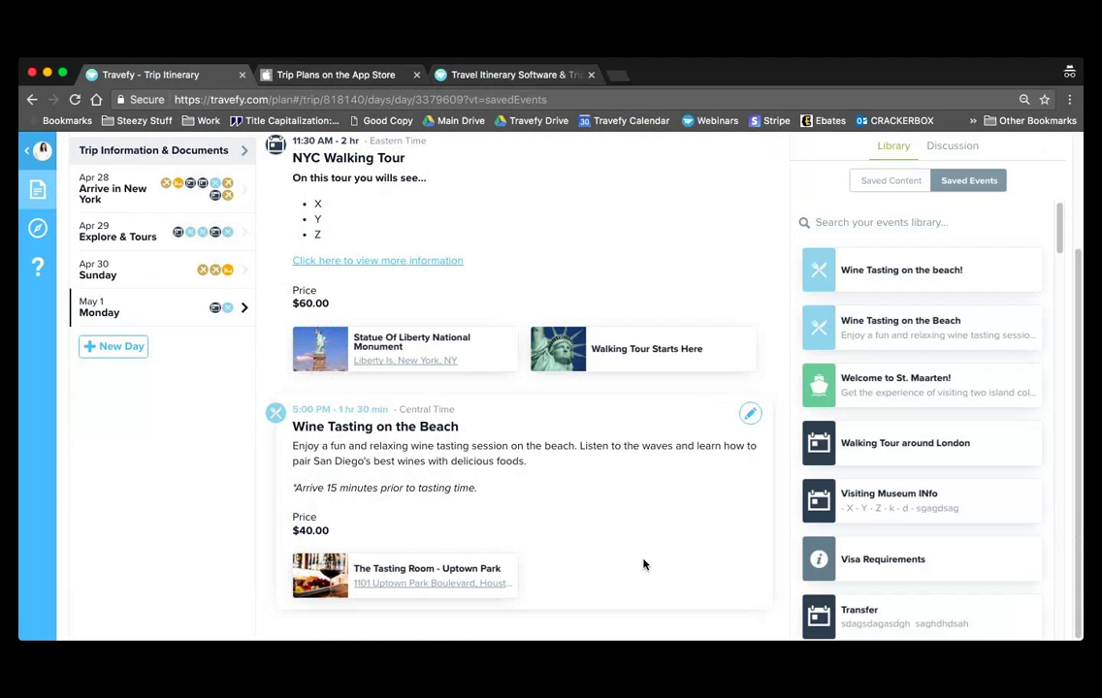
{"action": "scroll", "coordinate": [643, 564], "scroll_direction": "up", "scroll_amount": 3}
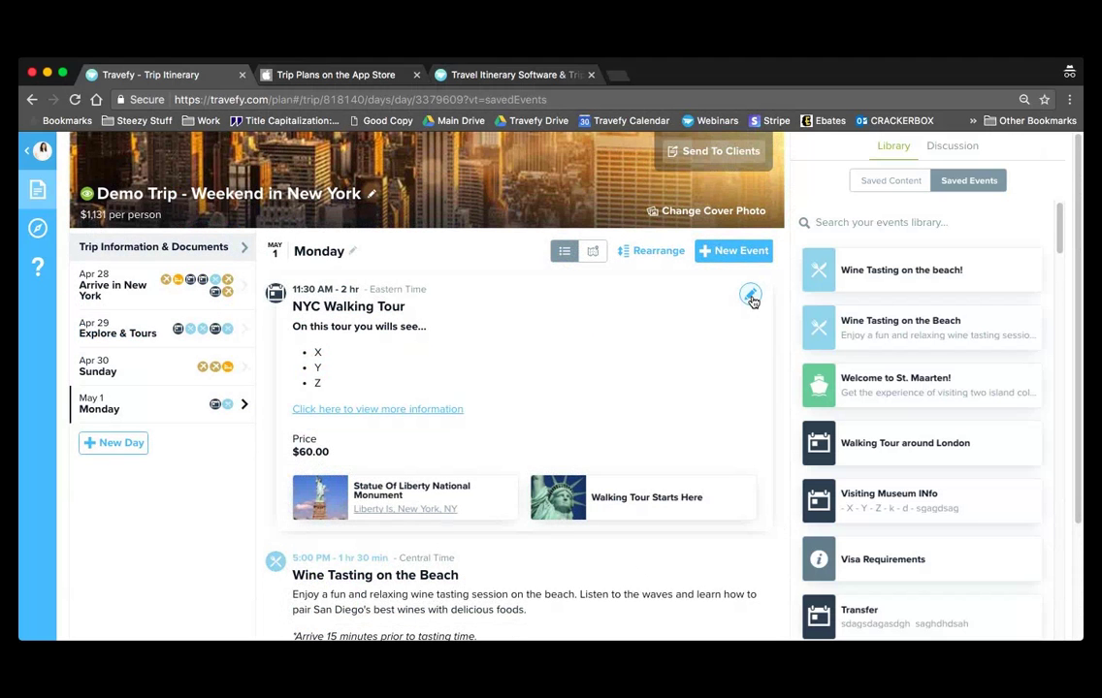
- Save the Walking Tour Starts Here place from the NYC Walking Tour to the library and finish editing
{"action": "left_click", "coordinate": [751, 296]}
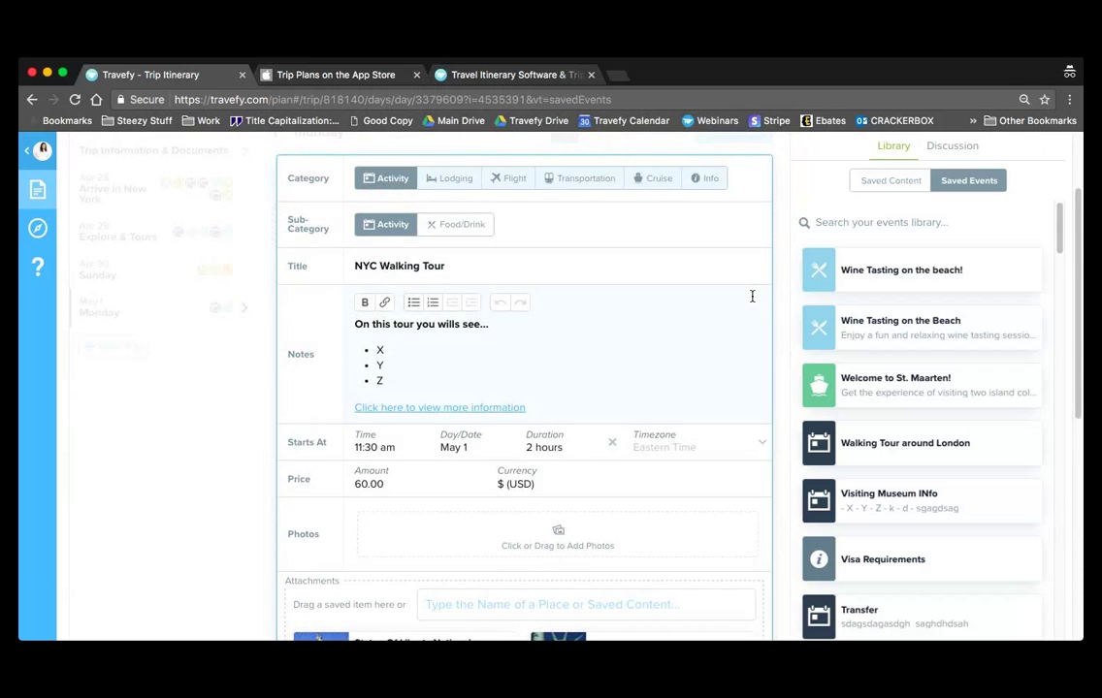
{"action": "scroll", "coordinate": [752, 296], "scroll_direction": "down", "scroll_amount": 3}
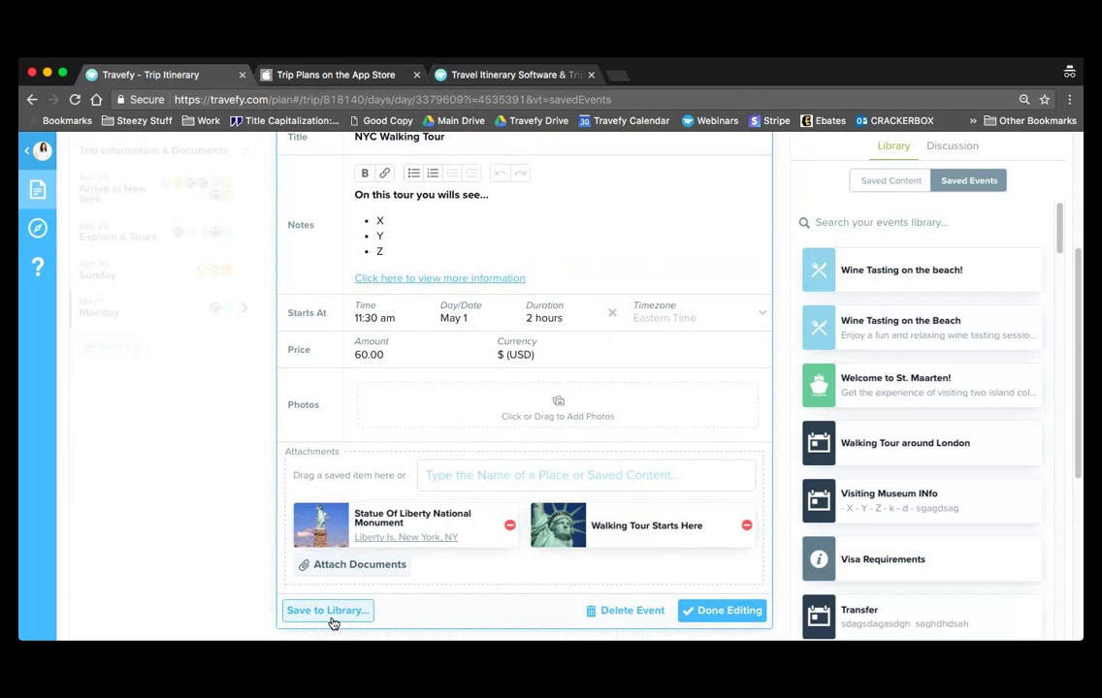
{"action": "left_click", "coordinate": [330, 616]}
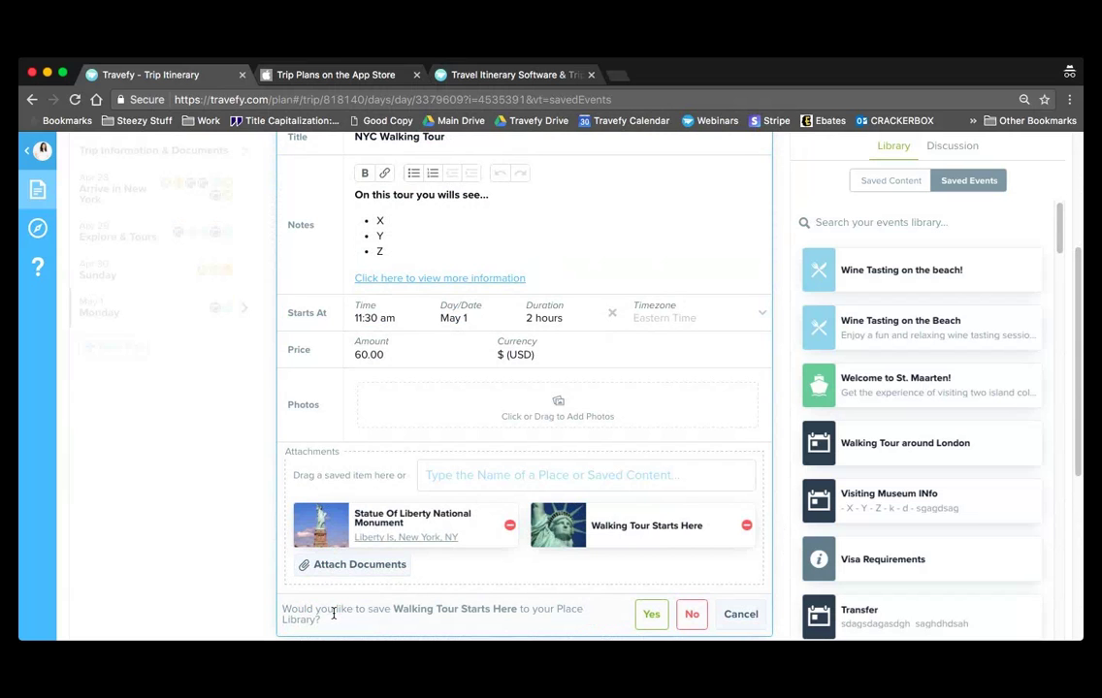
{"action": "left_click", "coordinate": [660, 620]}
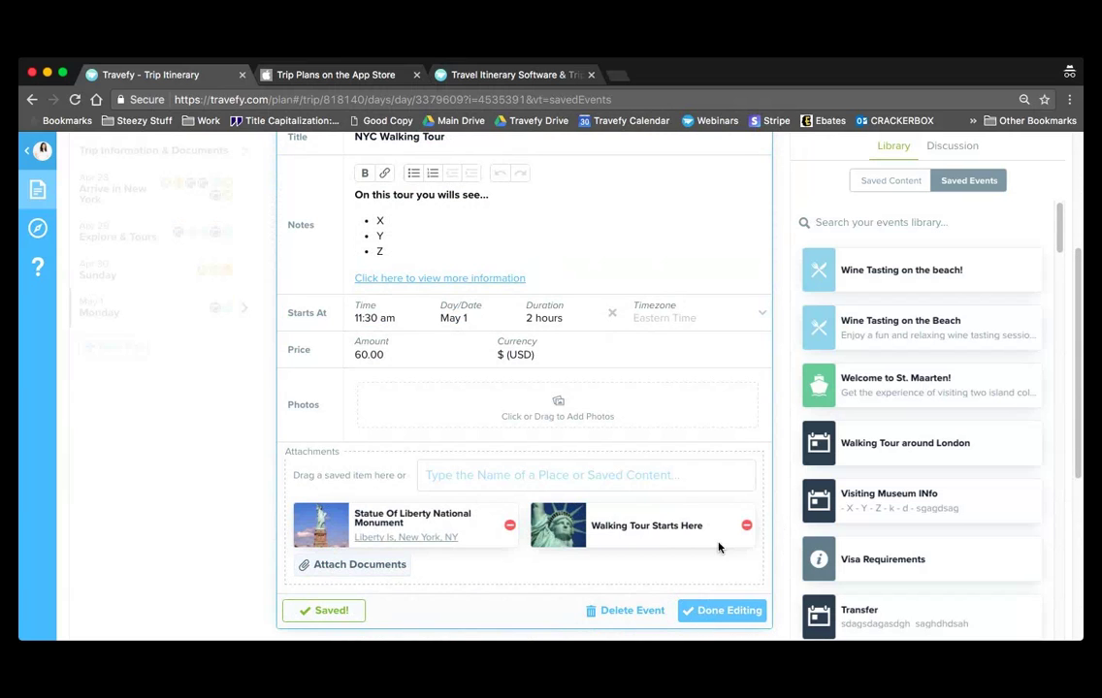
{"action": "left_click", "coordinate": [711, 621]}
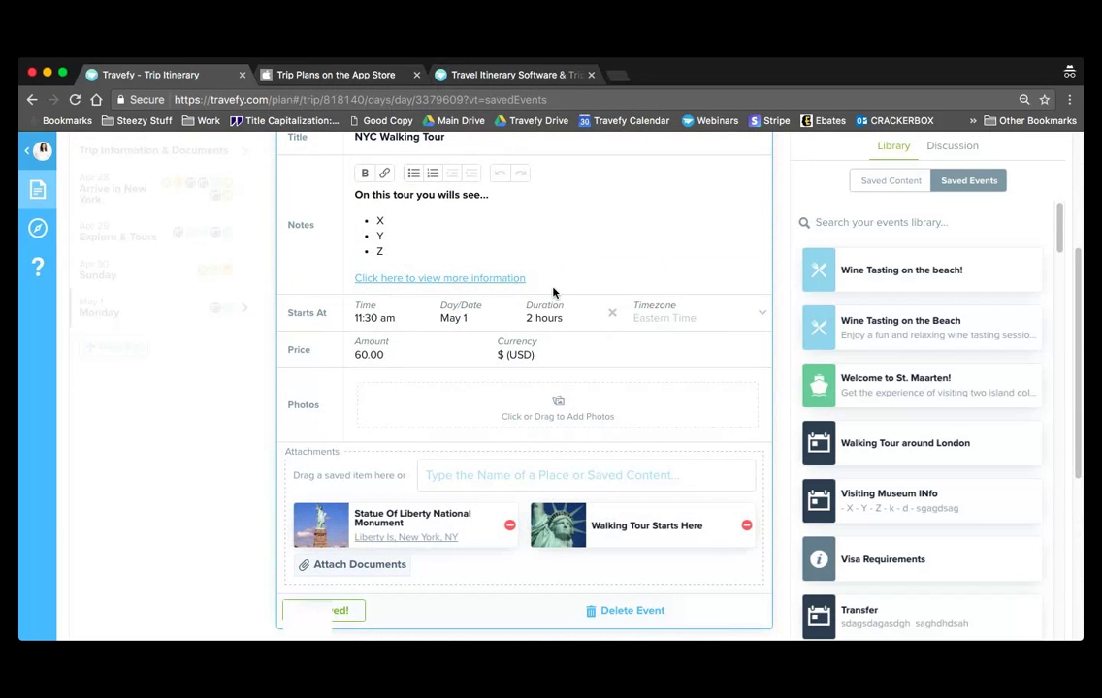
{"action": "left_click", "coordinate": [890, 223]}
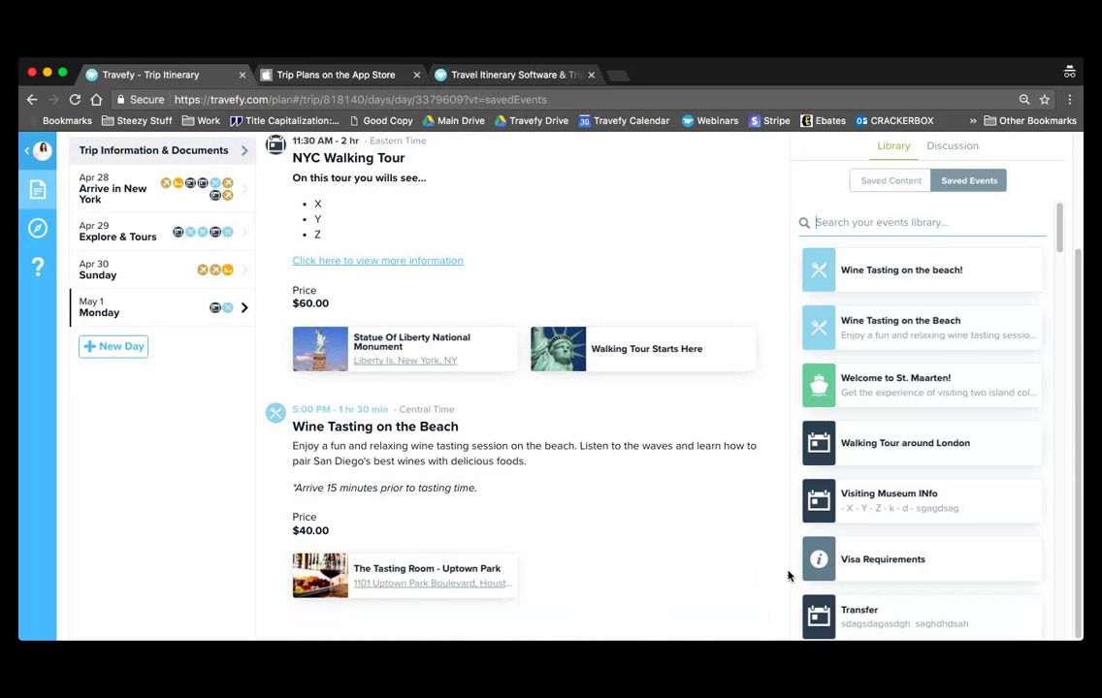
{"action": "scroll", "coordinate": [700, 450], "scroll_direction": "up", "scroll_amount": 3}
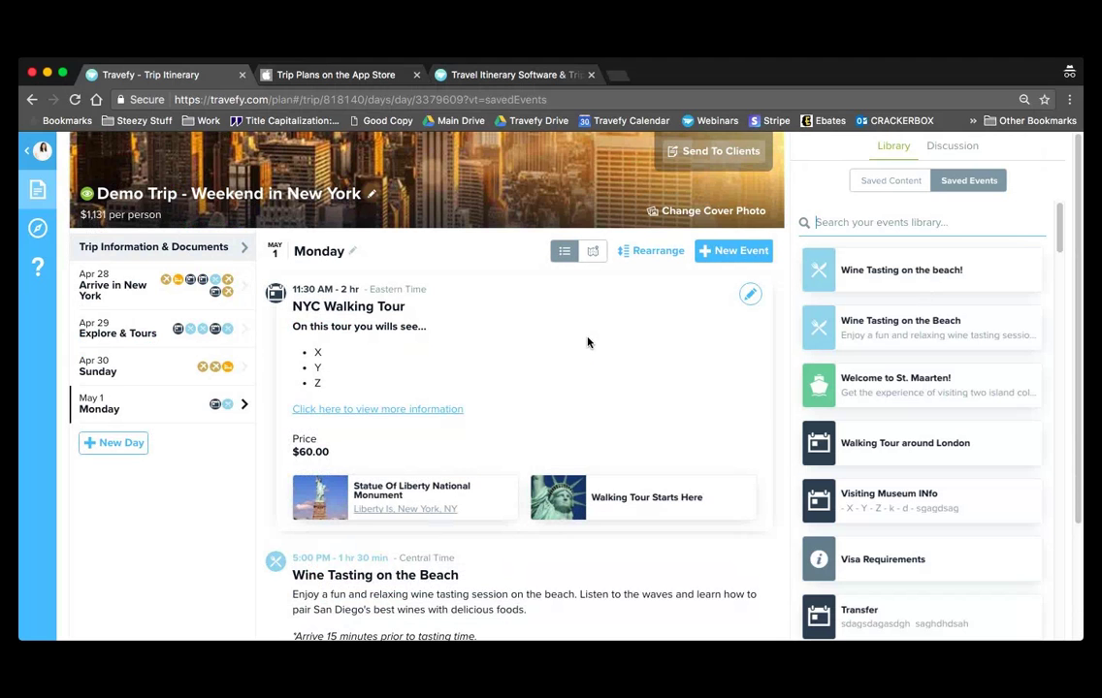
{"action": "scroll", "coordinate": [587, 342], "scroll_direction": "down", "scroll_amount": 2}
{"action": "scroll", "coordinate": [587, 342], "scroll_direction": "up", "scroll_amount": 2}
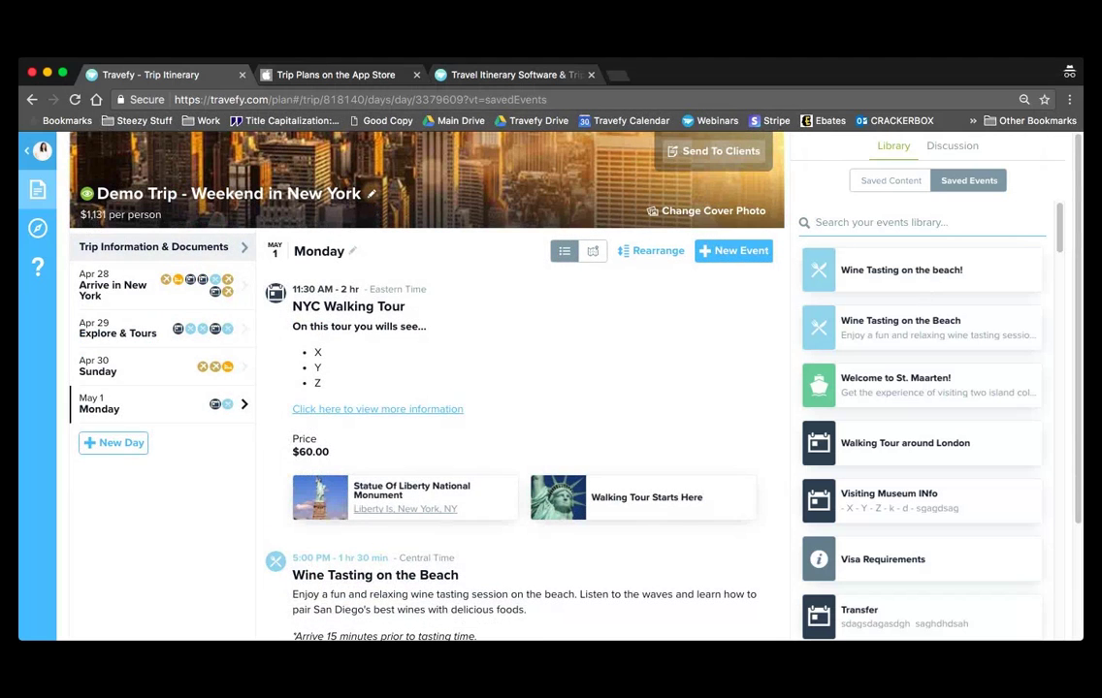
{"action": "left_click", "coordinate": [351, 61]}
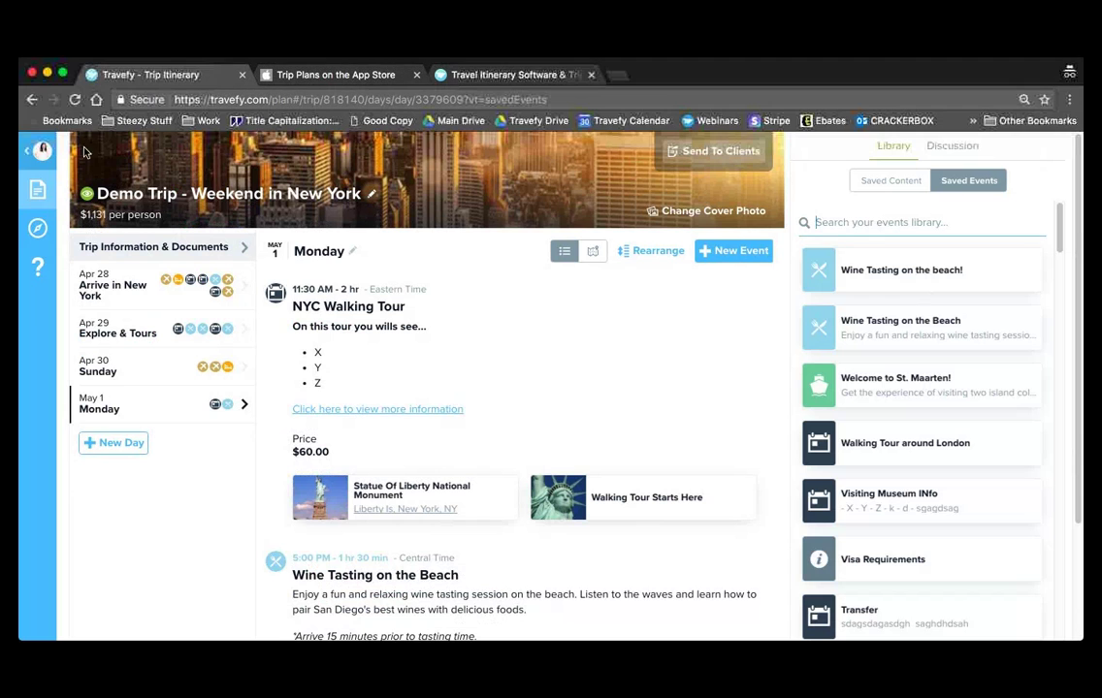
- Review the saved Wine Tasting on the Beach event in the Event Library, then return to Trips
{"action": "left_click", "coordinate": [37, 150]}
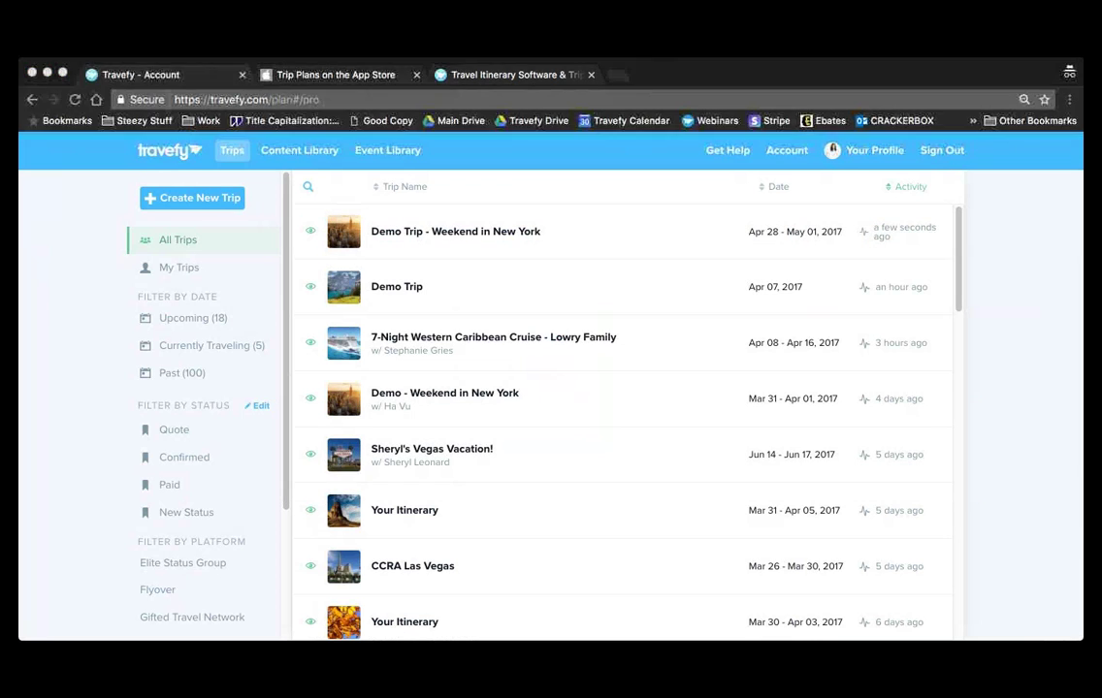
{"action": "left_click", "coordinate": [122, 239]}
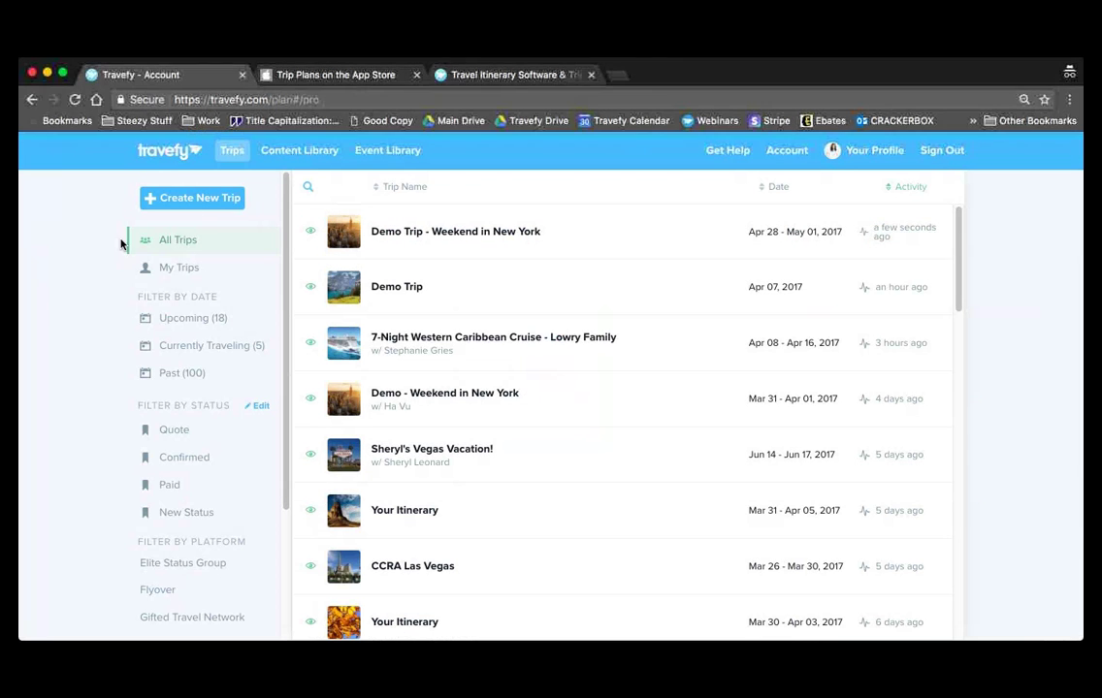
{"action": "left_click", "coordinate": [313, 154]}
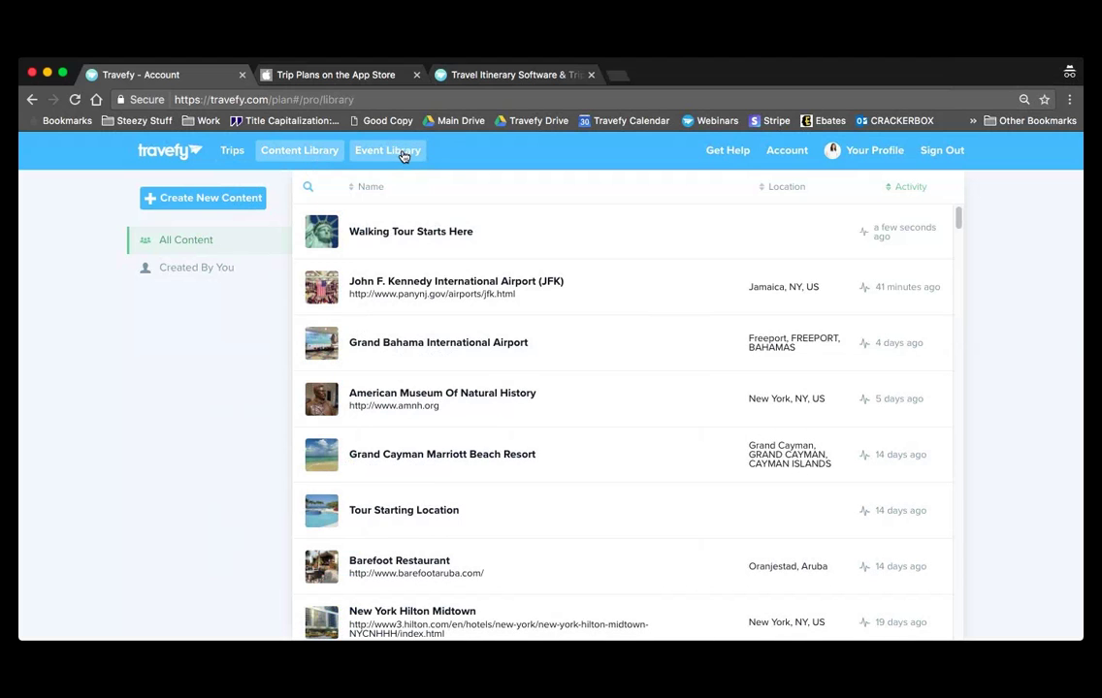
{"action": "left_click", "coordinate": [384, 155]}
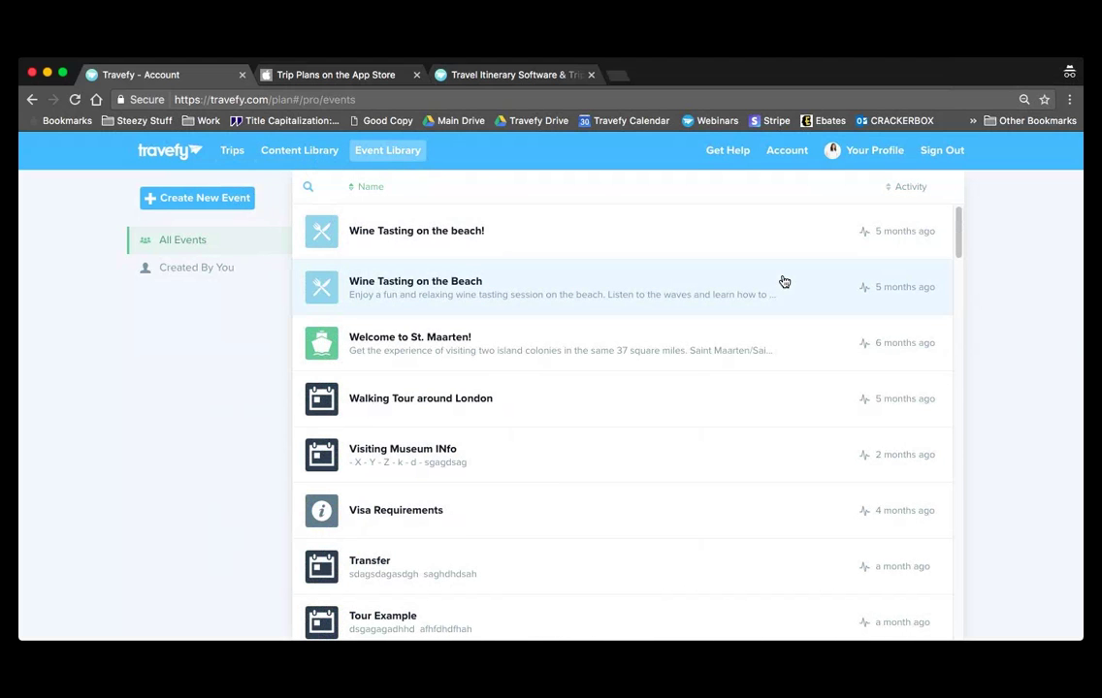
{"action": "left_click", "coordinate": [783, 282]}
{"action": "scroll", "coordinate": [783, 282], "scroll_direction": "down", "scroll_amount": 1}
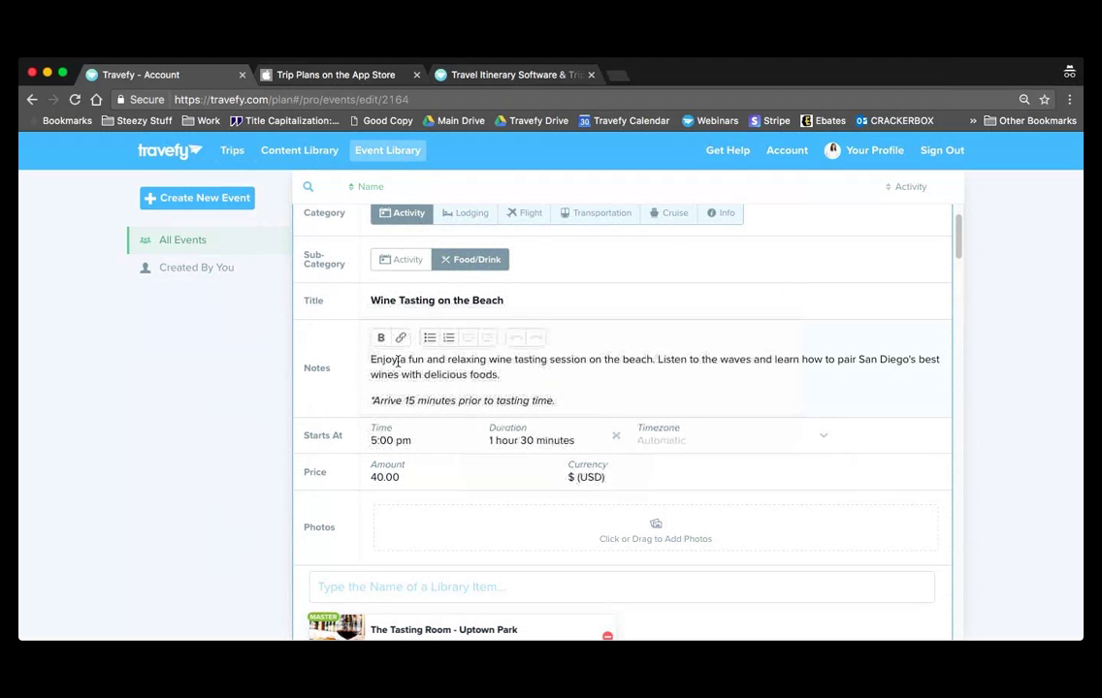
{"action": "scroll", "coordinate": [841, 336], "scroll_direction": "down", "scroll_amount": 2}
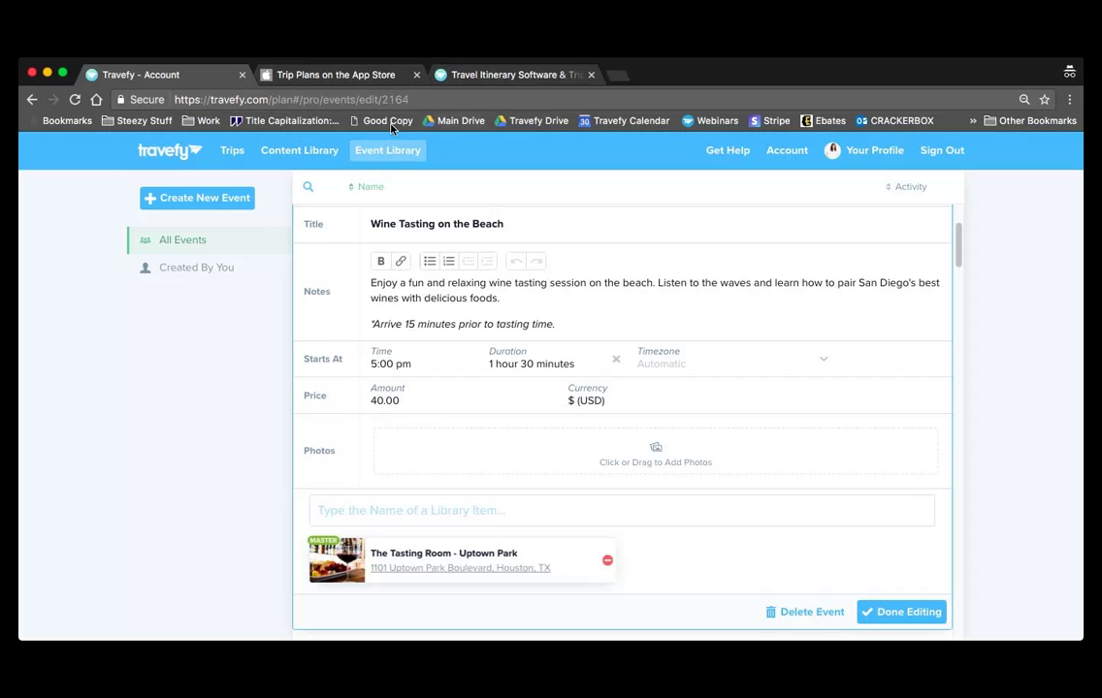
{"action": "left_click", "coordinate": [241, 154]}
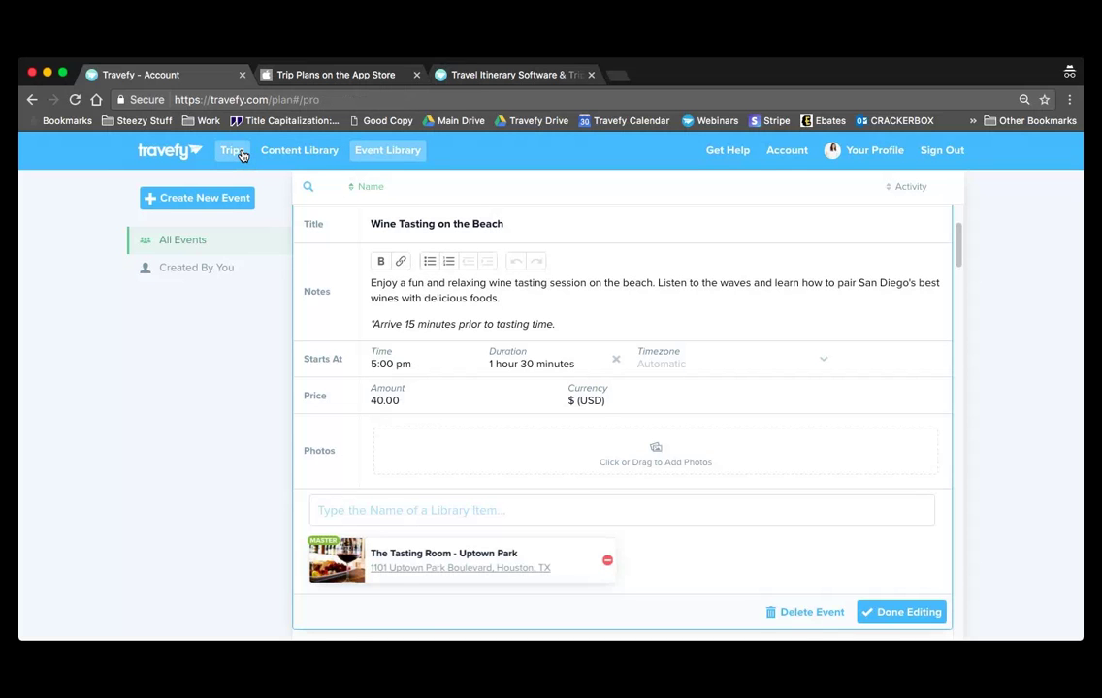
- Open the Weekend in New York trip and attach the Winery place to Monday's NYC Walking Tour
{"action": "left_click", "coordinate": [509, 249]}
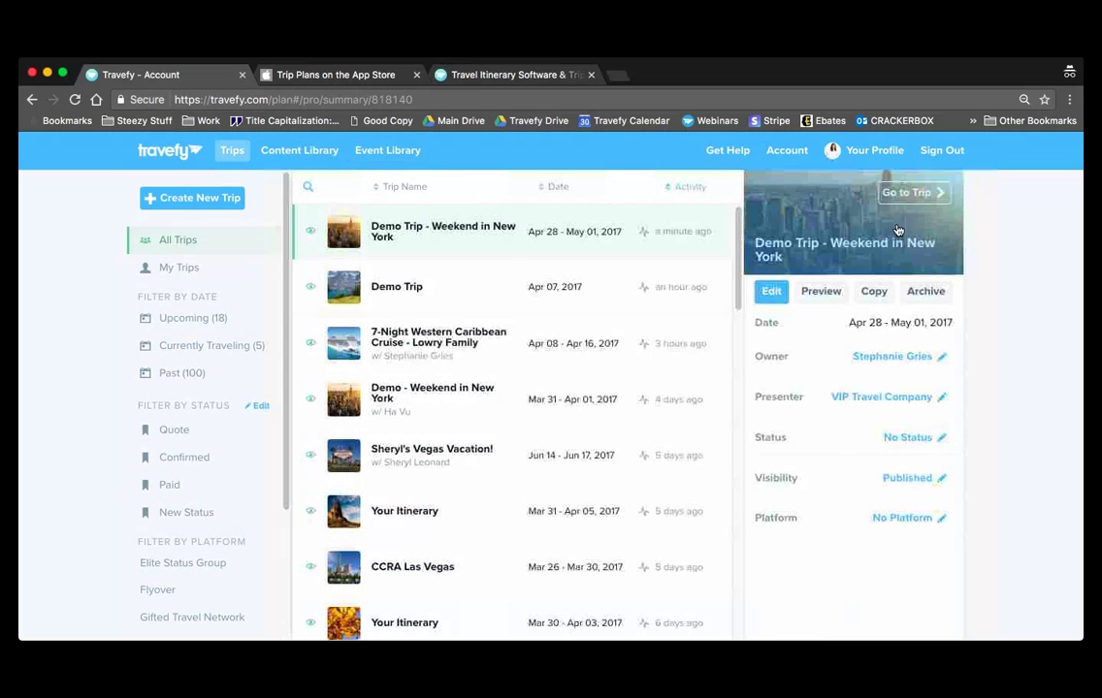
{"action": "left_click", "coordinate": [916, 202]}
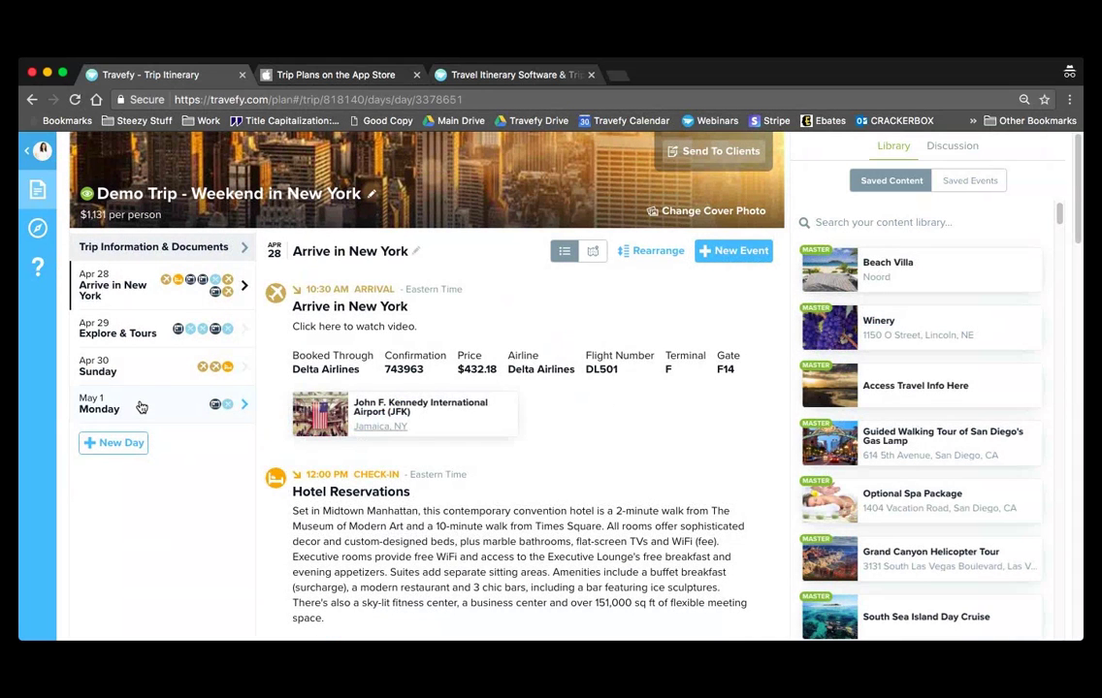
{"action": "left_click", "coordinate": [139, 409]}
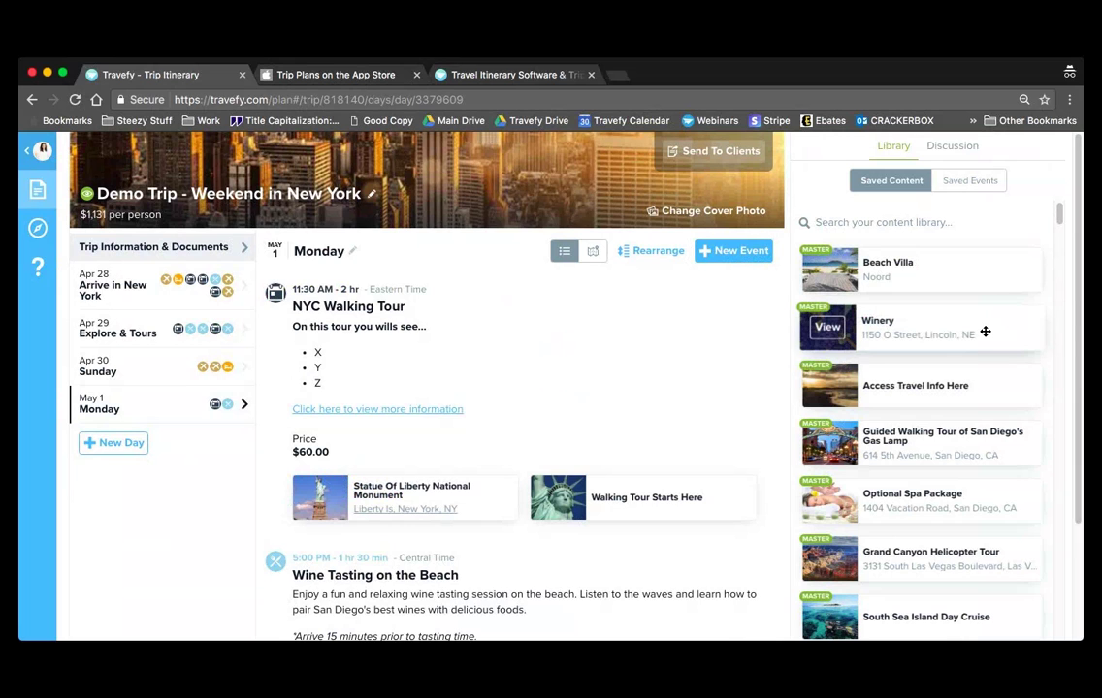
{"action": "left_click_drag", "start_coordinate": [984, 332], "coordinate": [541, 368]}
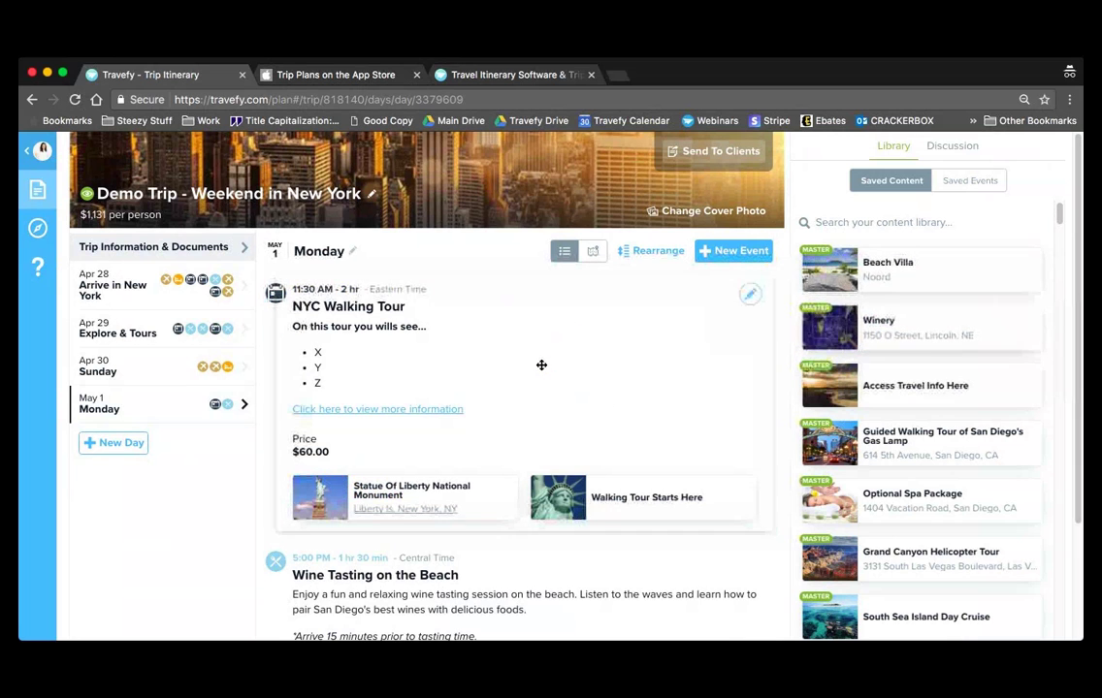
- Add the saved Wine Tasting on the Beach event to Monday, then view the Apr 28 day
{"action": "left_click", "coordinate": [963, 184]}
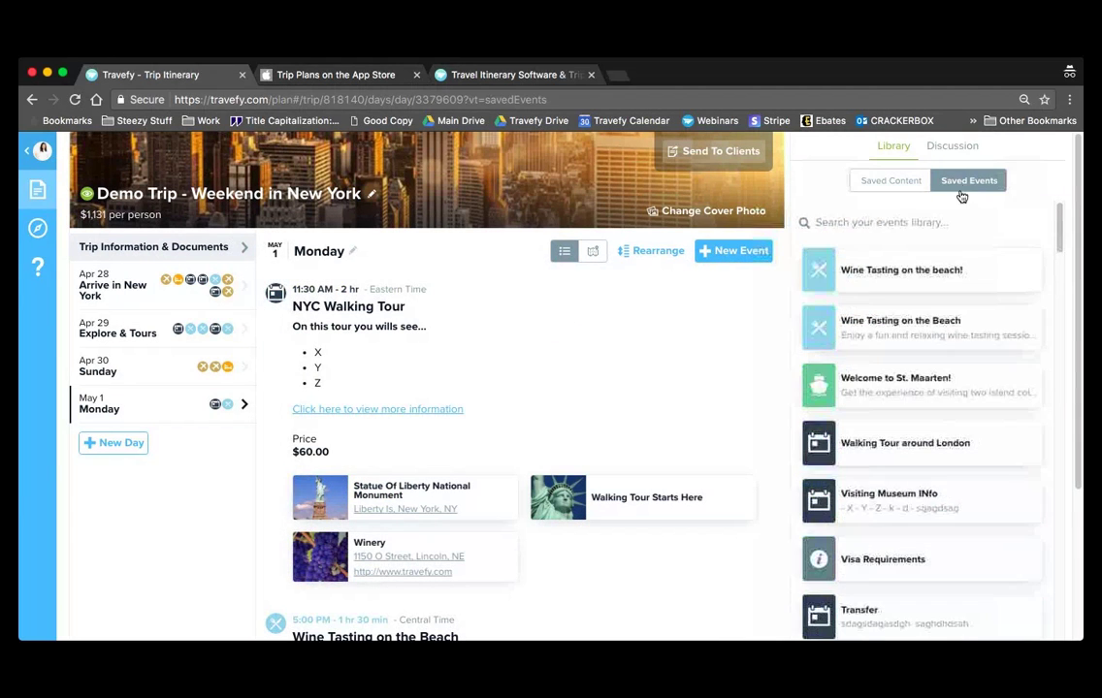
{"action": "left_click_drag", "start_coordinate": [950, 320], "coordinate": [475, 602]}
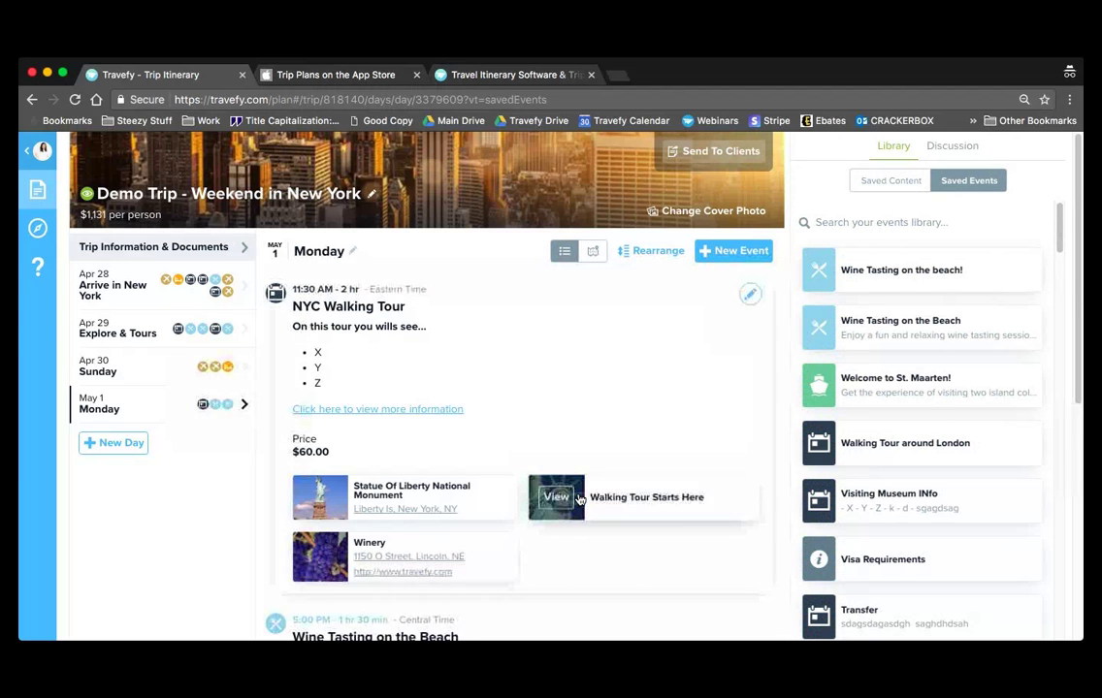
{"action": "scroll", "coordinate": [580, 502], "scroll_direction": "down", "scroll_amount": 5}
{"action": "scroll", "coordinate": [578, 498], "scroll_direction": "up", "scroll_amount": 3}
{"action": "scroll", "coordinate": [579, 498], "scroll_direction": "up", "scroll_amount": 2}
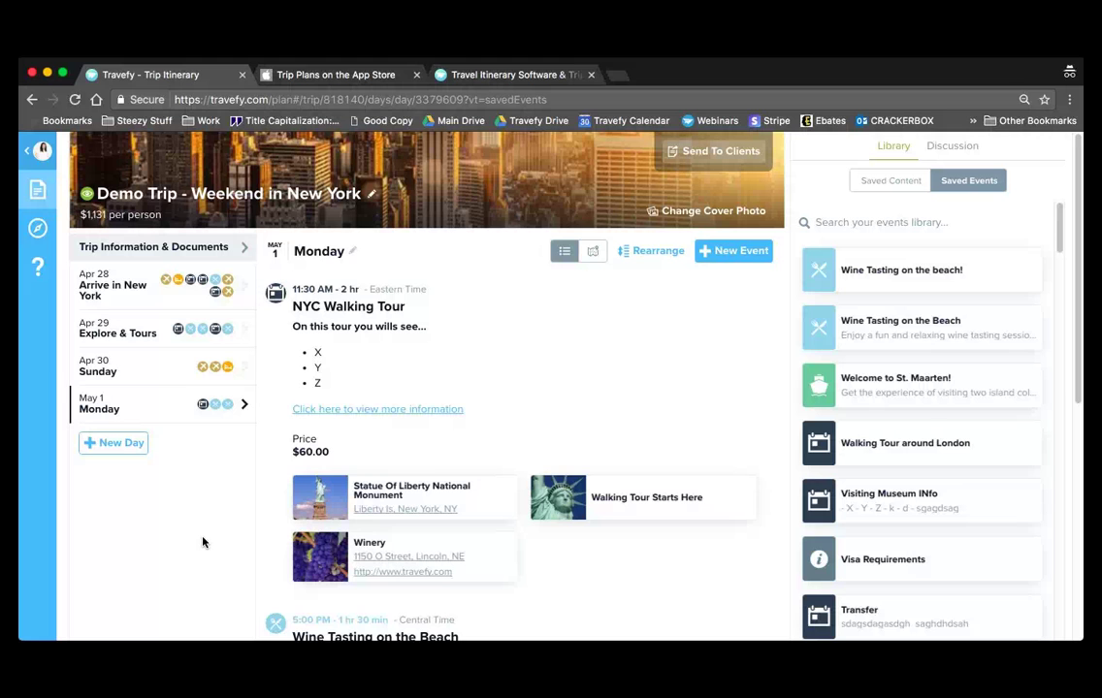
{"action": "left_click", "coordinate": [192, 295]}
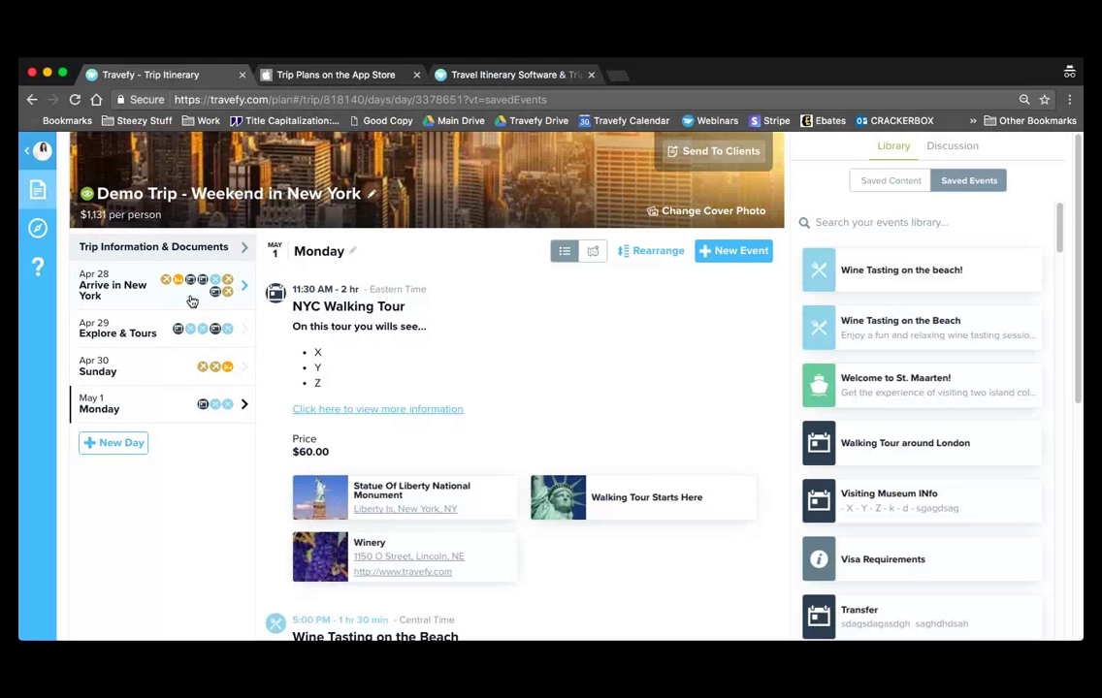
- Preview the itinerary's shareable link from the Send To Clients options
{"action": "left_click", "coordinate": [720, 154]}
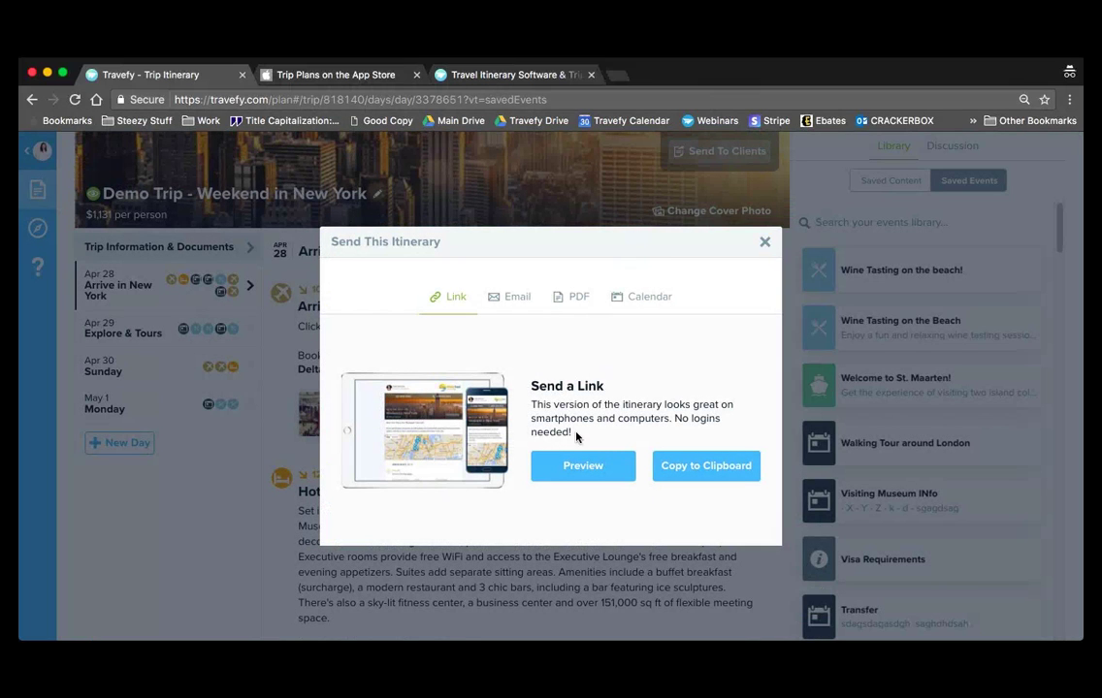
{"action": "left_click", "coordinate": [585, 466]}
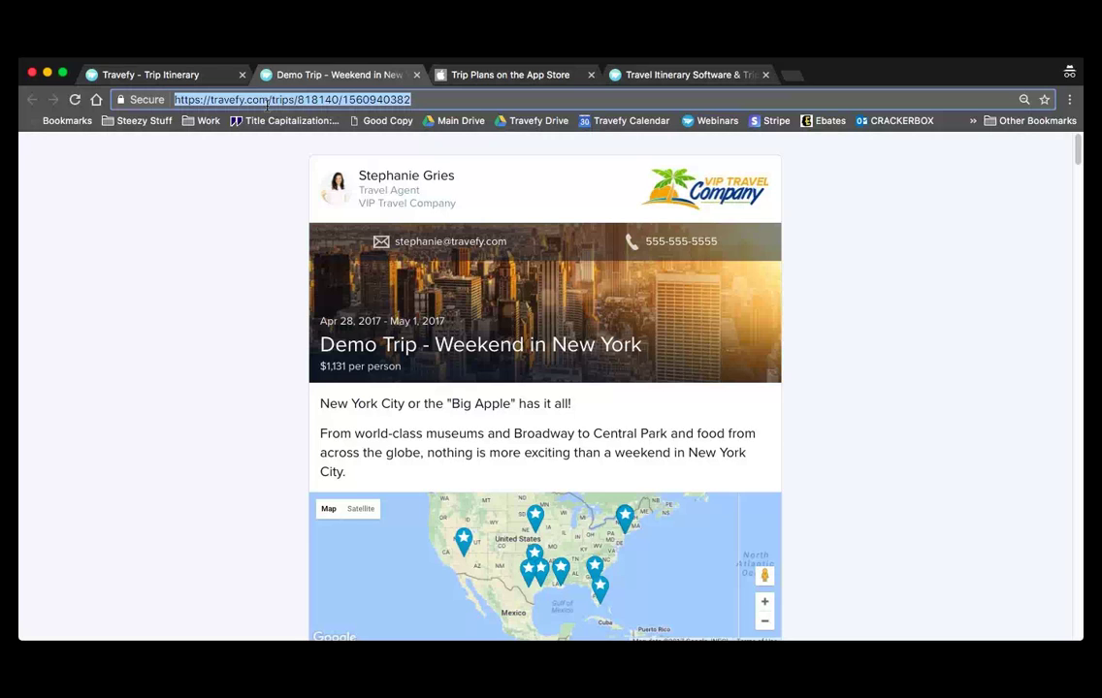
- Inspect the Miami International Airport marker on the shared trip map
{"action": "double_click", "coordinate": [232, 307]}
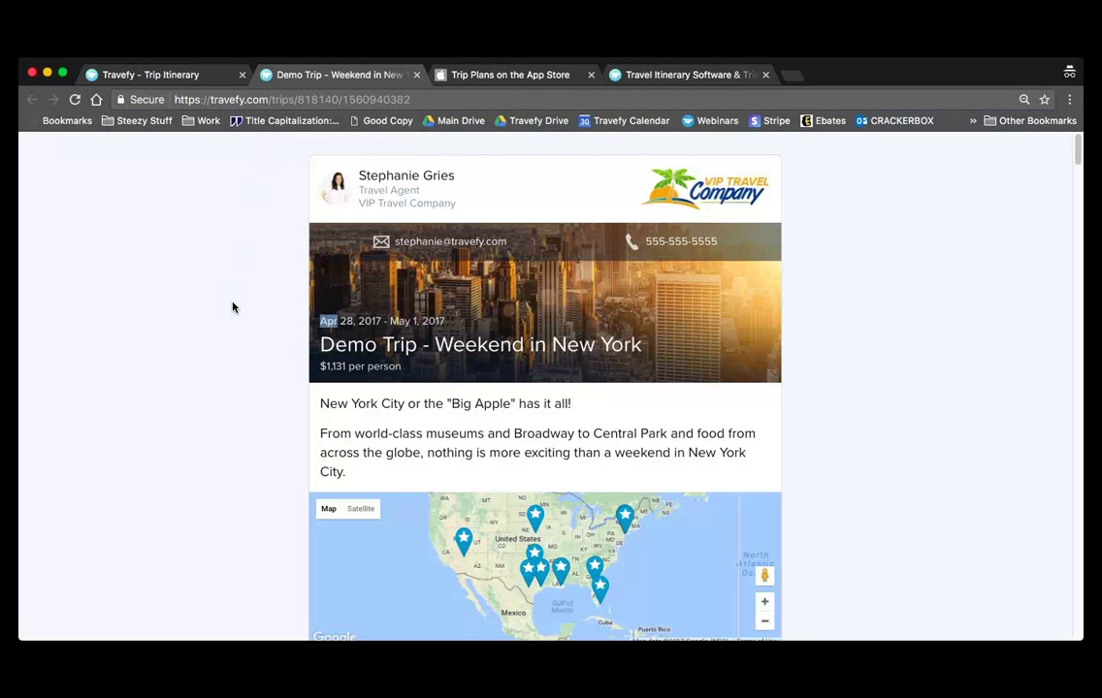
{"action": "left_click", "coordinate": [530, 150]}
{"action": "scroll", "coordinate": [892, 262], "scroll_direction": "down", "scroll_amount": 4}
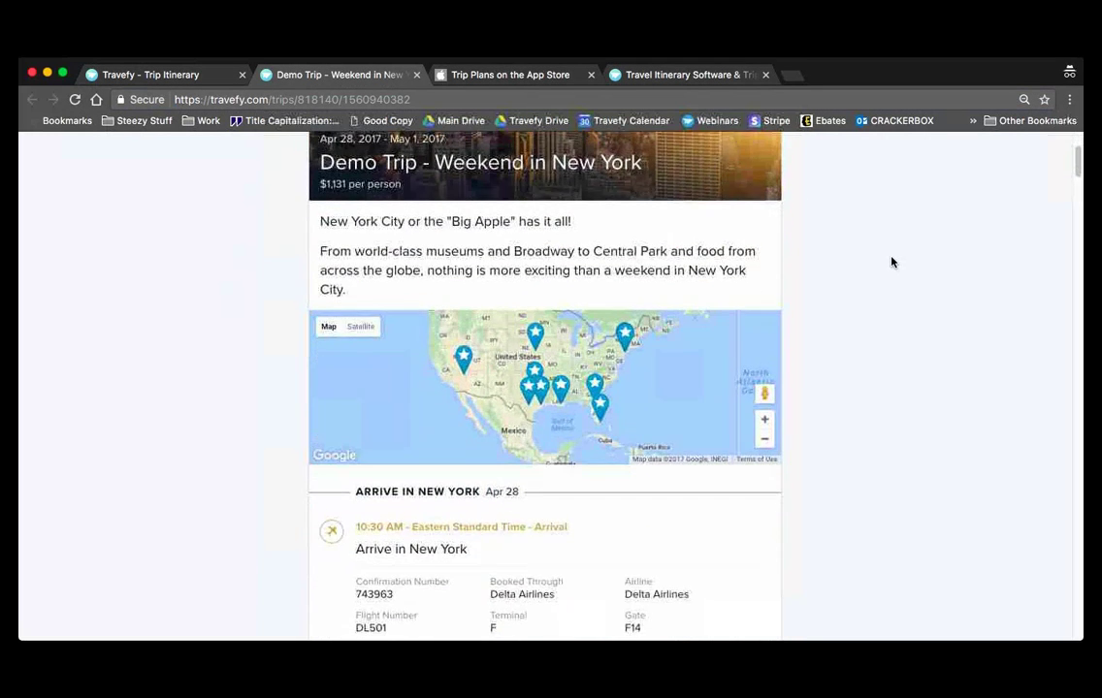
{"action": "scroll", "coordinate": [892, 262], "scroll_direction": "down", "scroll_amount": 3}
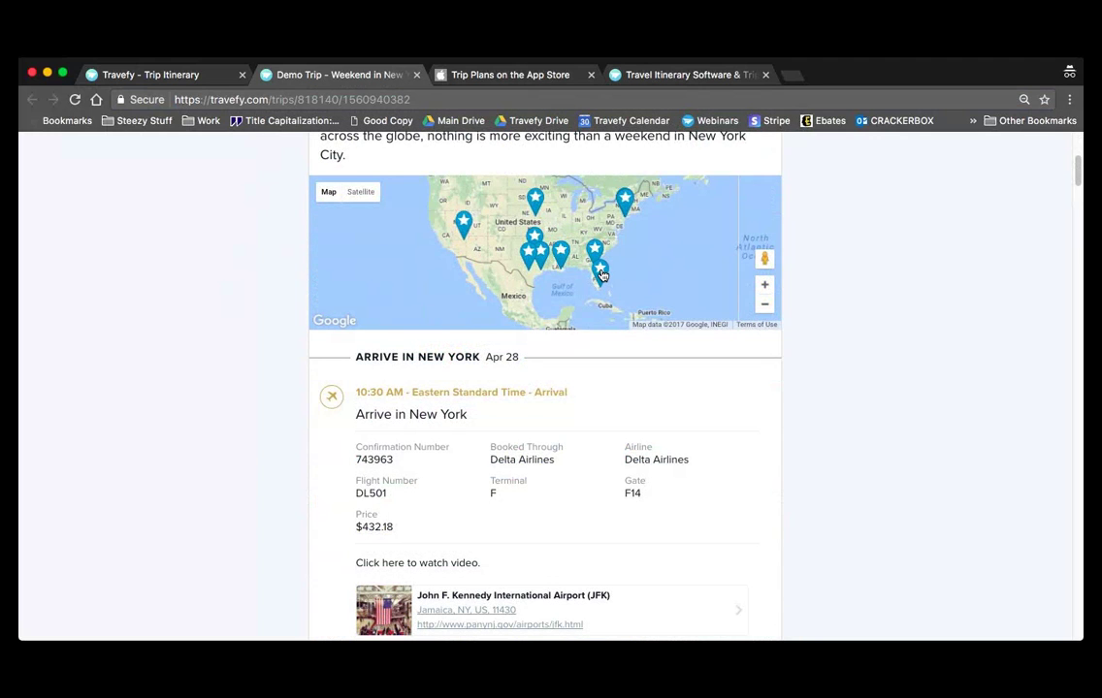
{"action": "left_click", "coordinate": [601, 276]}
{"action": "left_click", "coordinate": [644, 308]}
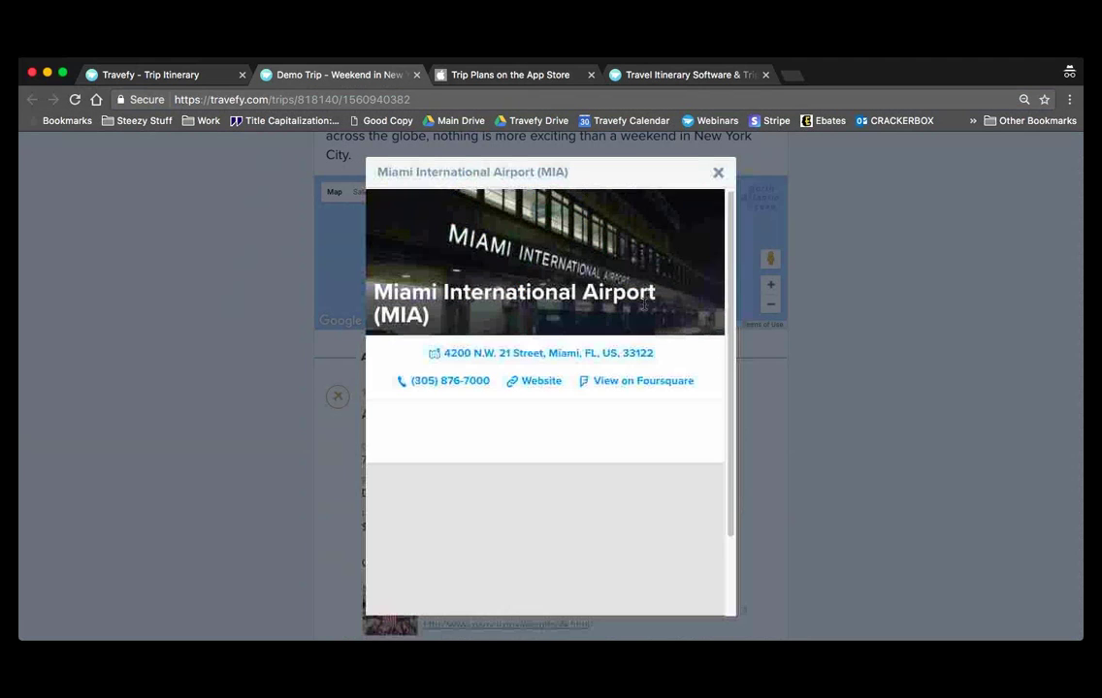
{"action": "left_click", "coordinate": [718, 172]}
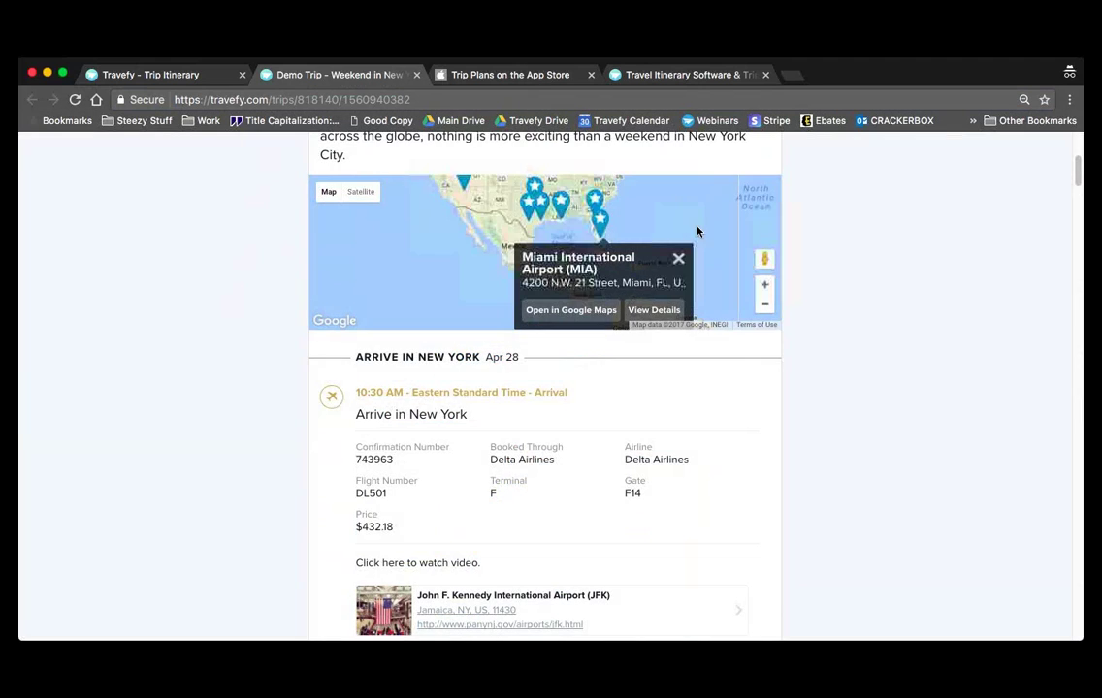
{"action": "left_click", "coordinate": [678, 258]}
- Browse the Hilton Midtown photo gallery and view the hotel's details
{"action": "scroll", "coordinate": [832, 371], "scroll_direction": "down", "scroll_amount": 3}
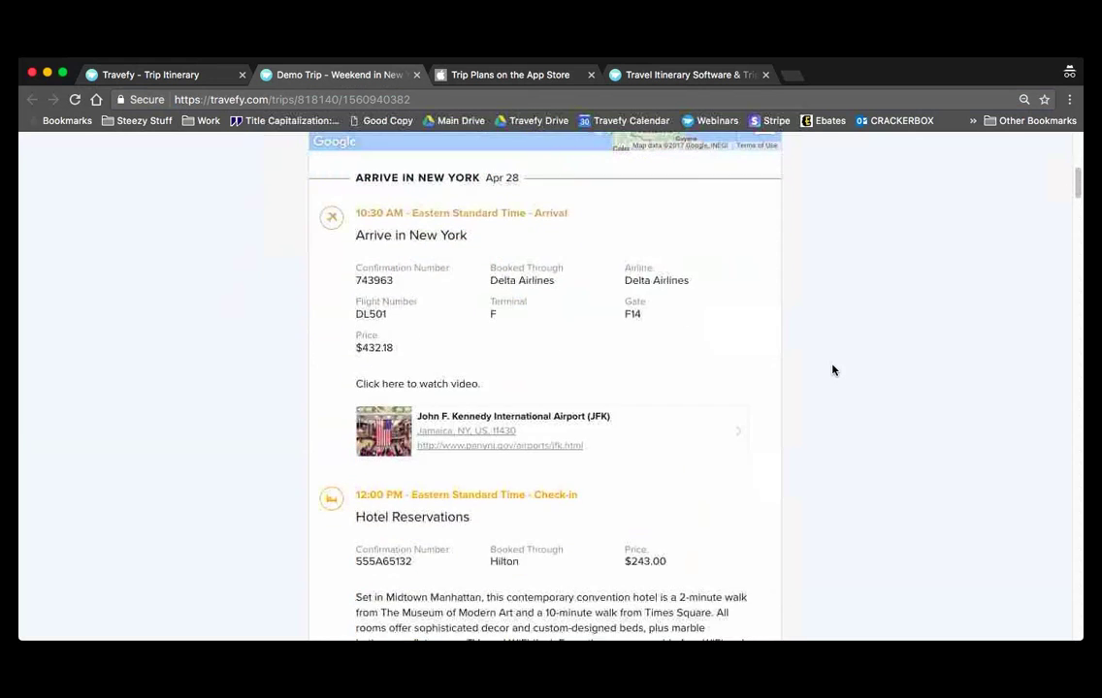
{"action": "scroll", "coordinate": [832, 371], "scroll_direction": "down", "scroll_amount": 8}
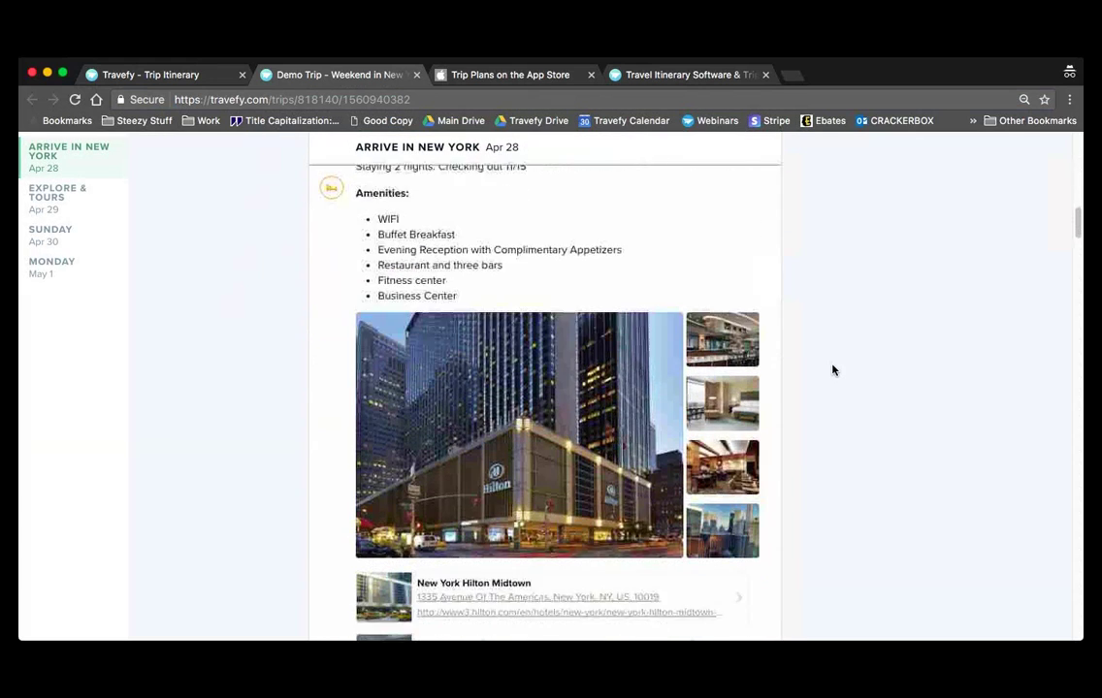
{"action": "scroll", "coordinate": [832, 370], "scroll_direction": "down", "scroll_amount": 1}
{"action": "left_click", "coordinate": [622, 349]}
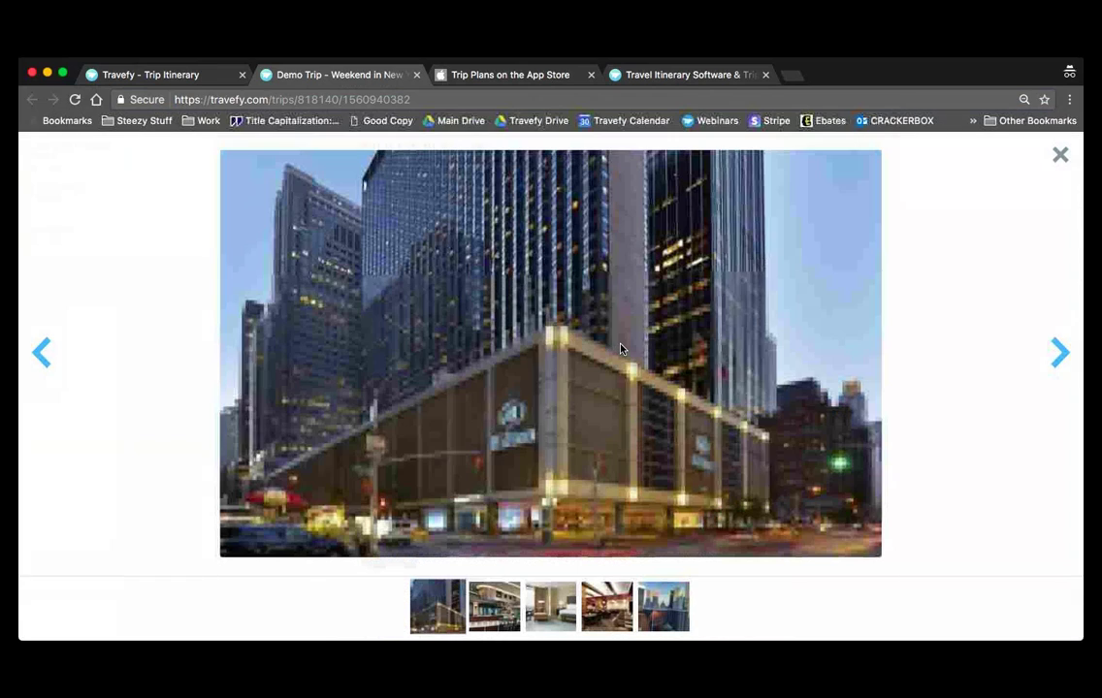
{"action": "left_click", "coordinate": [1061, 349]}
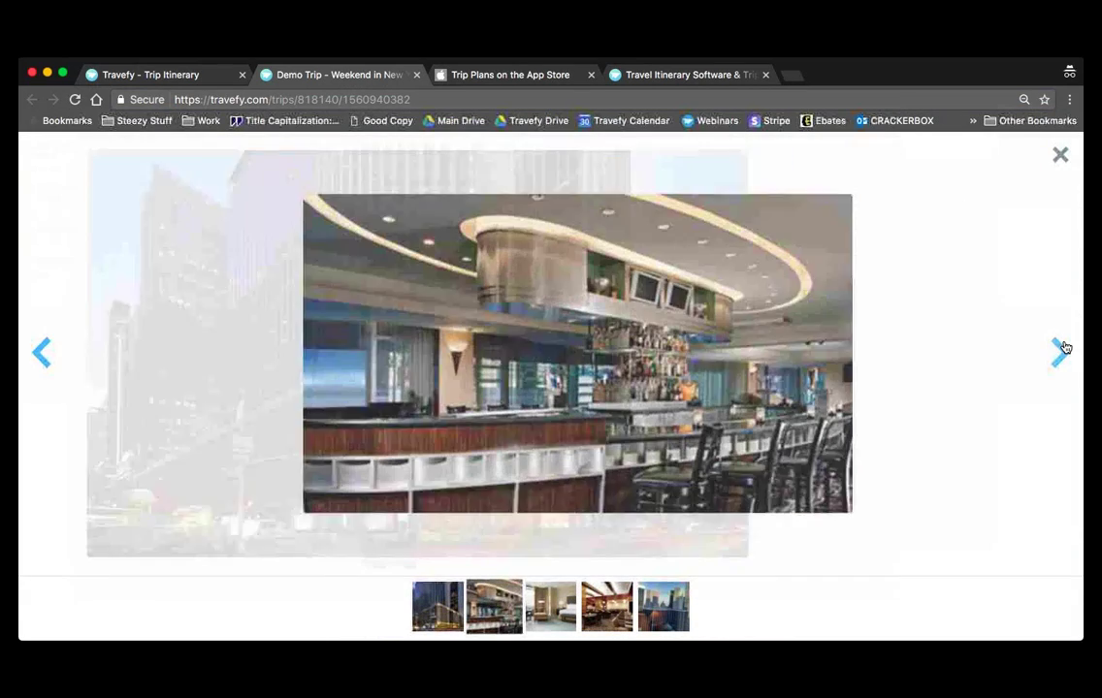
{"action": "left_click", "coordinate": [1060, 153]}
{"action": "scroll", "coordinate": [853, 498], "scroll_direction": "down", "scroll_amount": 3}
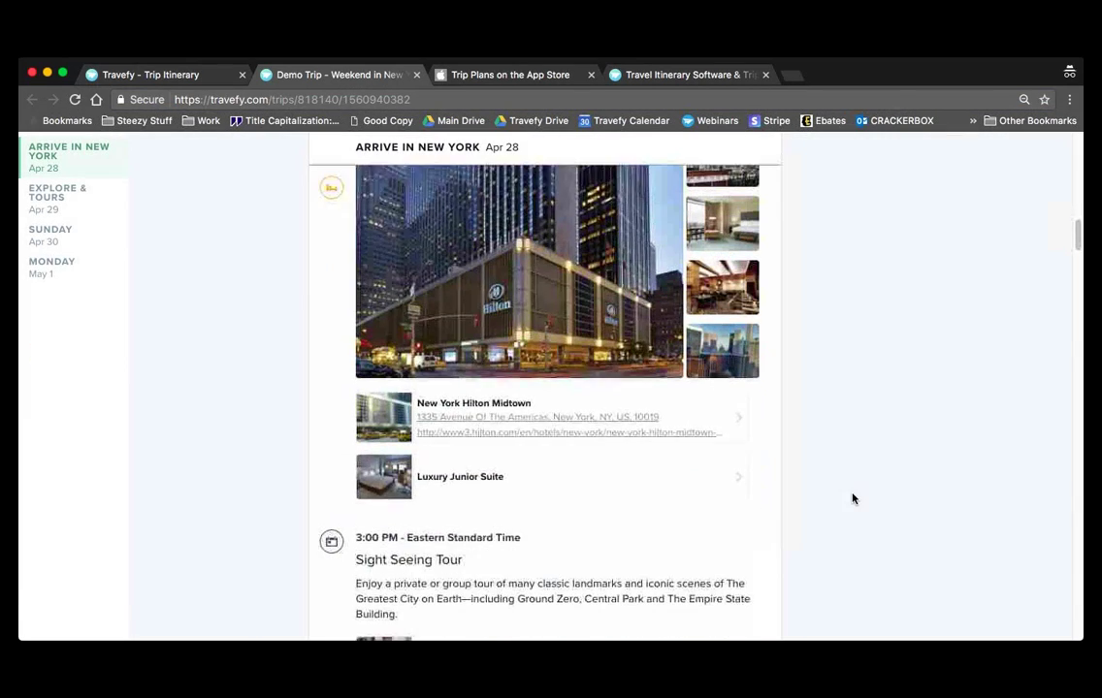
{"action": "mouse_move", "coordinate": [388, 403]}
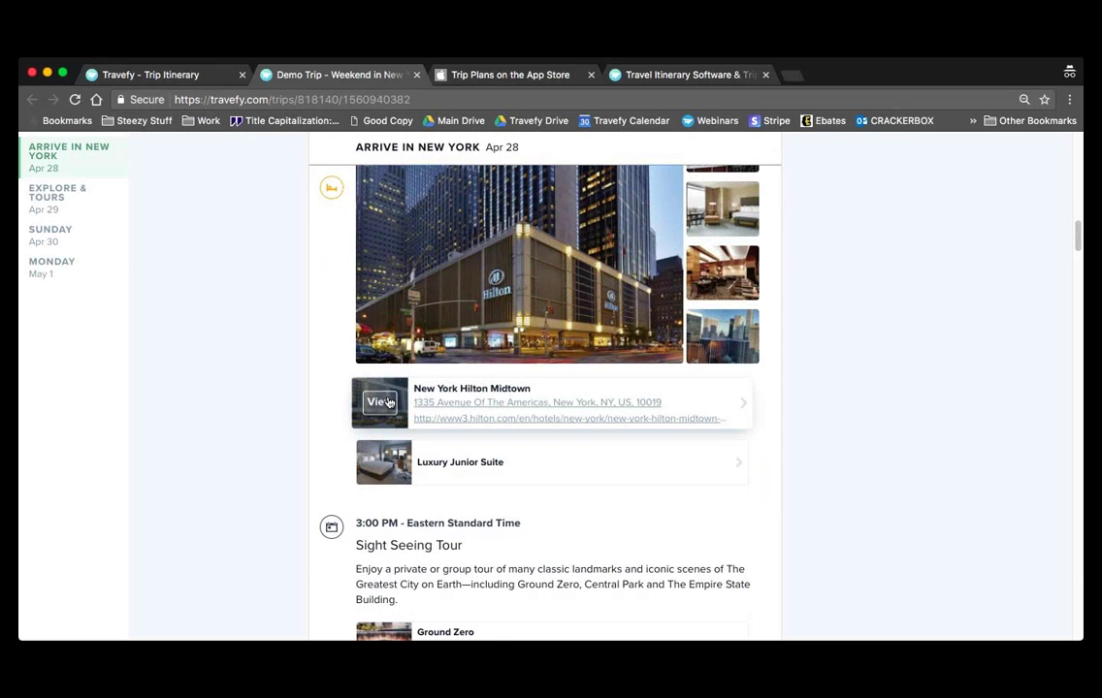
{"action": "left_click", "coordinate": [388, 402]}
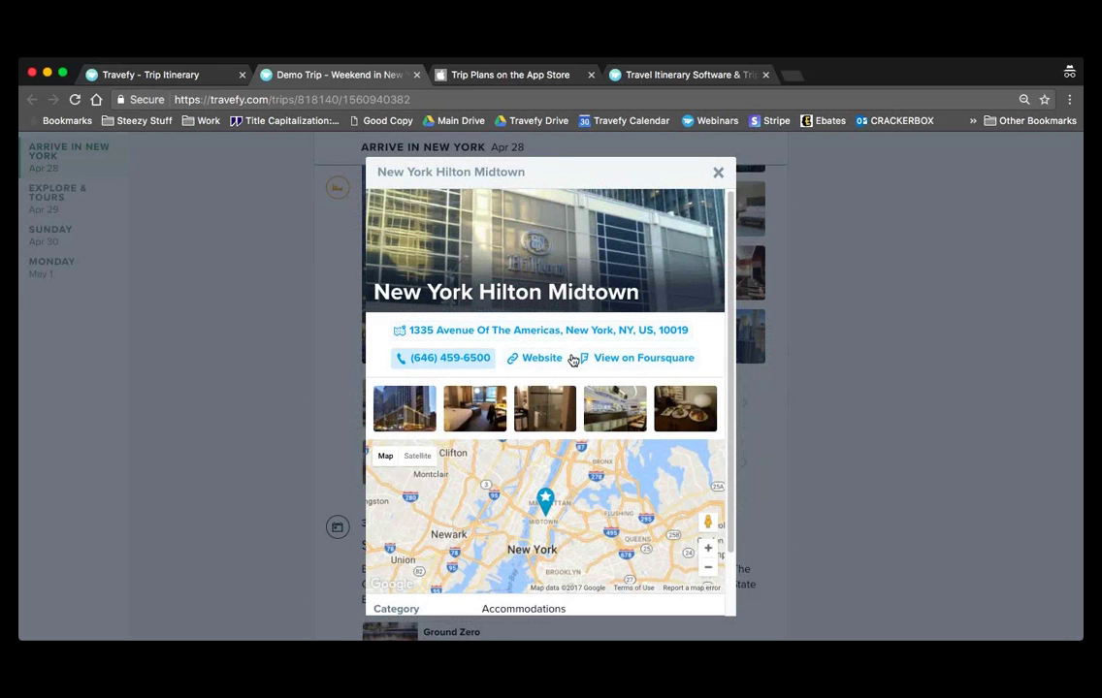
{"action": "left_click", "coordinate": [719, 173]}
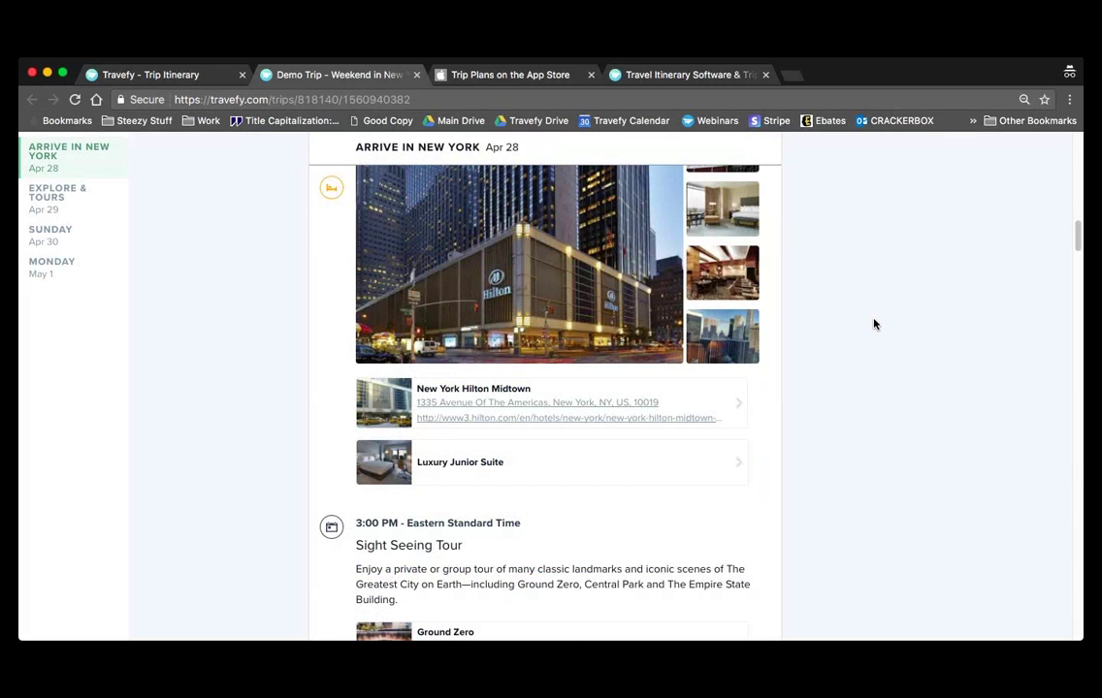
- Scroll through the Apr 28 day plan and back up the page
{"action": "scroll", "coordinate": [873, 322], "scroll_direction": "down", "scroll_amount": 5}
{"action": "scroll", "coordinate": [874, 323], "scroll_direction": "down", "scroll_amount": 6}
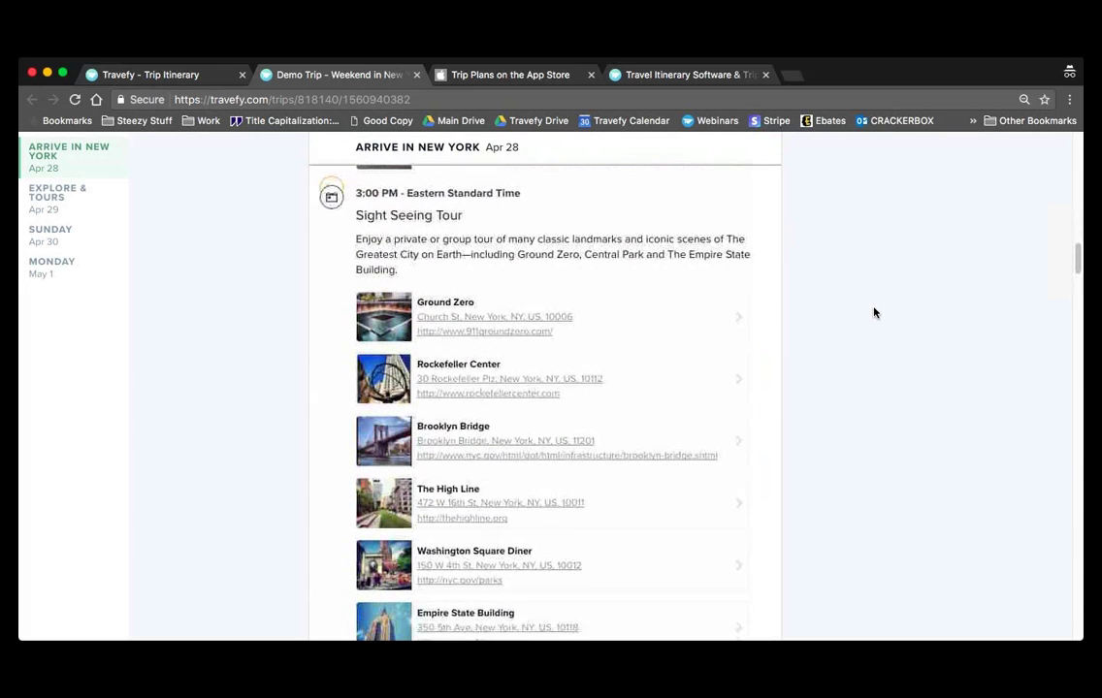
{"action": "scroll", "coordinate": [874, 313], "scroll_direction": "down", "scroll_amount": 7}
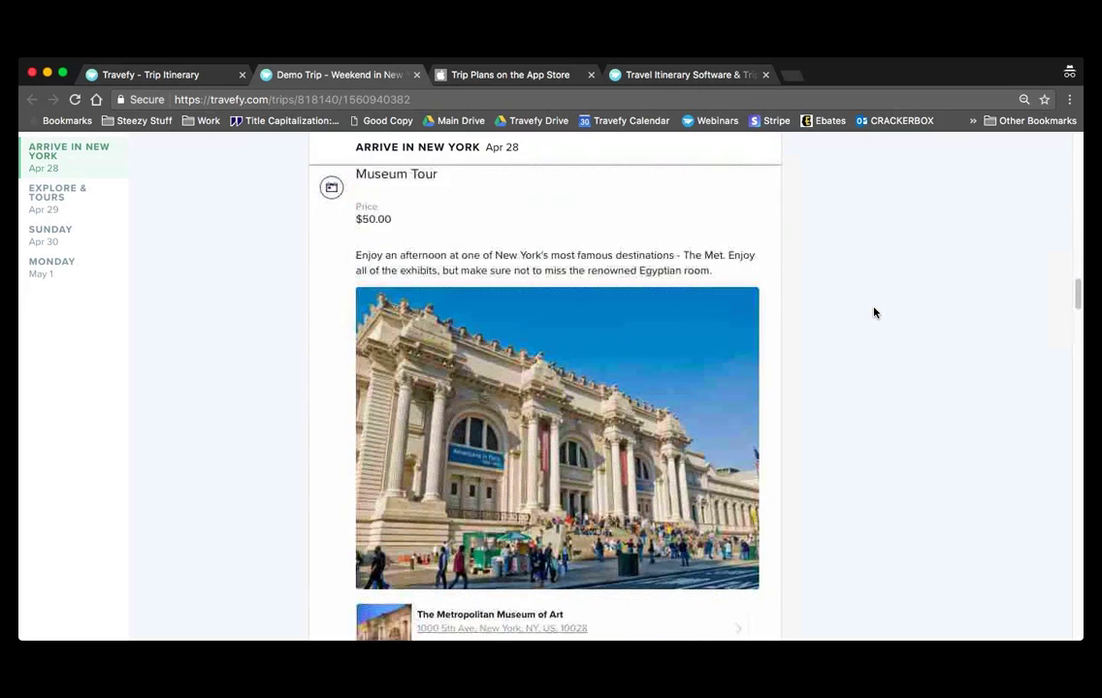
{"action": "scroll", "coordinate": [874, 313], "scroll_direction": "down", "scroll_amount": 8}
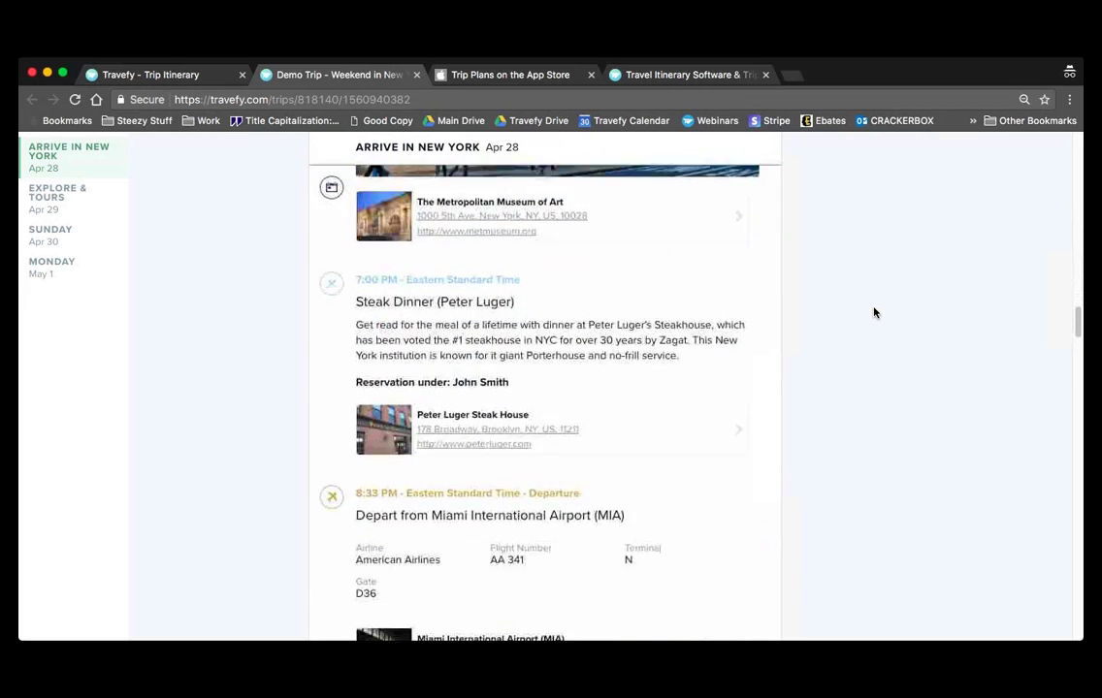
{"action": "scroll", "coordinate": [874, 312], "scroll_direction": "down", "scroll_amount": 11}
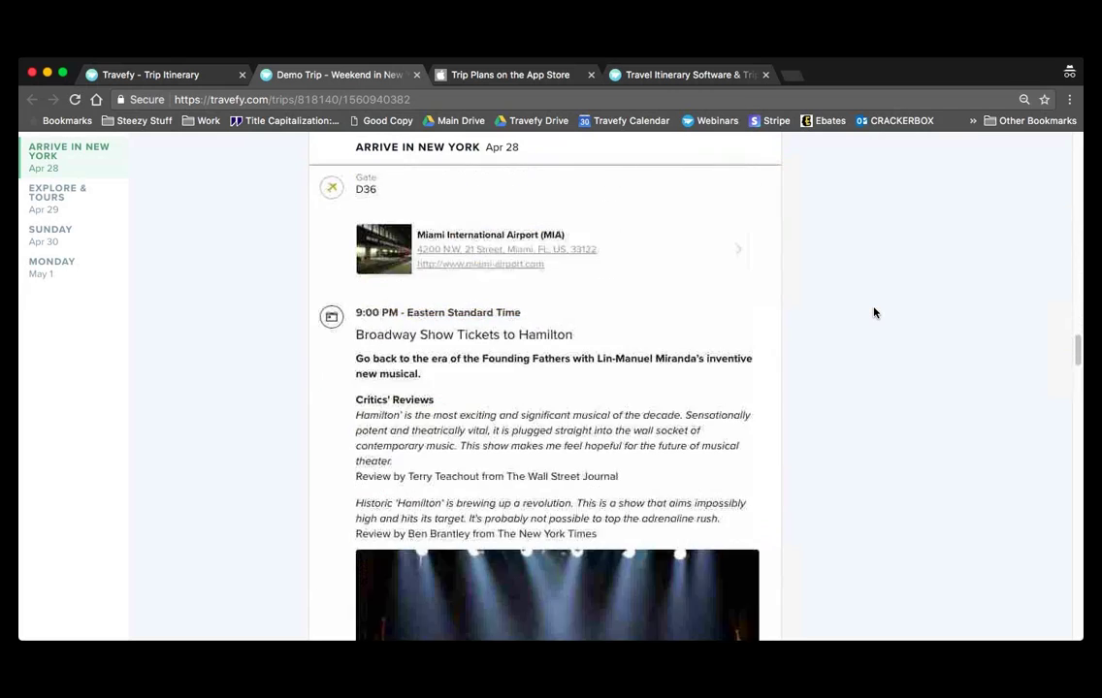
{"action": "scroll", "coordinate": [874, 312], "scroll_direction": "down", "scroll_amount": 4}
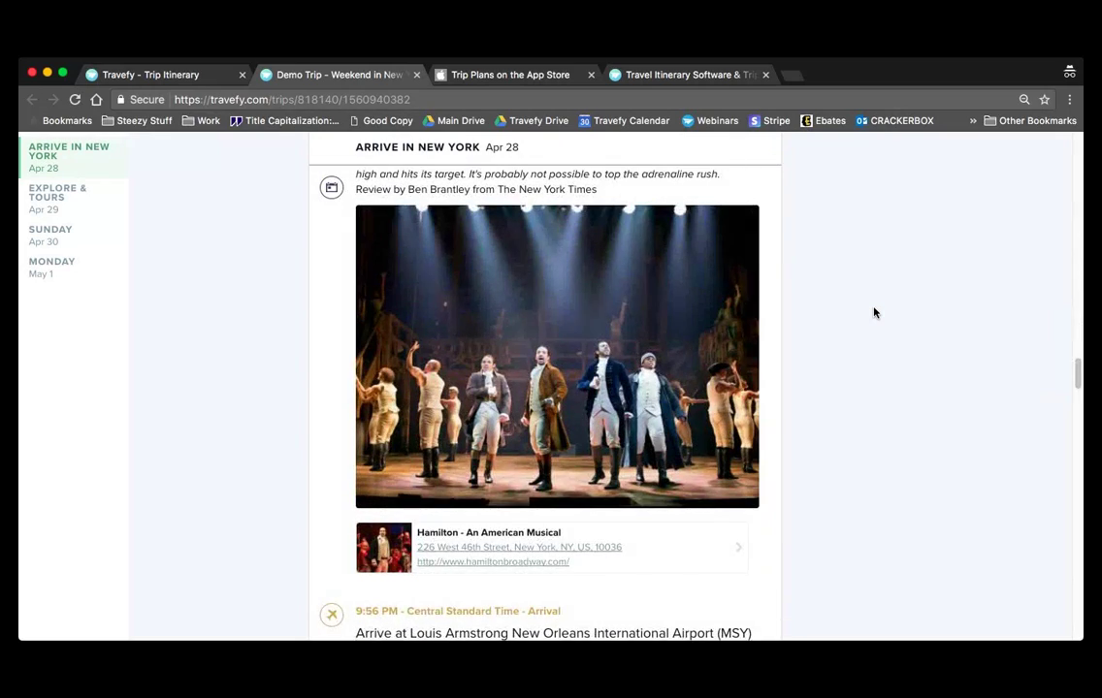
{"action": "scroll", "coordinate": [874, 312], "scroll_direction": "up", "scroll_amount": 20}
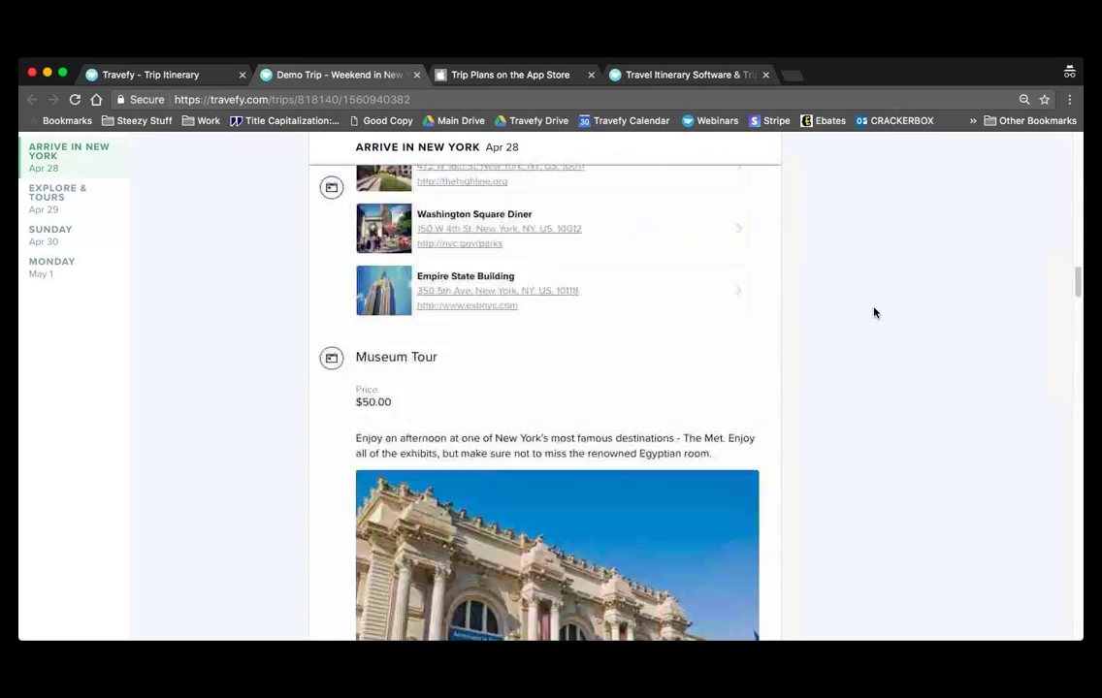
{"action": "scroll", "coordinate": [873, 312], "scroll_direction": "up", "scroll_amount": 4}
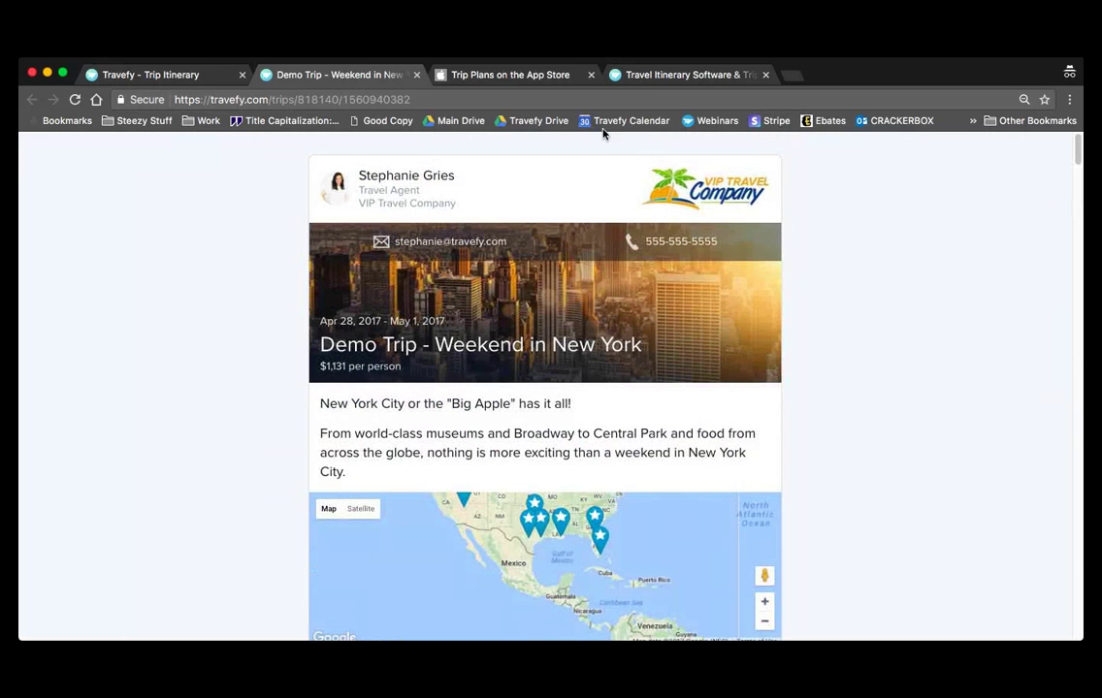
- Switch Send This Itinerary to Email and step through the Client Name, Client Email and message fields
{"action": "left_click", "coordinate": [215, 80]}
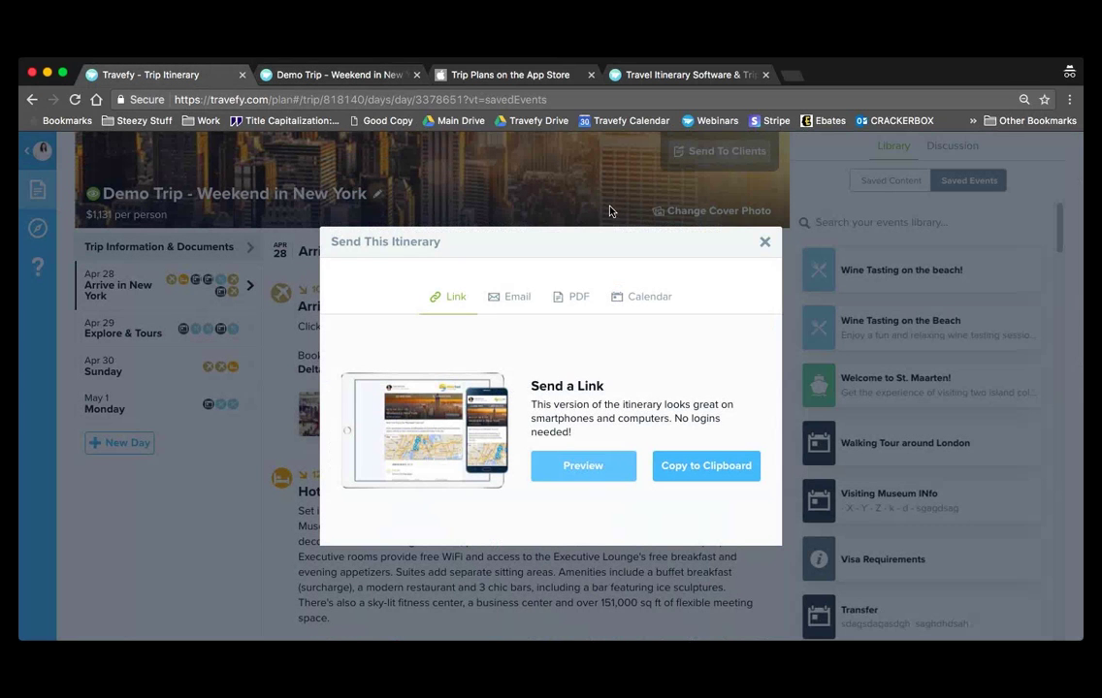
{"action": "left_click", "coordinate": [495, 306]}
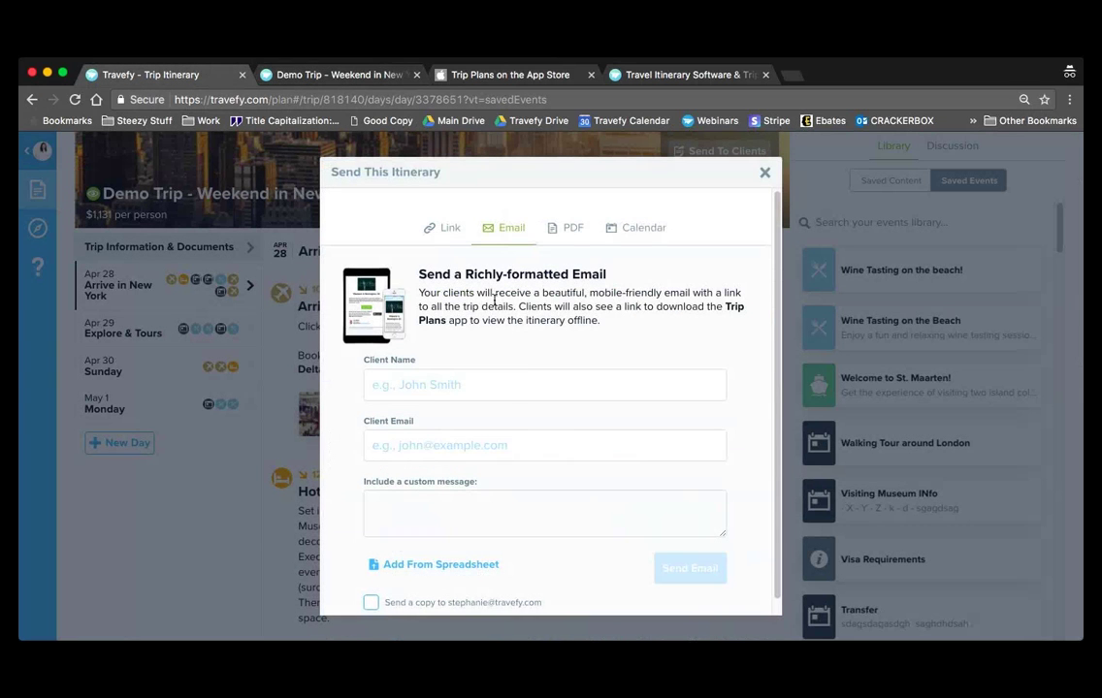
{"action": "left_click", "coordinate": [526, 383]}
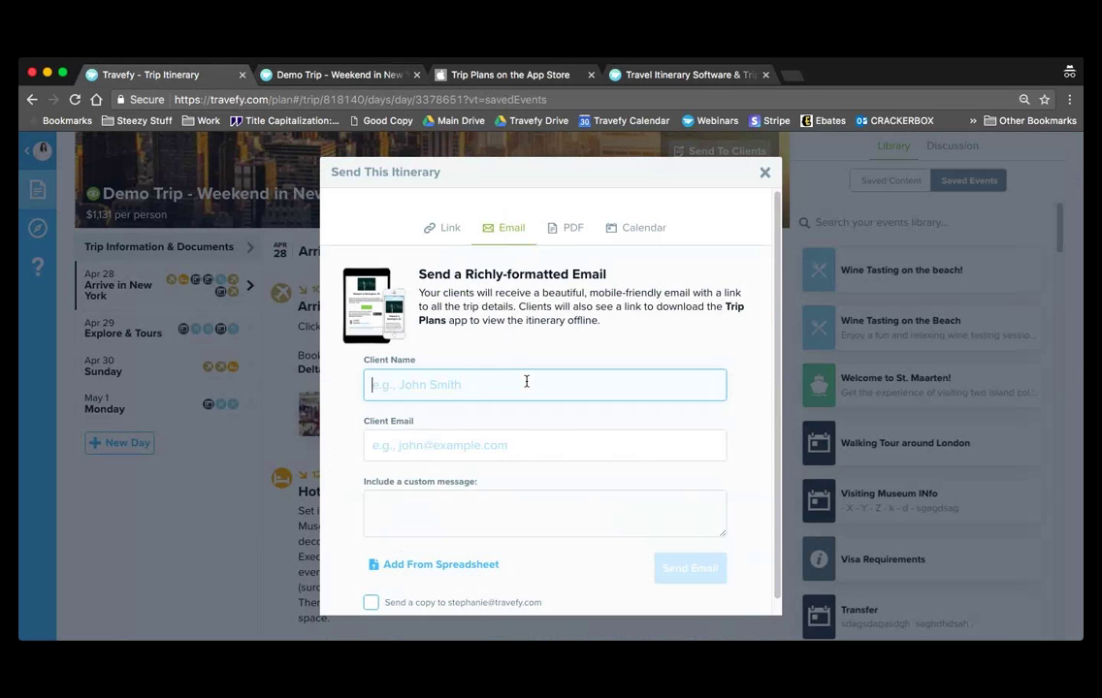
{"action": "left_click", "coordinate": [523, 439]}
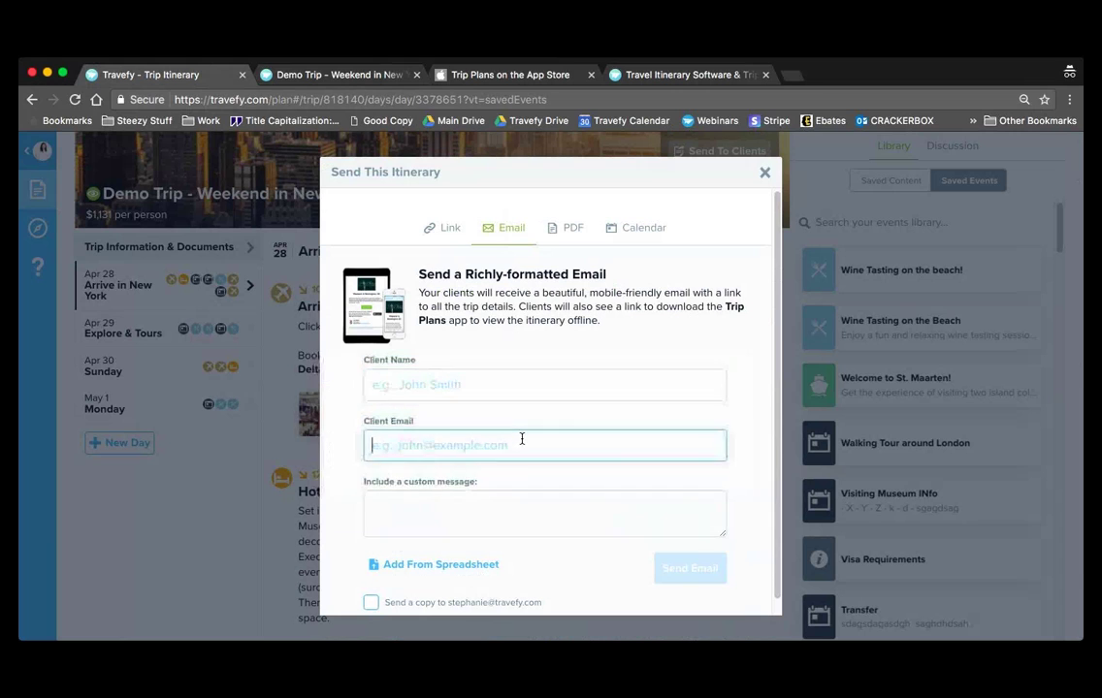
{"action": "left_click", "coordinate": [527, 501]}
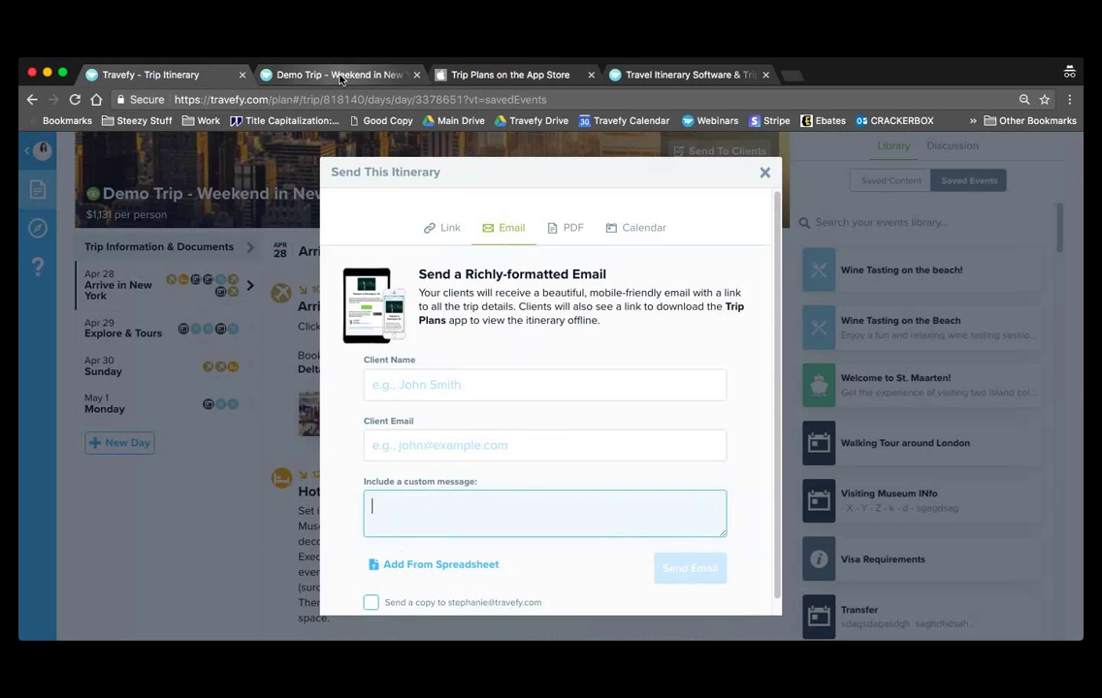
- Check the public itinerary page, then bring up the Trip Plans App Store listing
{"action": "left_click", "coordinate": [340, 78]}
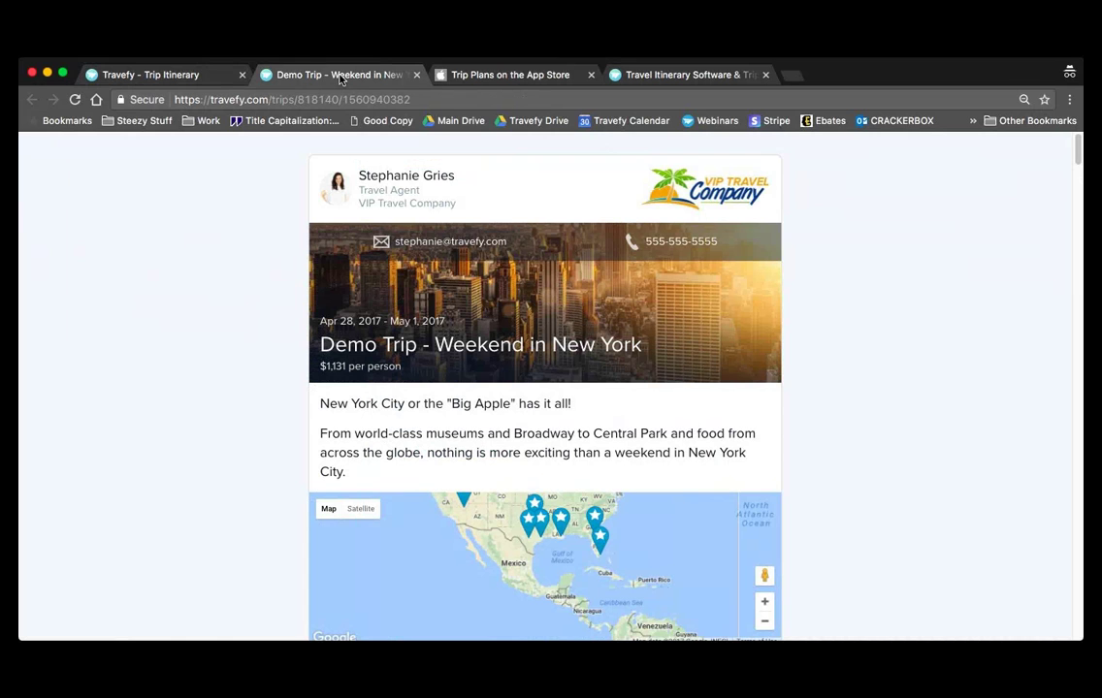
{"action": "left_click", "coordinate": [216, 78]}
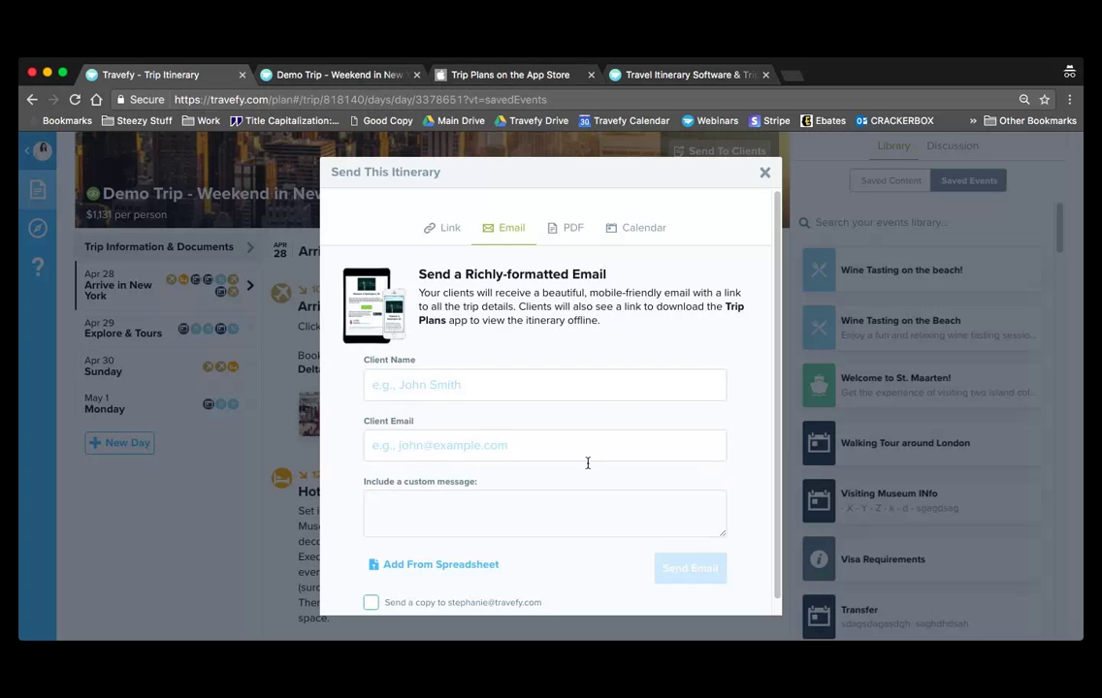
{"action": "left_click", "coordinate": [442, 77]}
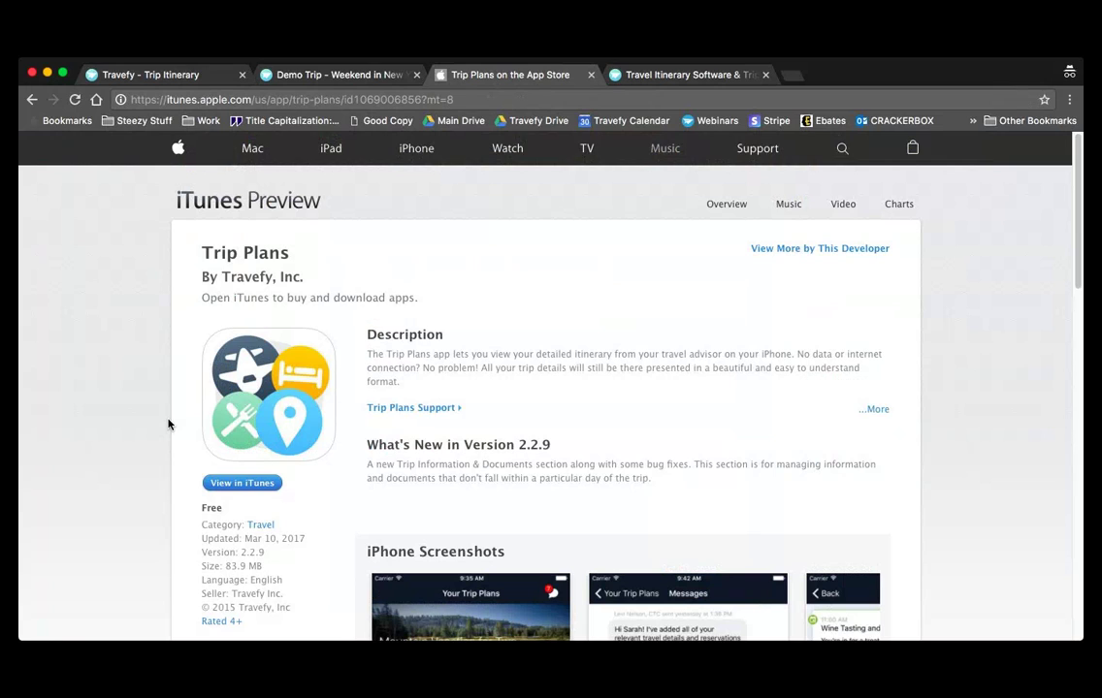
- Zoom in on the Trip Plans listing, browse its iPhone screenshots, and go to Travefy Pro
{"action": "scroll", "coordinate": [168, 424], "scroll_direction": "down", "scroll_amount": 5}
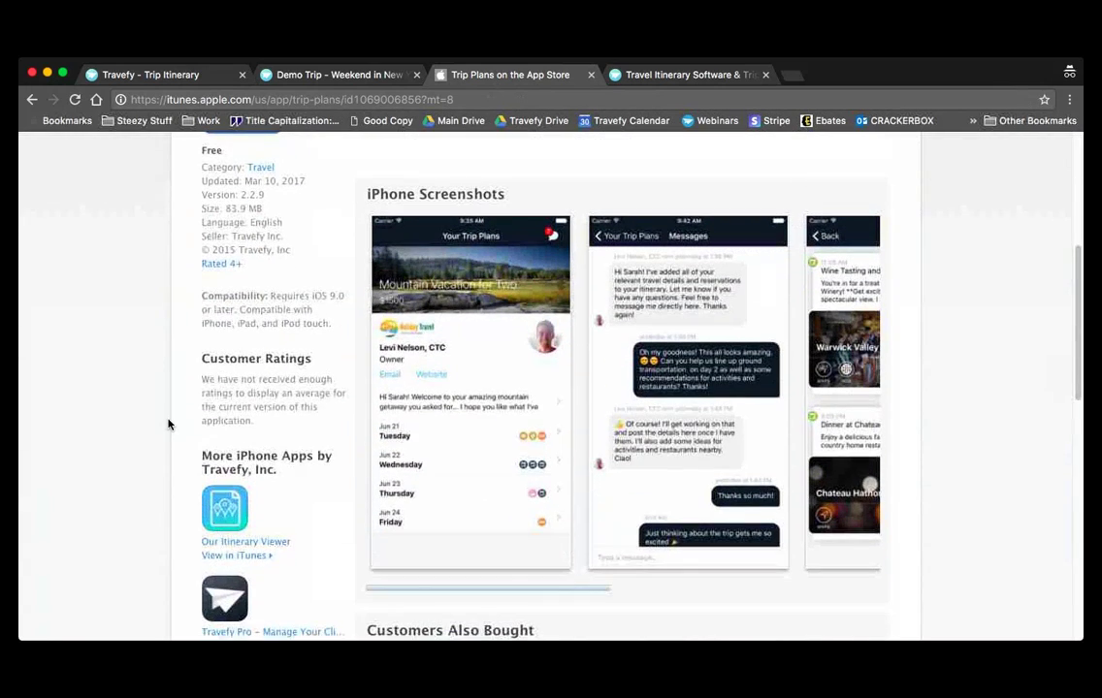
{"action": "key", "text": "super+equal"}
{"action": "key", "text": "super+equal"}
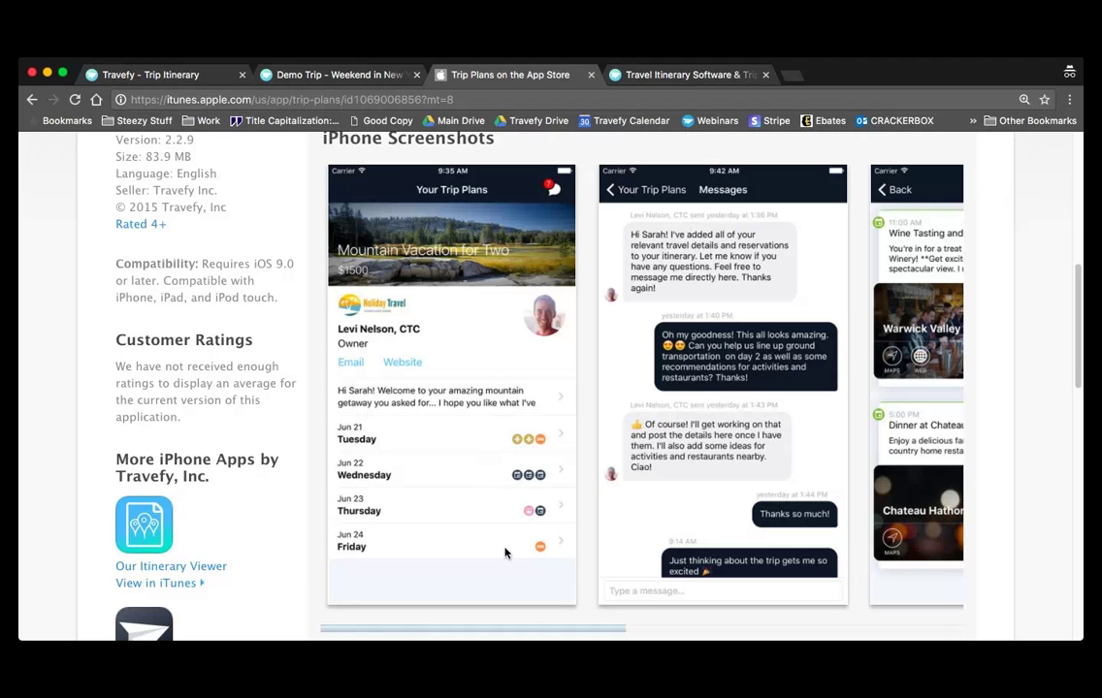
{"action": "scroll", "coordinate": [514, 538], "scroll_direction": "right", "scroll_amount": 5}
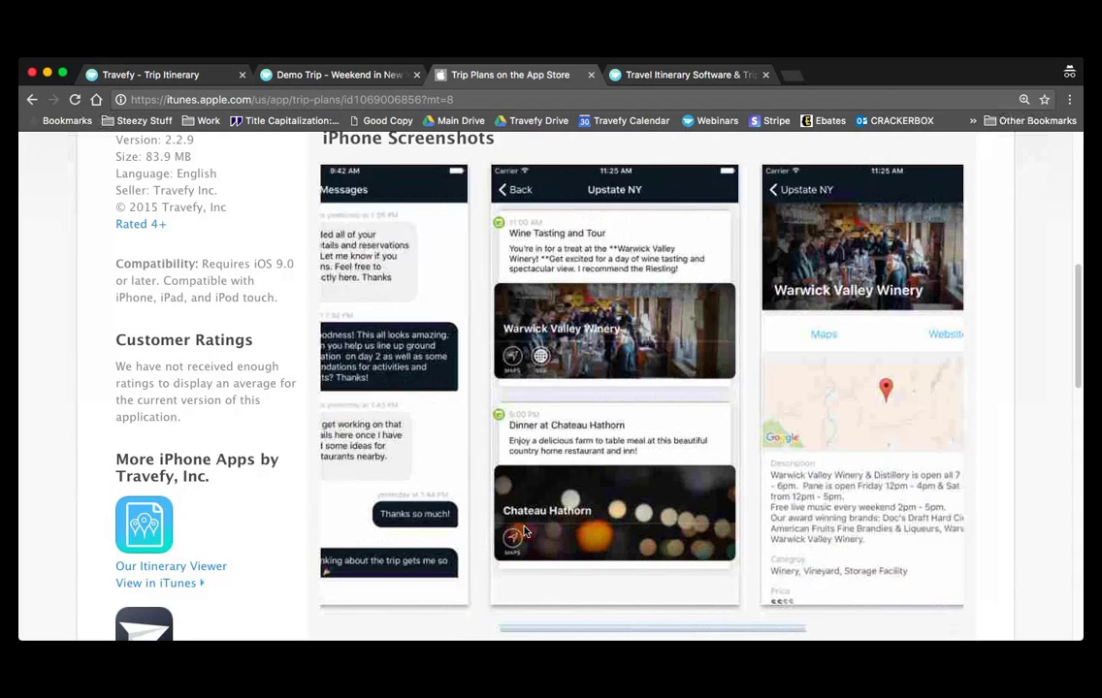
{"action": "scroll", "coordinate": [524, 531], "scroll_direction": "right", "scroll_amount": 3}
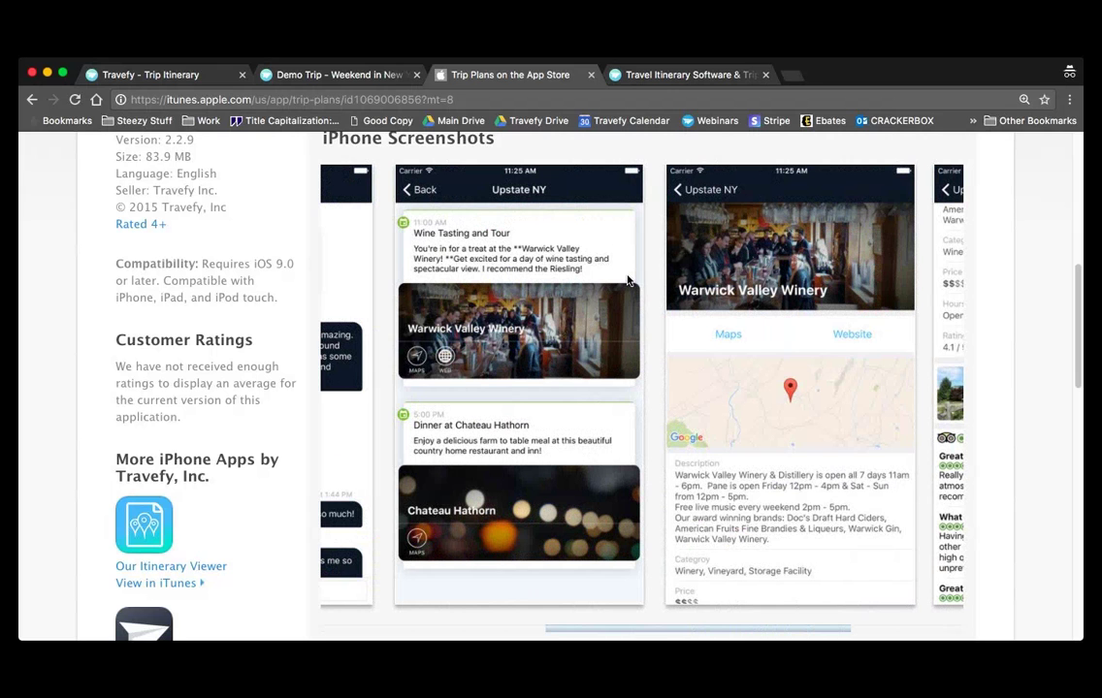
{"action": "scroll", "coordinate": [627, 280], "scroll_direction": "left", "scroll_amount": 5}
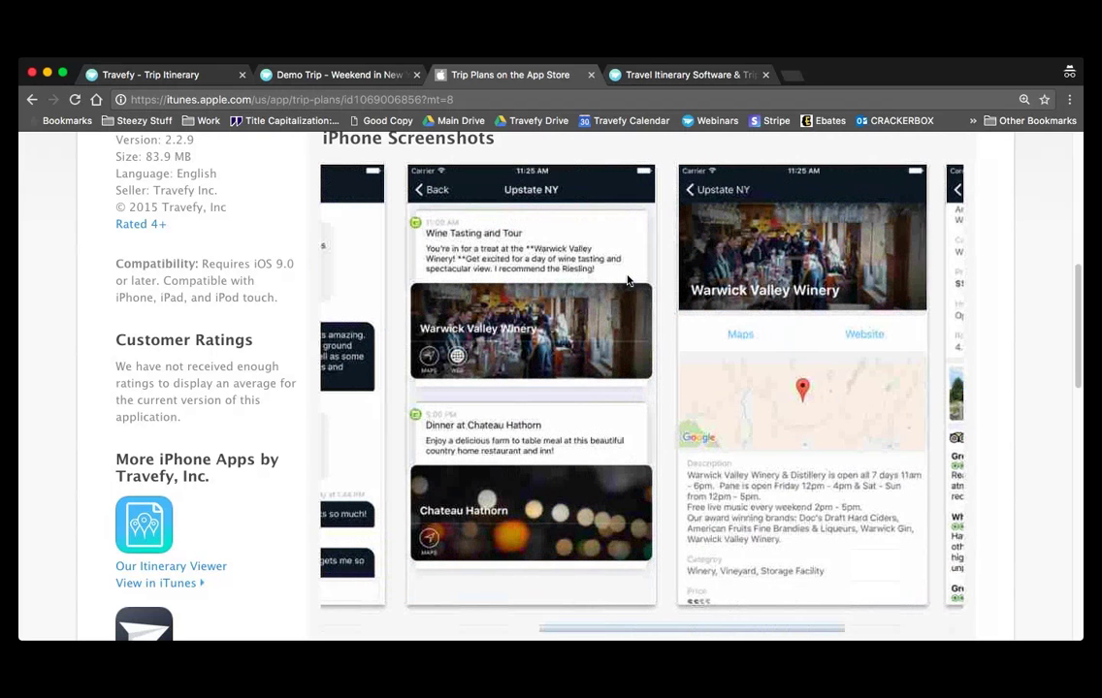
{"action": "scroll", "coordinate": [630, 371], "scroll_direction": "left", "scroll_amount": 7}
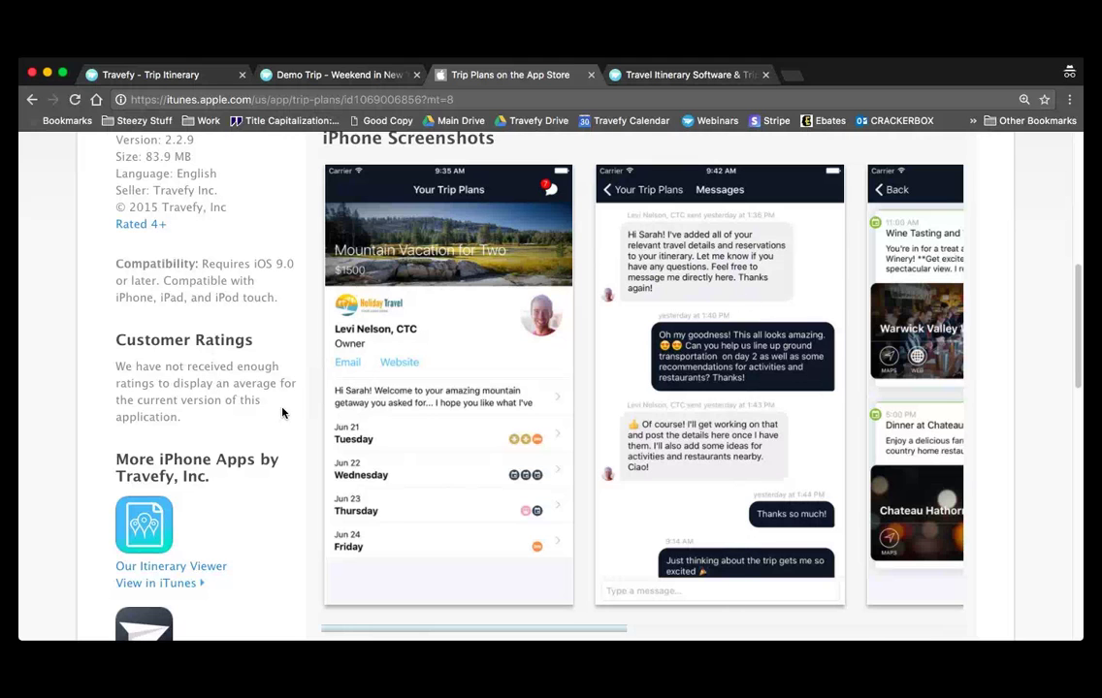
{"action": "scroll", "coordinate": [271, 426], "scroll_direction": "down", "scroll_amount": 3}
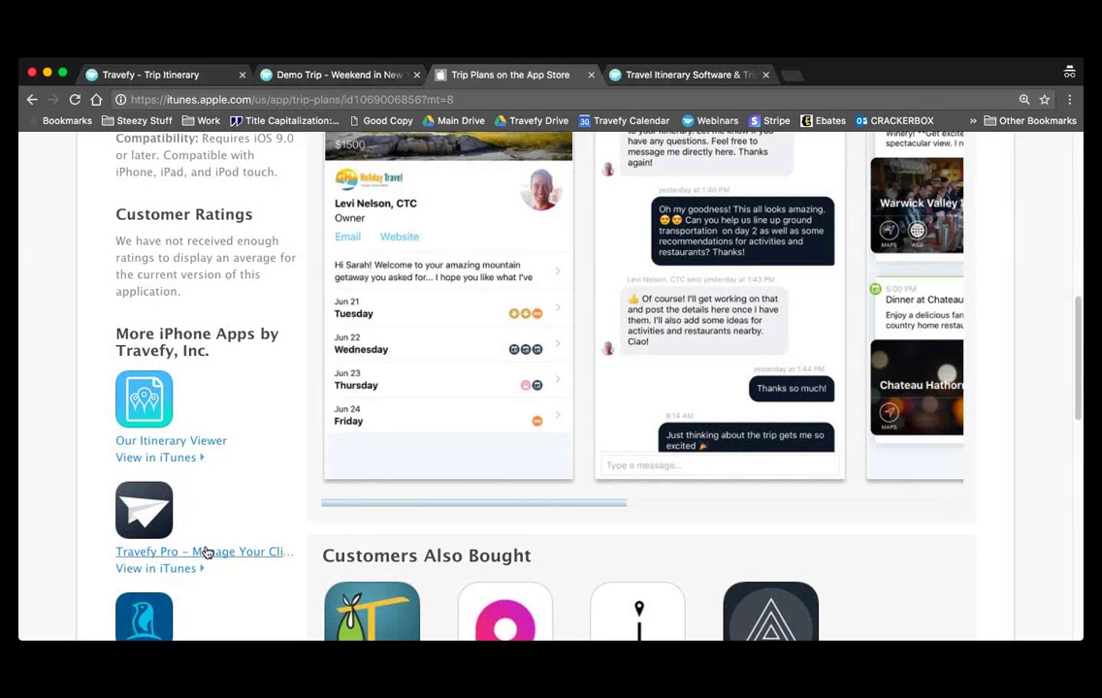
{"action": "left_click", "coordinate": [206, 552]}
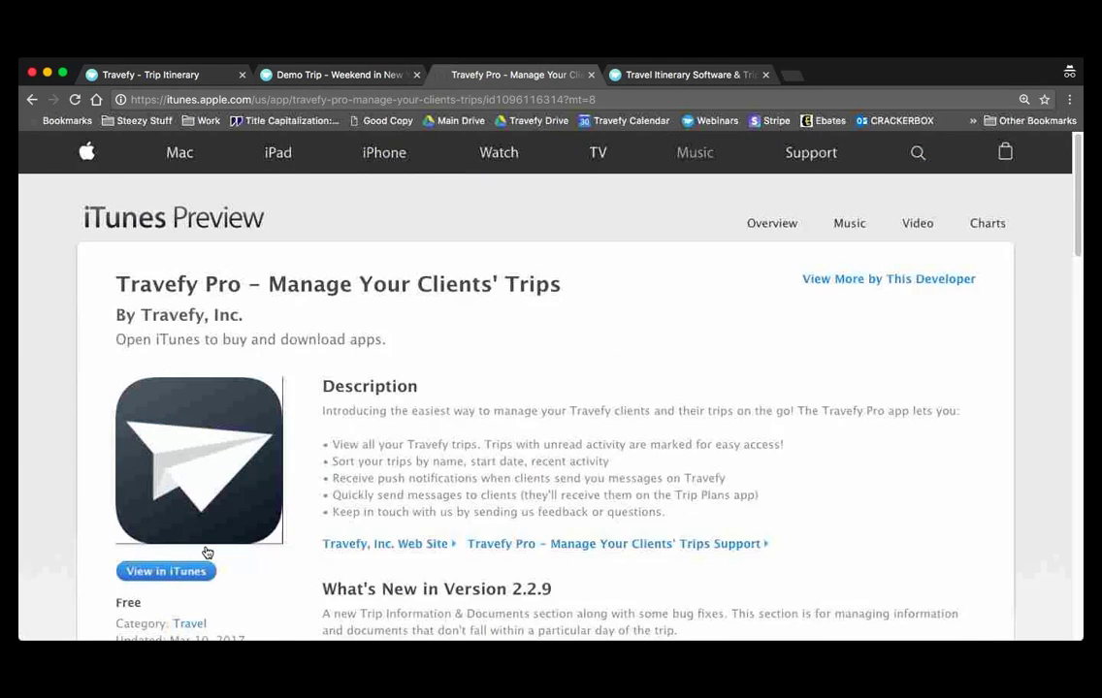
- Scroll the Travefy Pro listing, then in the Demo Trip close the send dialog and show Discussion
{"action": "scroll", "coordinate": [335, 589], "scroll_direction": "down", "scroll_amount": 5}
{"action": "scroll", "coordinate": [335, 589], "scroll_direction": "down", "scroll_amount": 6}
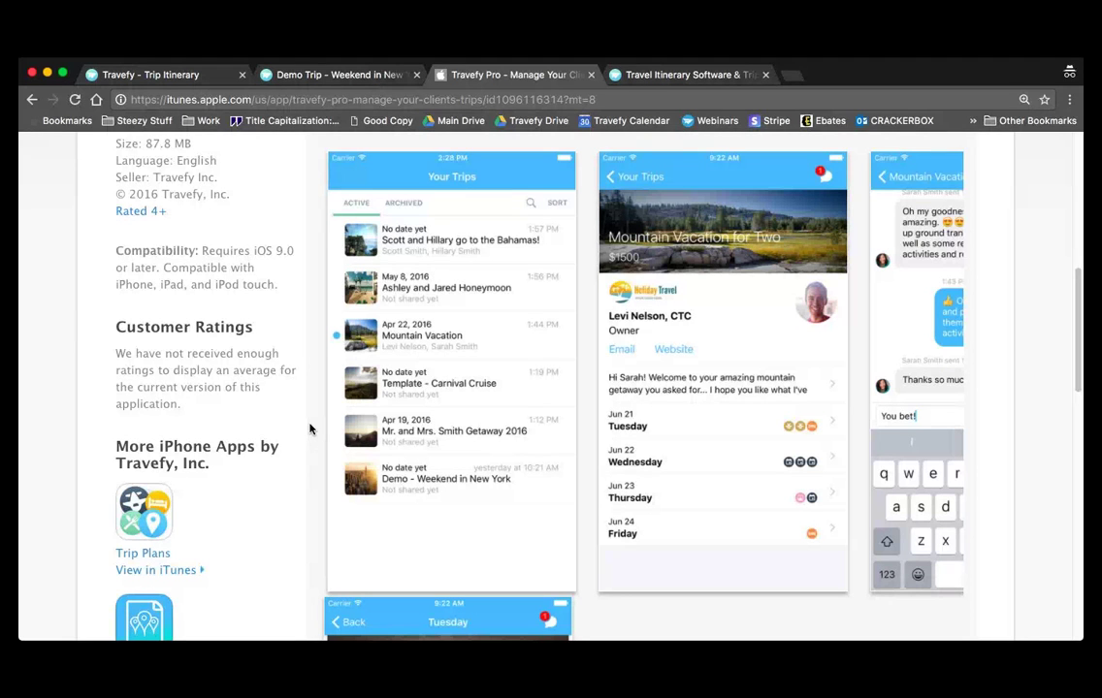
{"action": "left_click", "coordinate": [221, 81]}
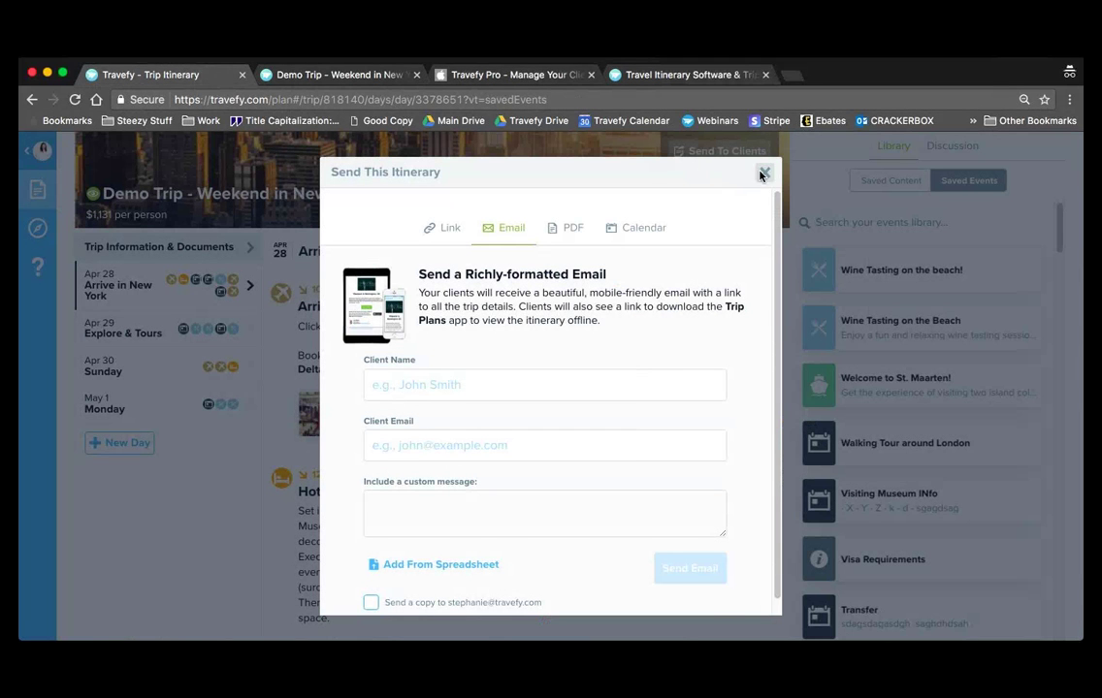
{"action": "left_click", "coordinate": [763, 173]}
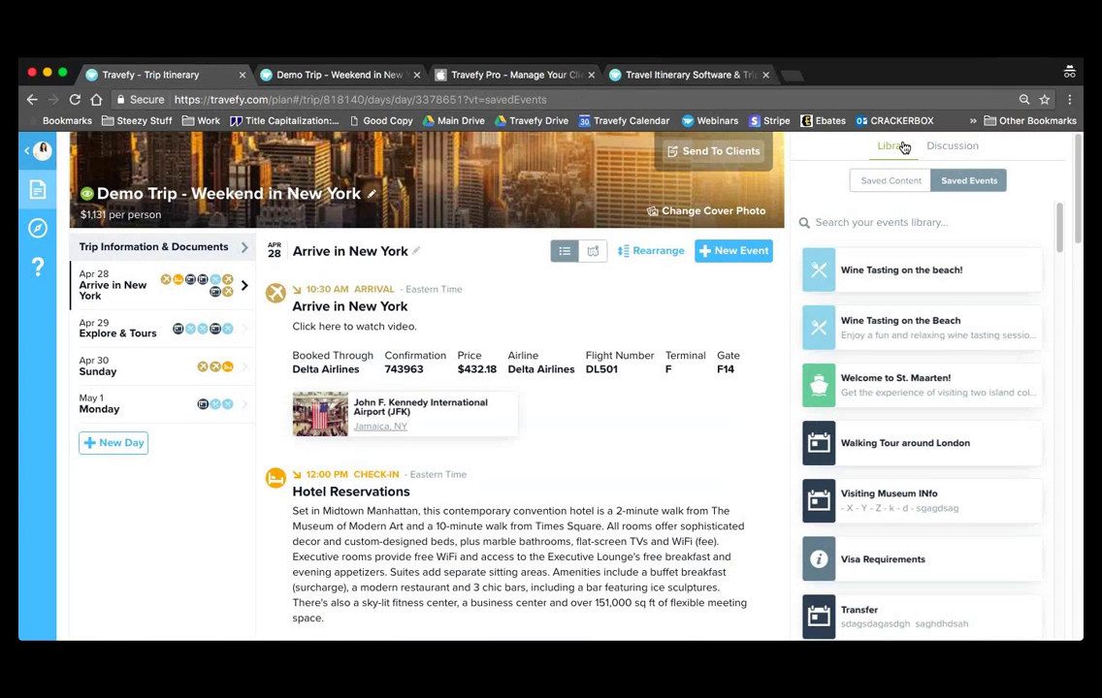
{"action": "left_click", "coordinate": [946, 146]}
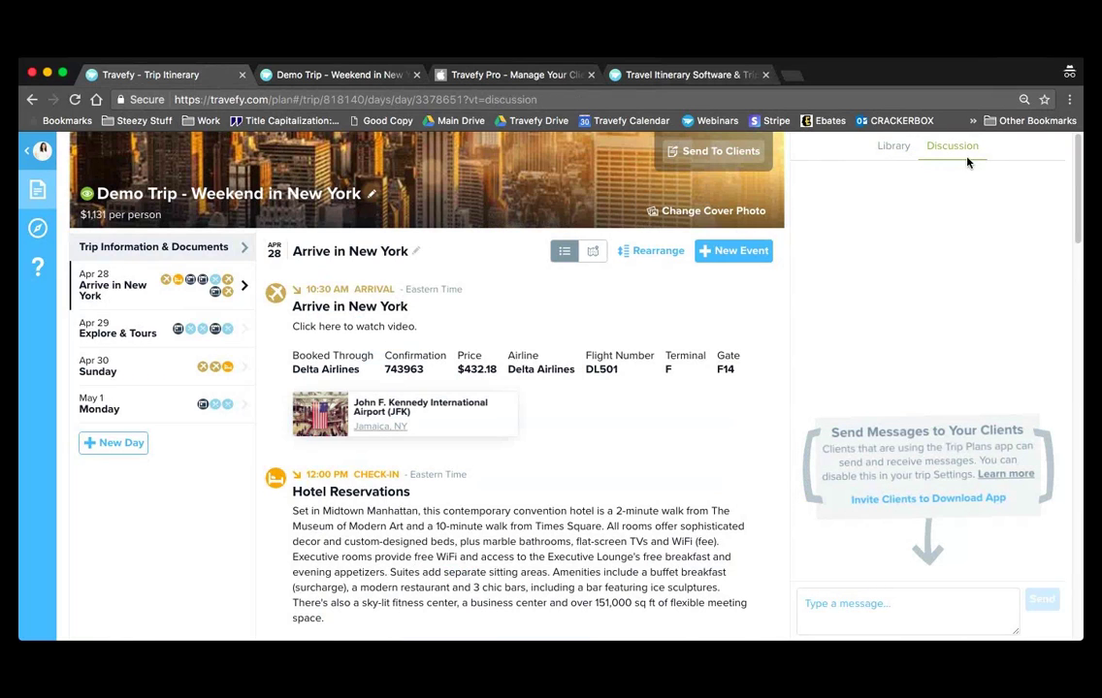
- Put the cursor in the Discussion panel's client message box, then reopen the trip details
{"action": "left_click", "coordinate": [878, 606]}
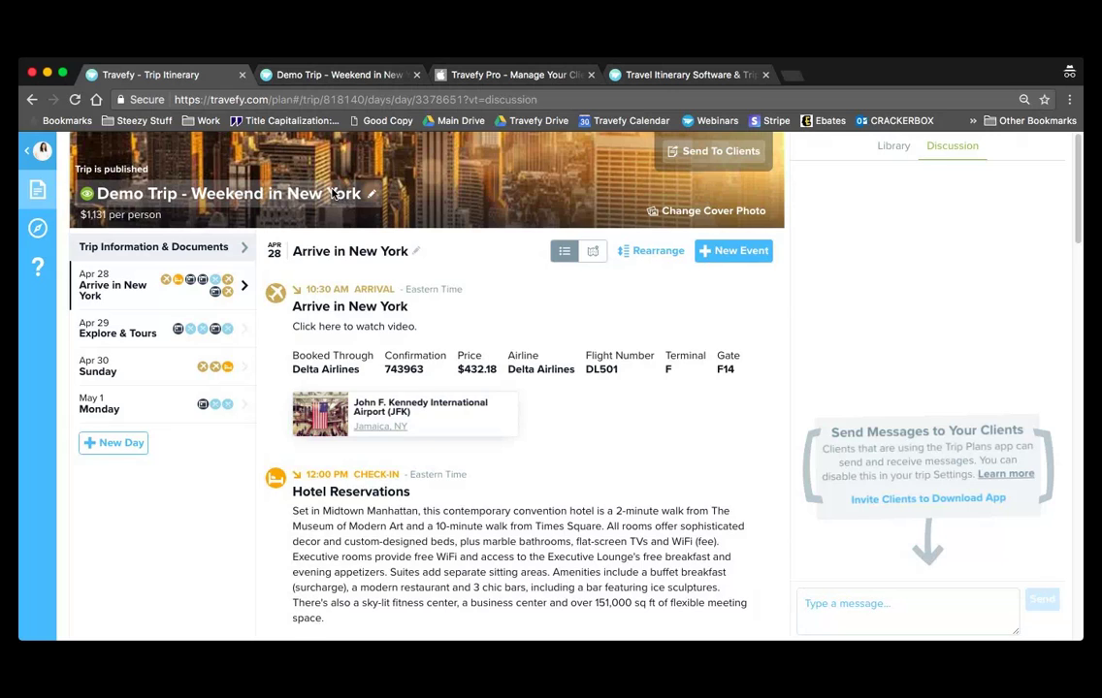
{"action": "left_click", "coordinate": [331, 193]}
- Set Messaging in Trip Plans App to Disabled and save the trip details
{"action": "scroll", "coordinate": [453, 290], "scroll_direction": "down", "scroll_amount": 3}
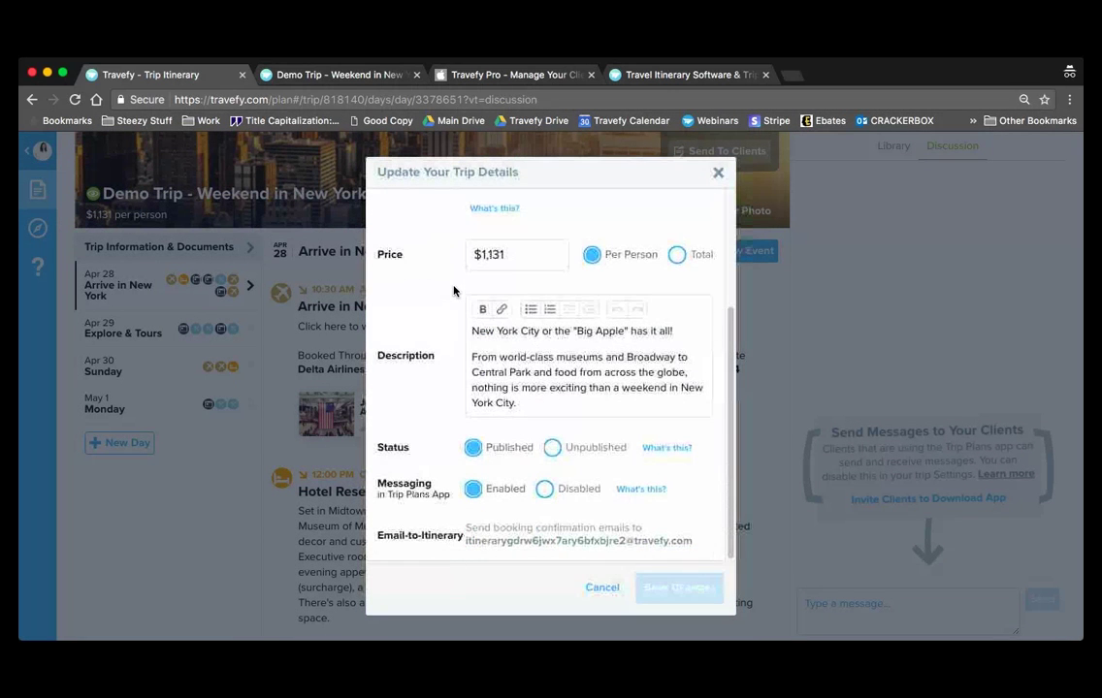
{"action": "left_click", "coordinate": [545, 490]}
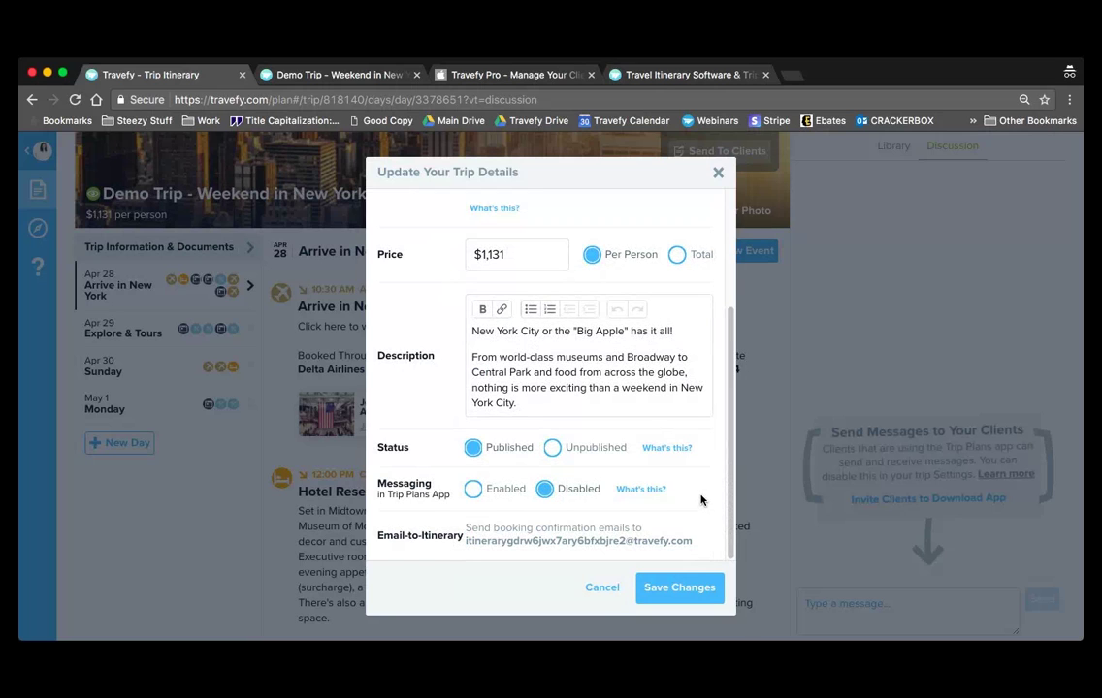
{"action": "left_click", "coordinate": [602, 590]}
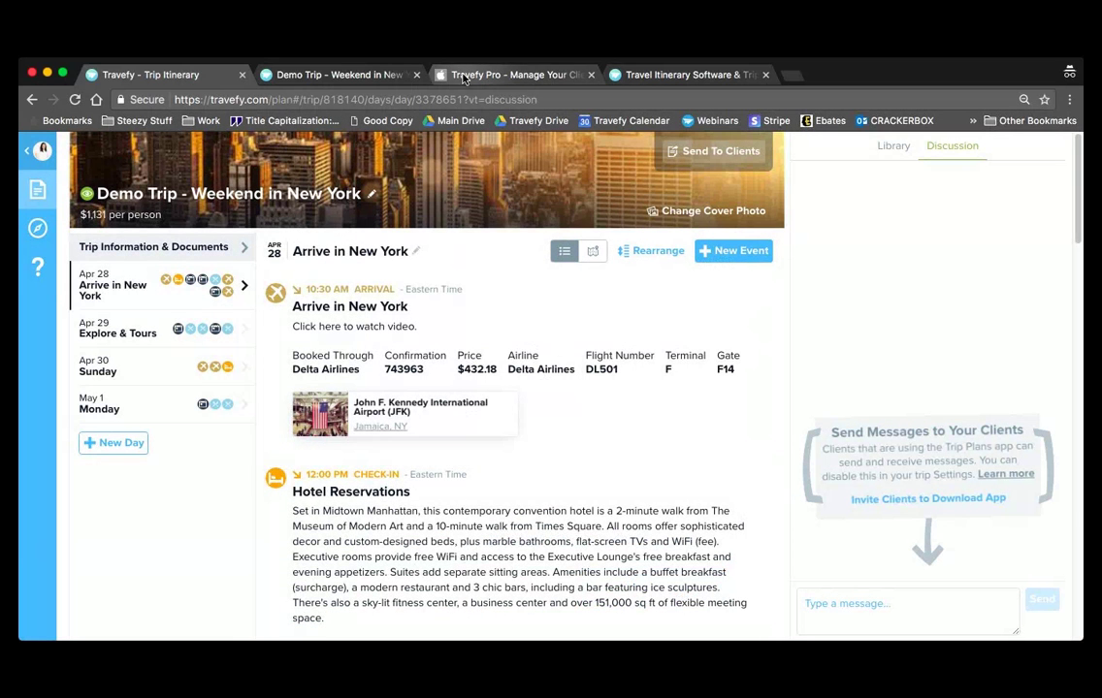
- Generate an Expanded-layout PDF of the itinerary through Send To Clients and download it
{"action": "left_click", "coordinate": [734, 158]}
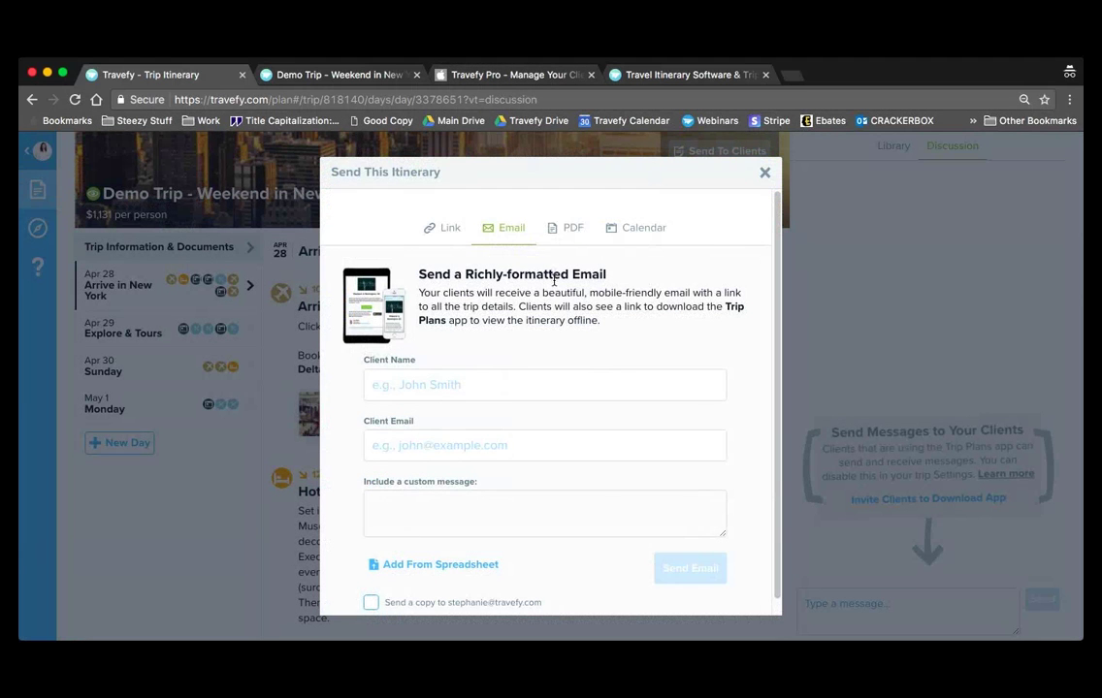
{"action": "left_click", "coordinate": [570, 231]}
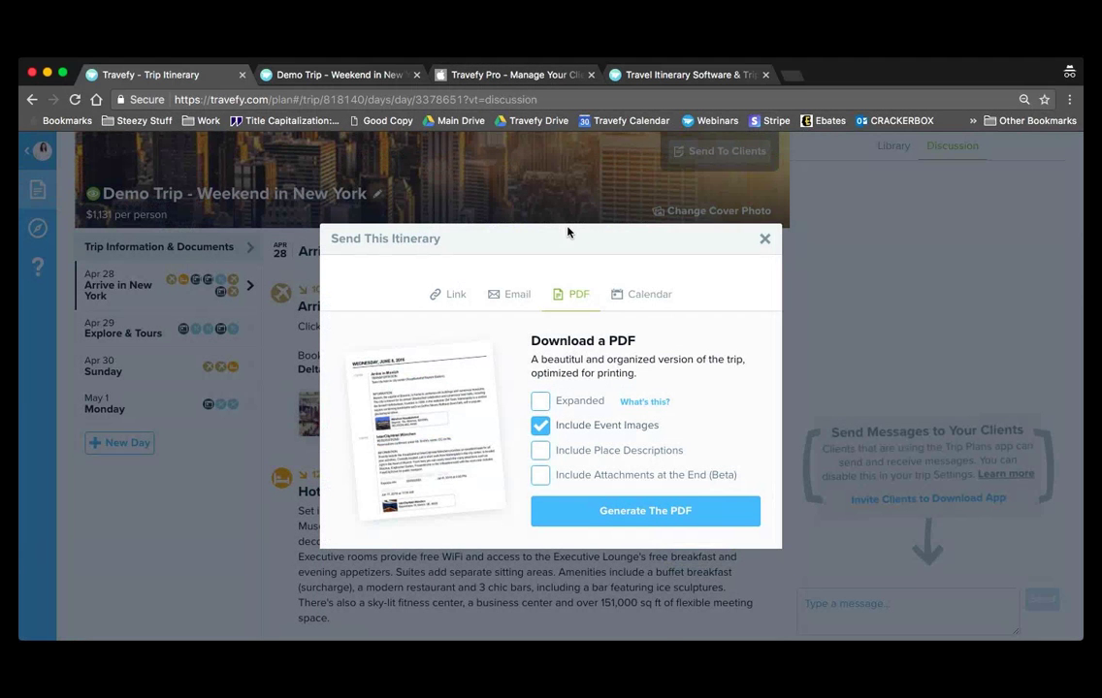
{"action": "left_click", "coordinate": [542, 402]}
{"action": "left_click", "coordinate": [631, 519]}
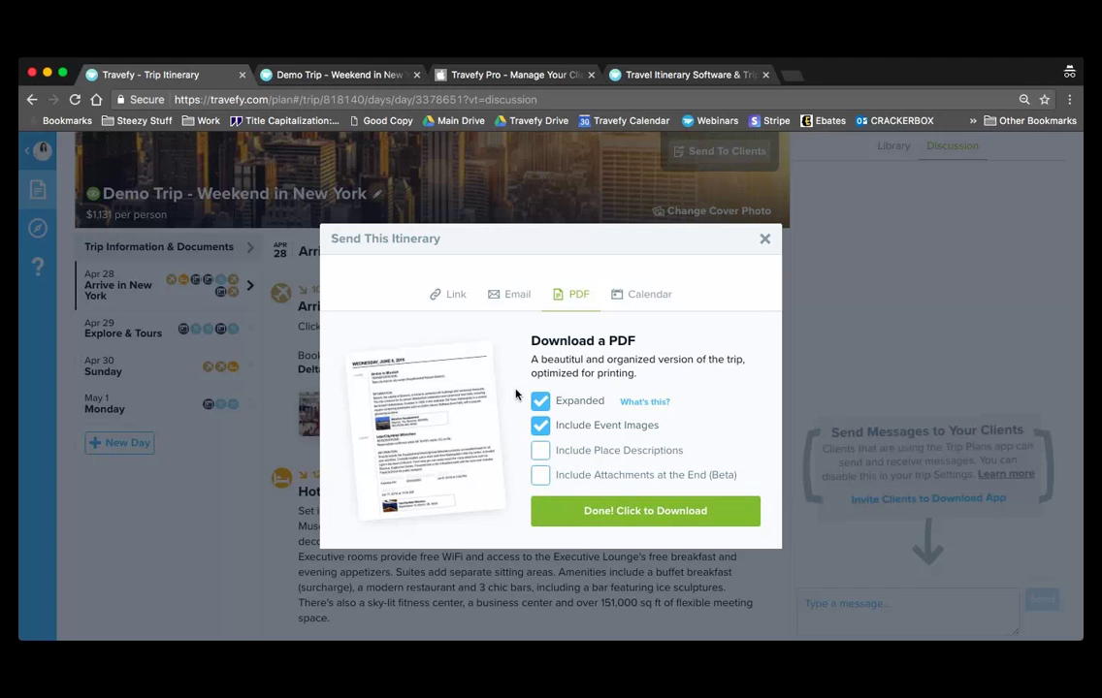
{"action": "left_click", "coordinate": [625, 514]}
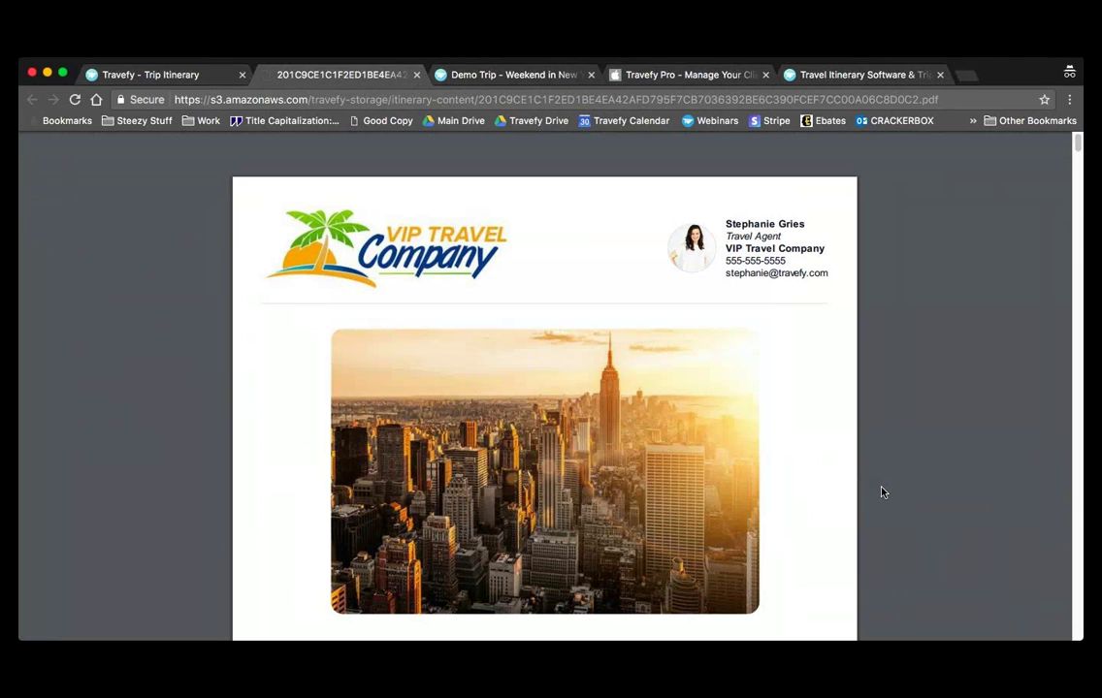
- Scroll through the 14-page Weekend in New York PDF, then return to the Travefy itinerary tab
{"action": "scroll", "coordinate": [882, 493], "scroll_direction": "down", "scroll_amount": 2}
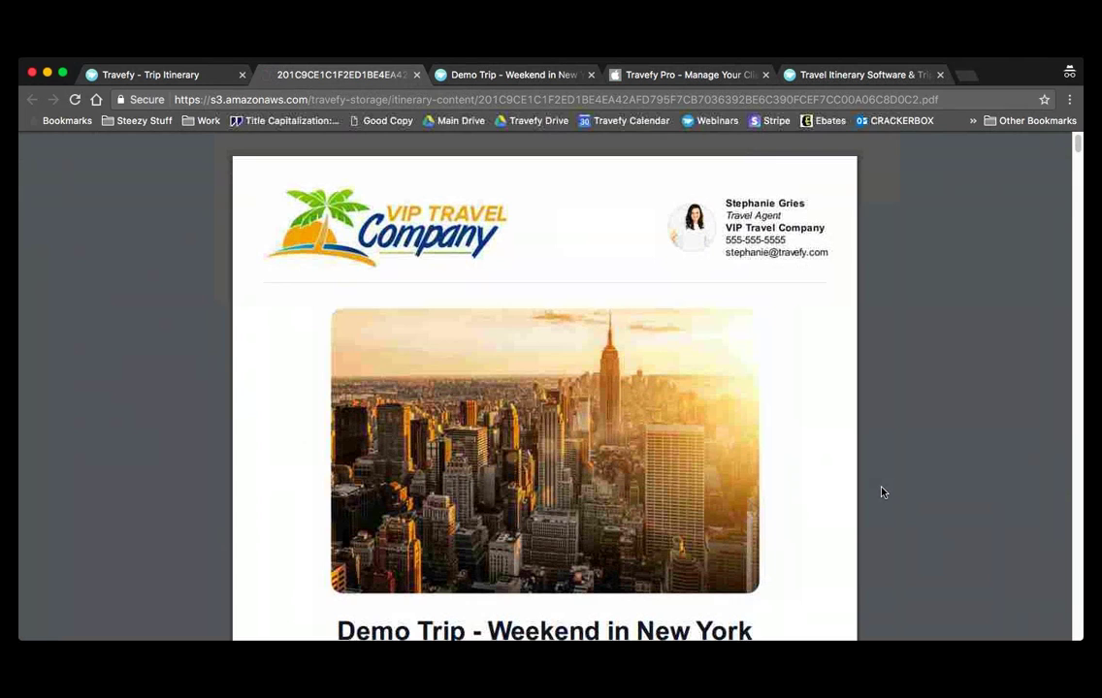
{"action": "scroll", "coordinate": [882, 493], "scroll_direction": "down", "scroll_amount": 1}
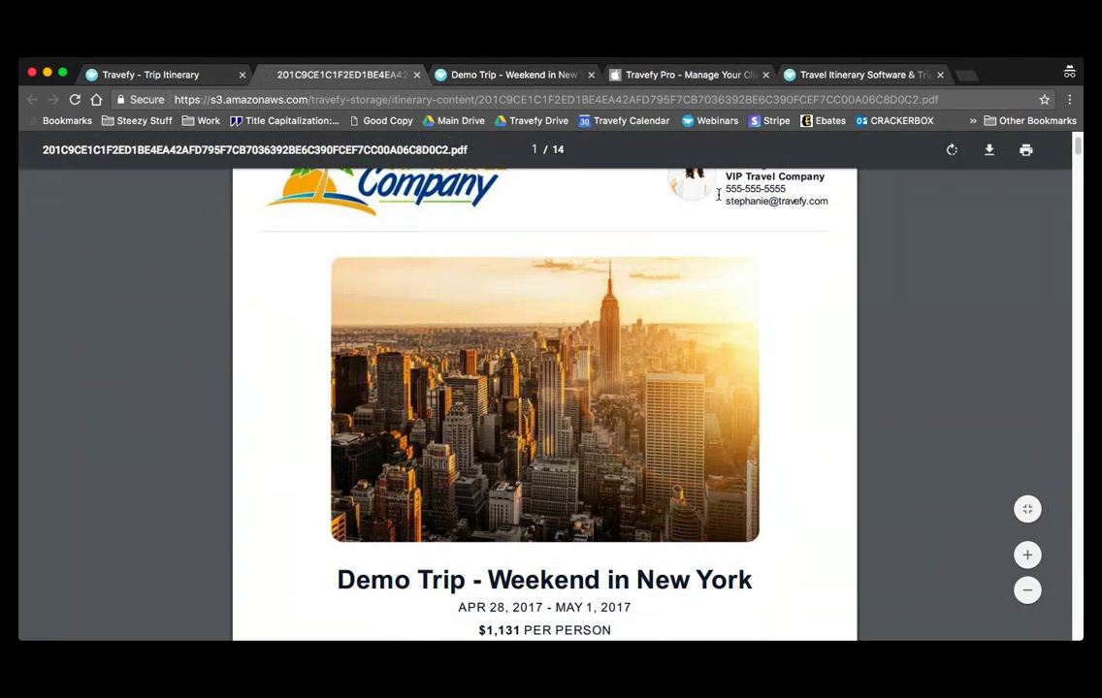
{"action": "scroll", "coordinate": [718, 194], "scroll_direction": "up", "scroll_amount": 1}
{"action": "scroll", "coordinate": [729, 233], "scroll_direction": "down", "scroll_amount": 6}
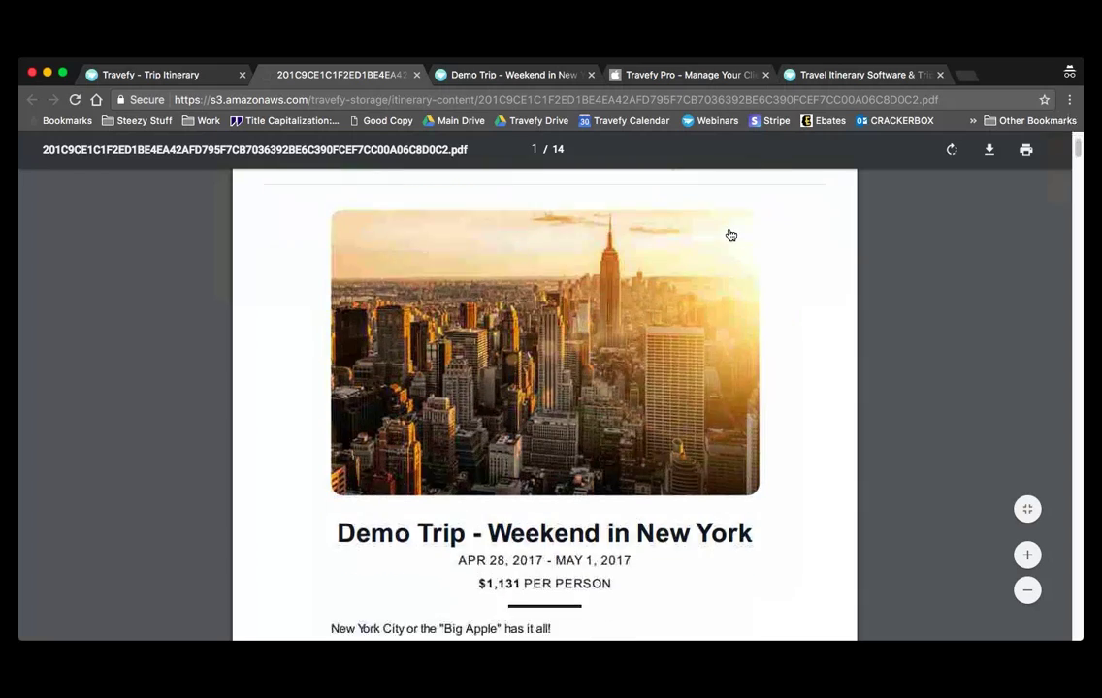
{"action": "scroll", "coordinate": [730, 231], "scroll_direction": "down", "scroll_amount": 15}
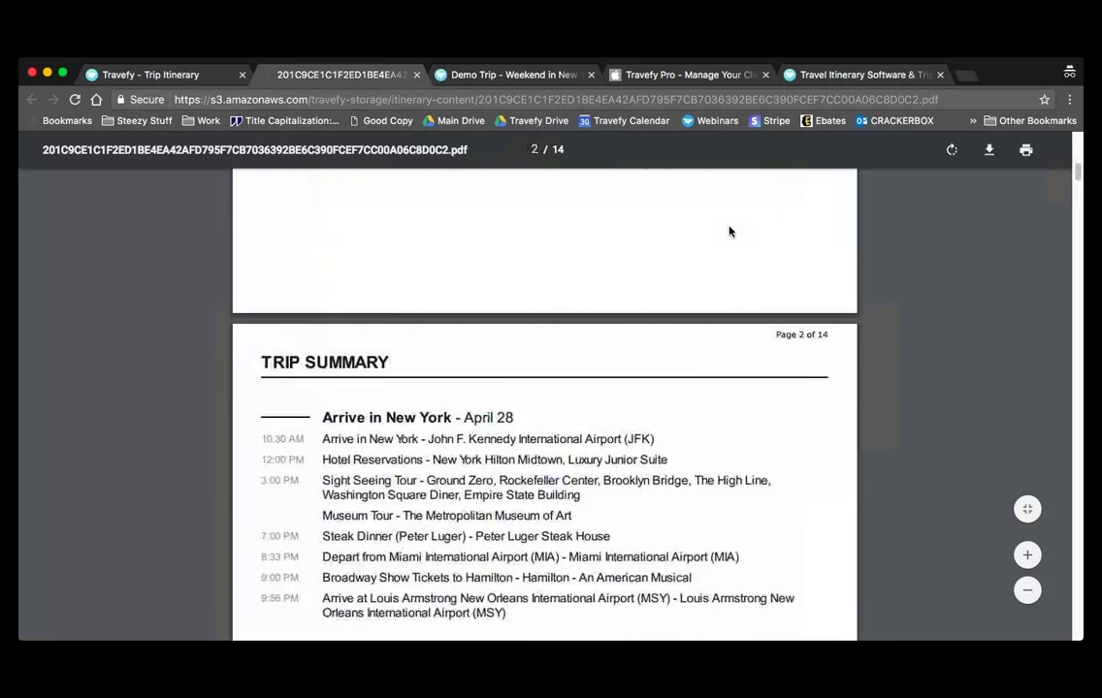
{"action": "scroll", "coordinate": [730, 231], "scroll_direction": "down", "scroll_amount": 4}
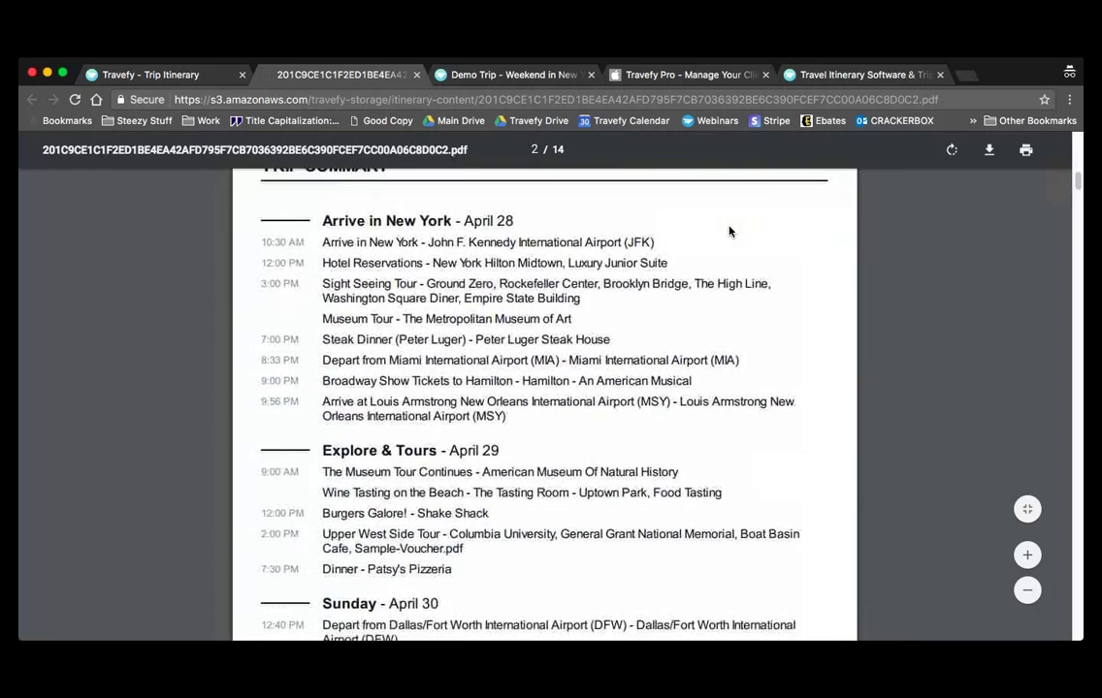
{"action": "scroll", "coordinate": [730, 231], "scroll_direction": "down", "scroll_amount": 6}
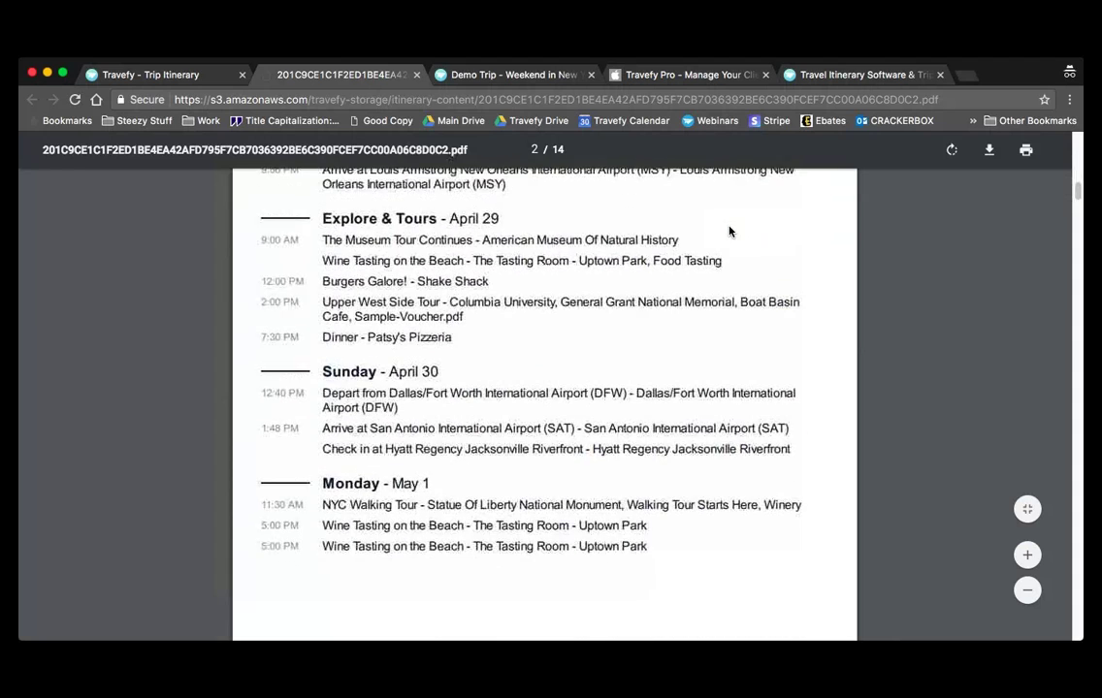
{"action": "scroll", "coordinate": [730, 230], "scroll_direction": "down", "scroll_amount": 12}
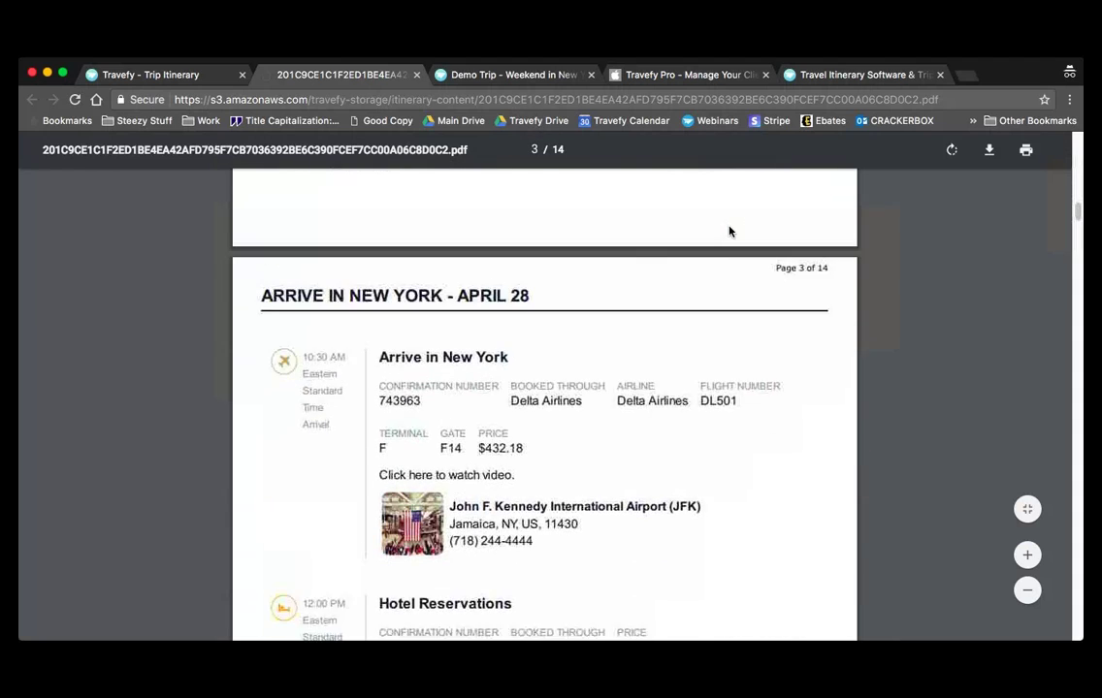
{"action": "scroll", "coordinate": [729, 231], "scroll_direction": "down", "scroll_amount": 2}
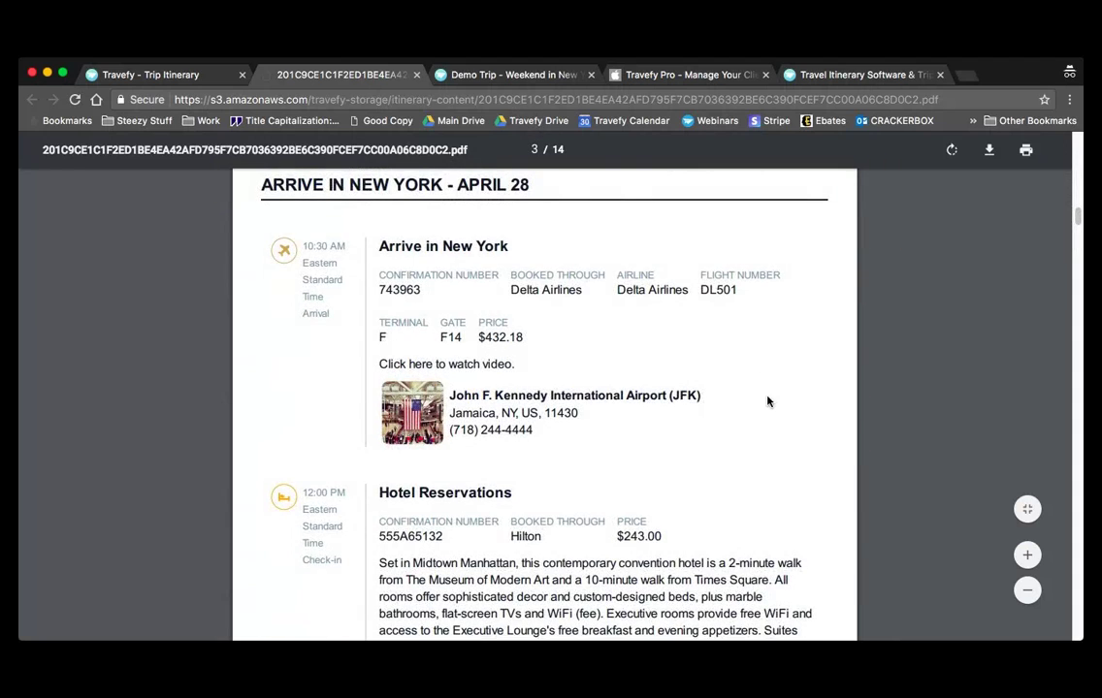
{"action": "scroll", "coordinate": [768, 400], "scroll_direction": "down", "scroll_amount": 1}
{"action": "scroll", "coordinate": [767, 401], "scroll_direction": "down", "scroll_amount": 3}
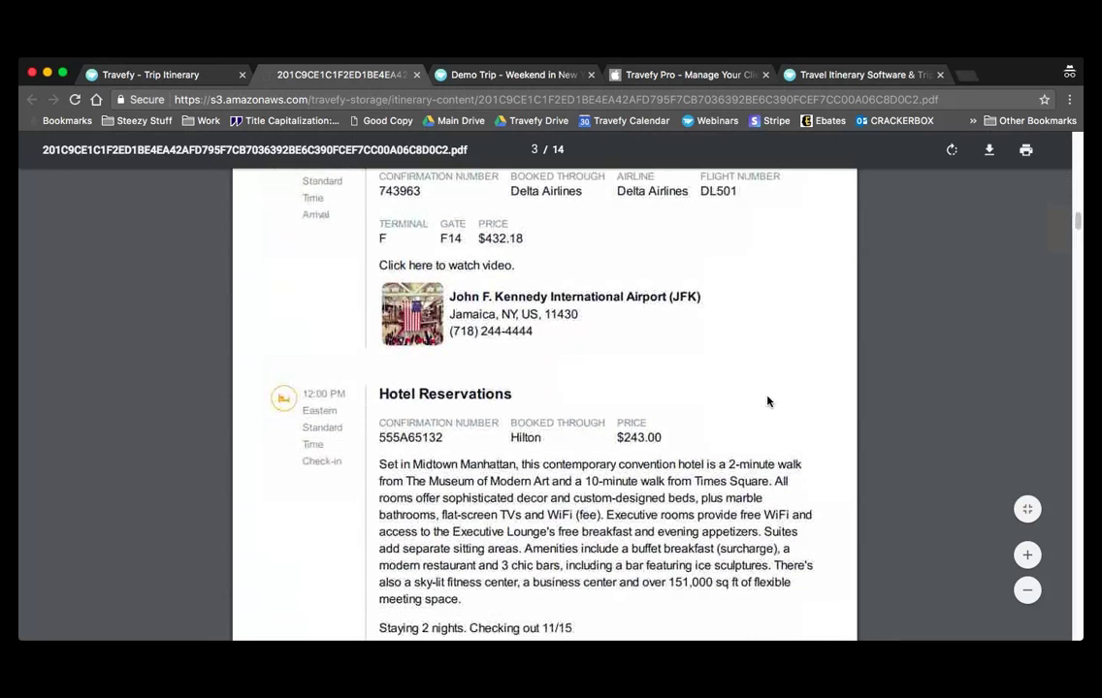
{"action": "scroll", "coordinate": [767, 401], "scroll_direction": "down", "scroll_amount": 5}
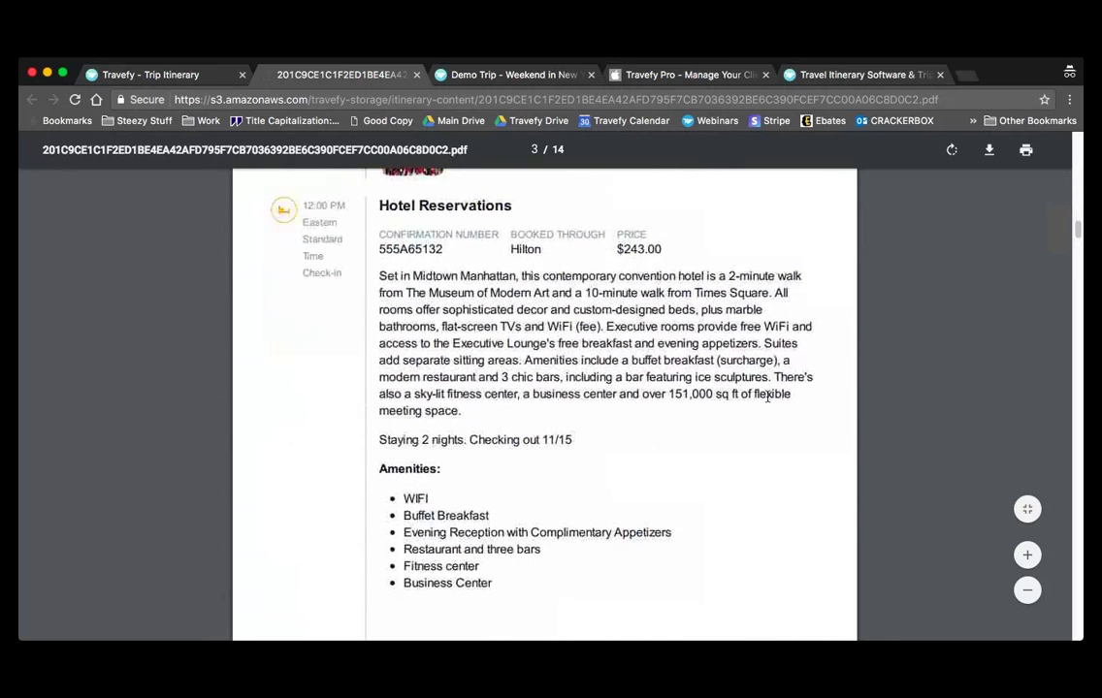
{"action": "scroll", "coordinate": [767, 401], "scroll_direction": "down", "scroll_amount": 7}
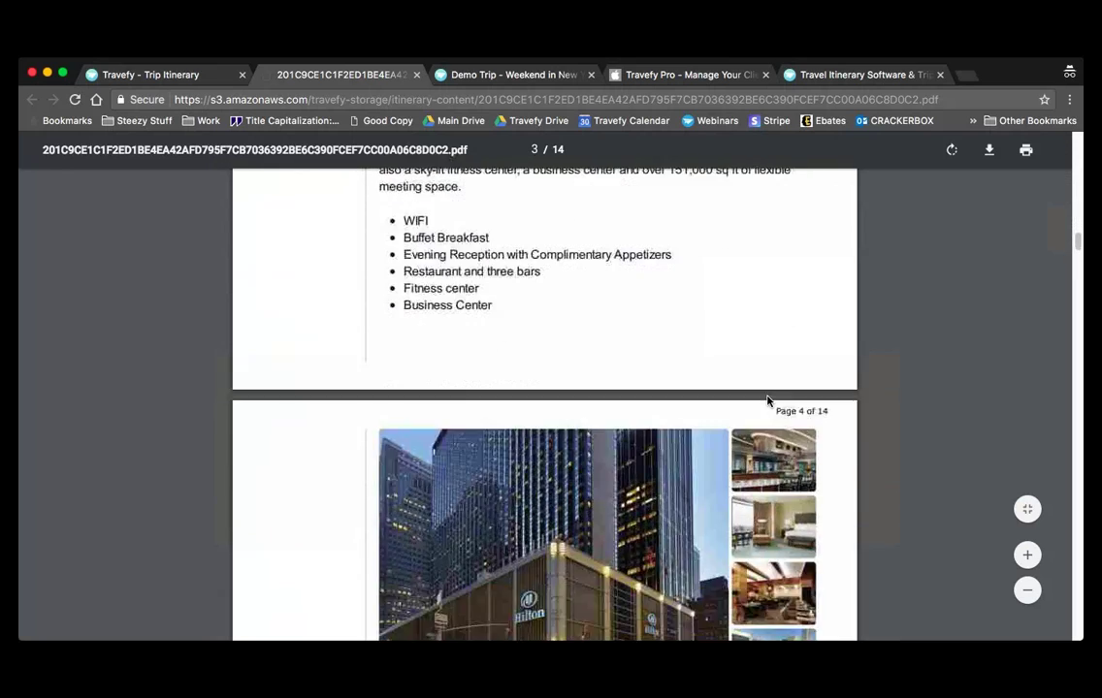
{"action": "scroll", "coordinate": [767, 401], "scroll_direction": "down", "scroll_amount": 6}
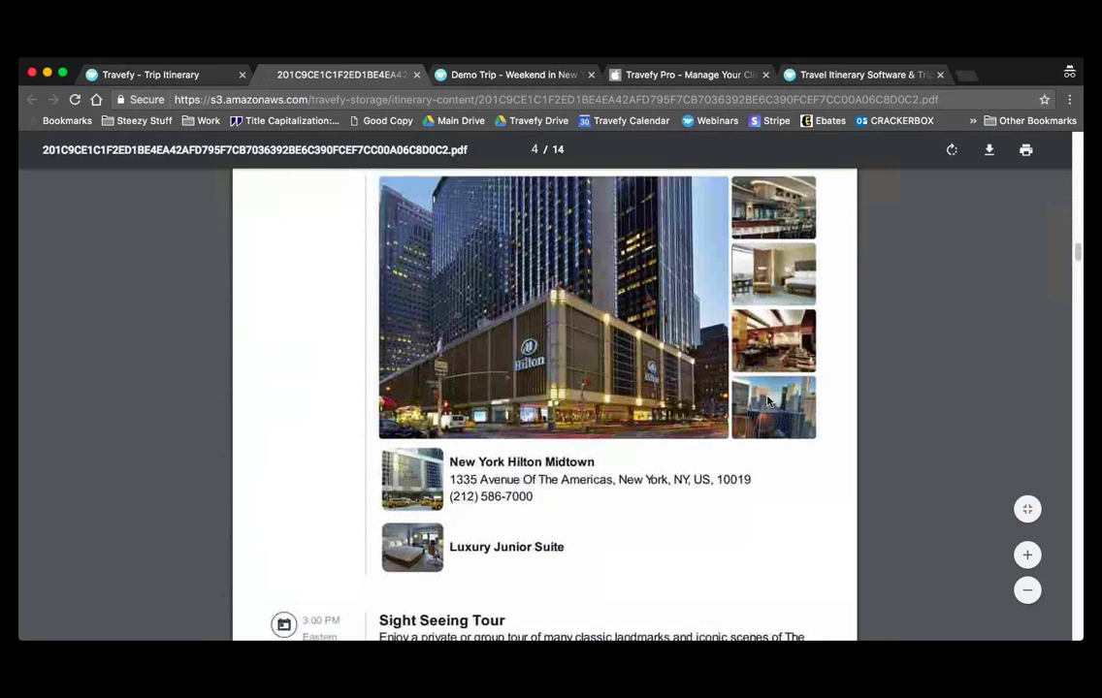
{"action": "scroll", "coordinate": [767, 401], "scroll_direction": "down", "scroll_amount": 8}
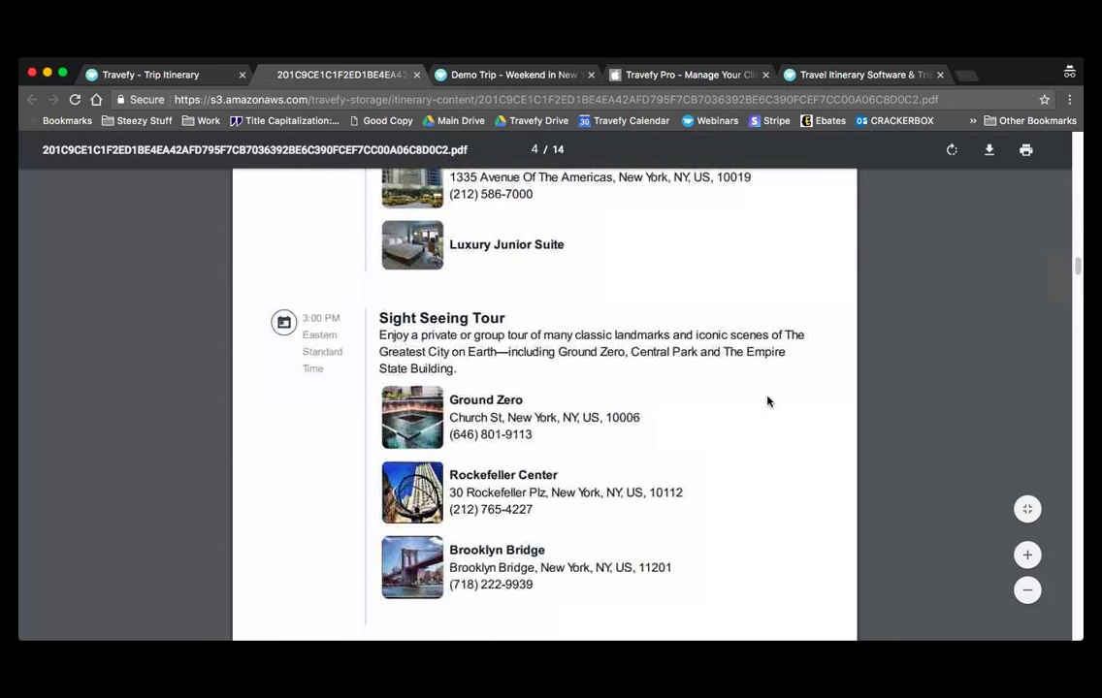
{"action": "scroll", "coordinate": [767, 400], "scroll_direction": "down", "scroll_amount": 7}
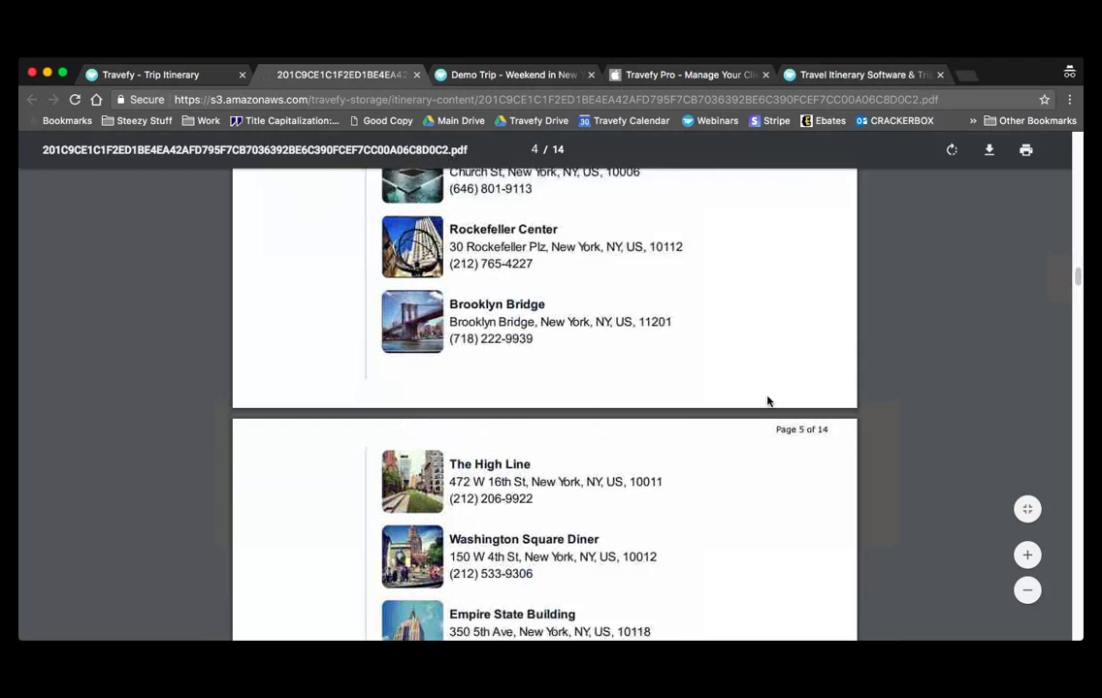
{"action": "scroll", "coordinate": [767, 400], "scroll_direction": "down", "scroll_amount": 8}
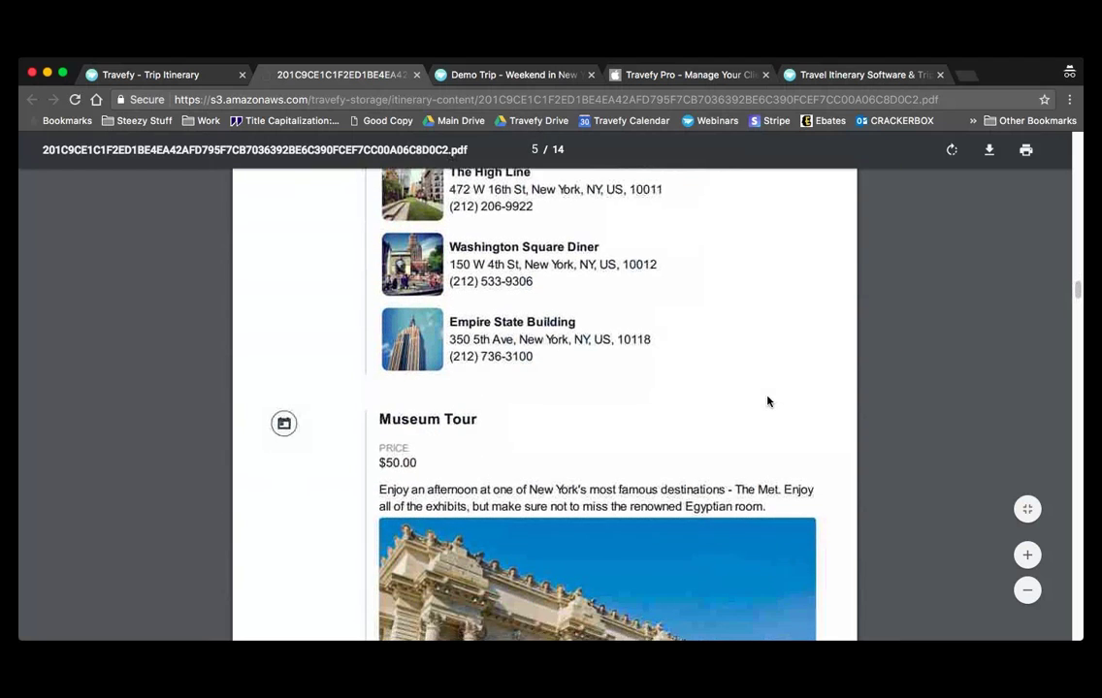
{"action": "scroll", "coordinate": [768, 400], "scroll_direction": "down", "scroll_amount": 5}
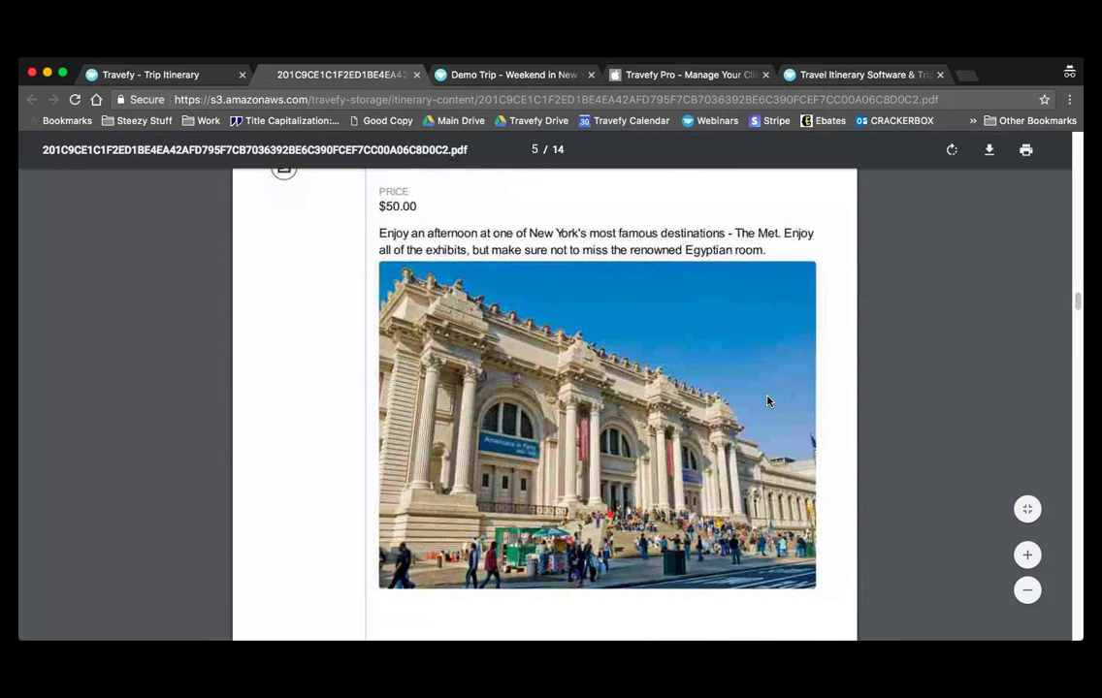
{"action": "scroll", "coordinate": [767, 401], "scroll_direction": "down", "scroll_amount": 11}
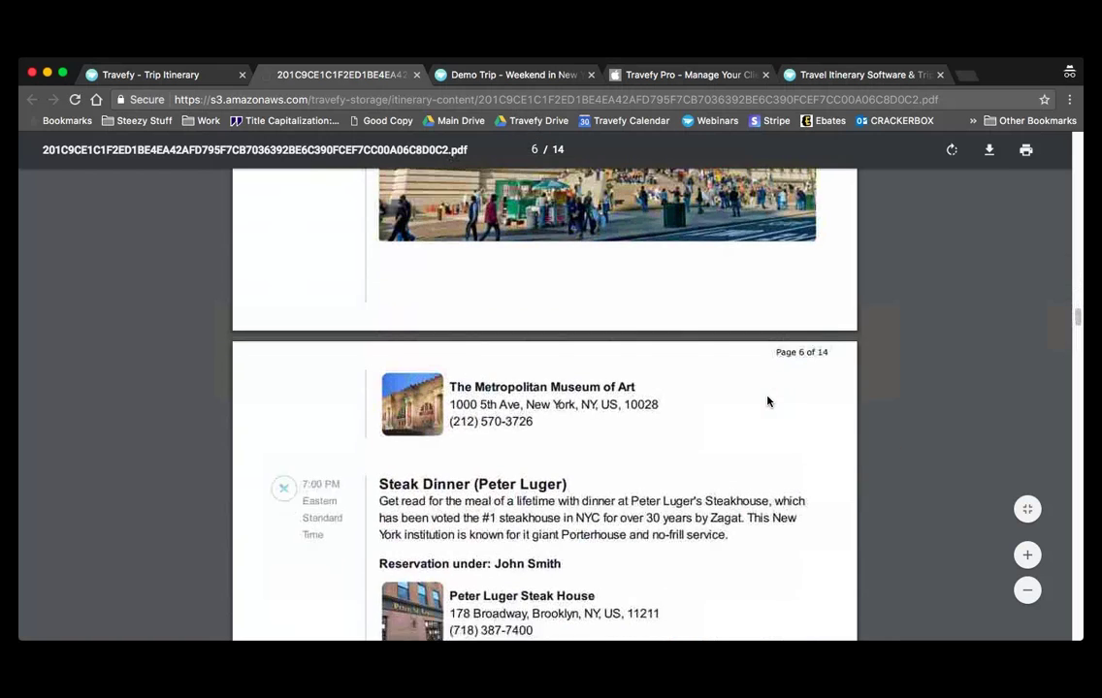
{"action": "scroll", "coordinate": [767, 401], "scroll_direction": "down", "scroll_amount": 1}
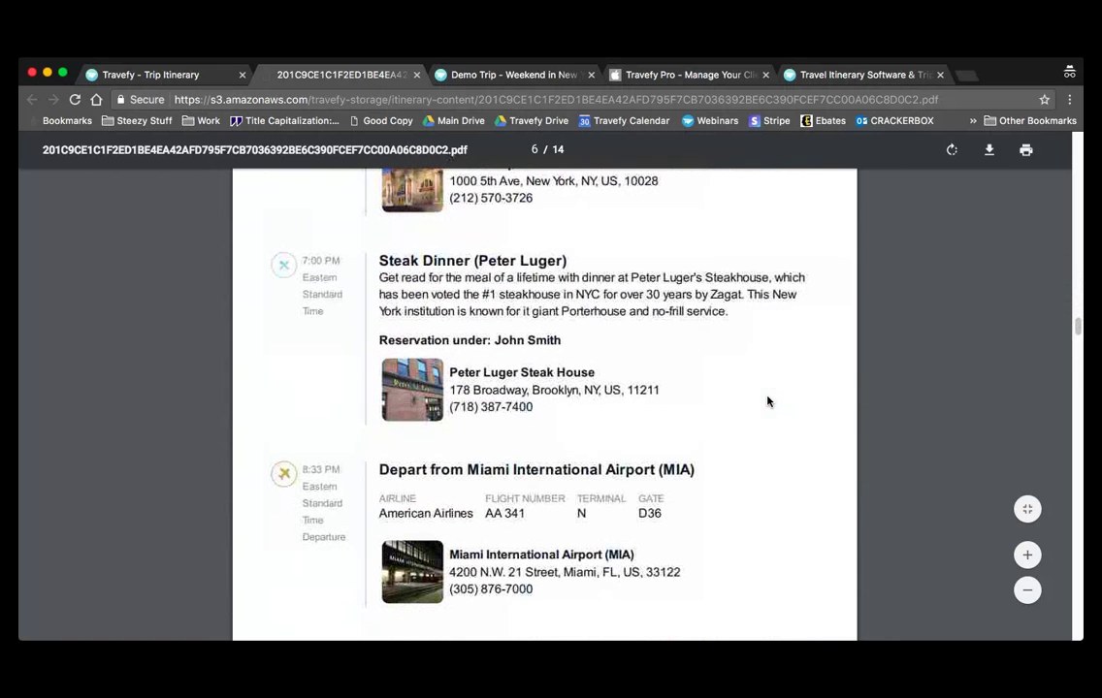
{"action": "left_click", "coordinate": [228, 78]}
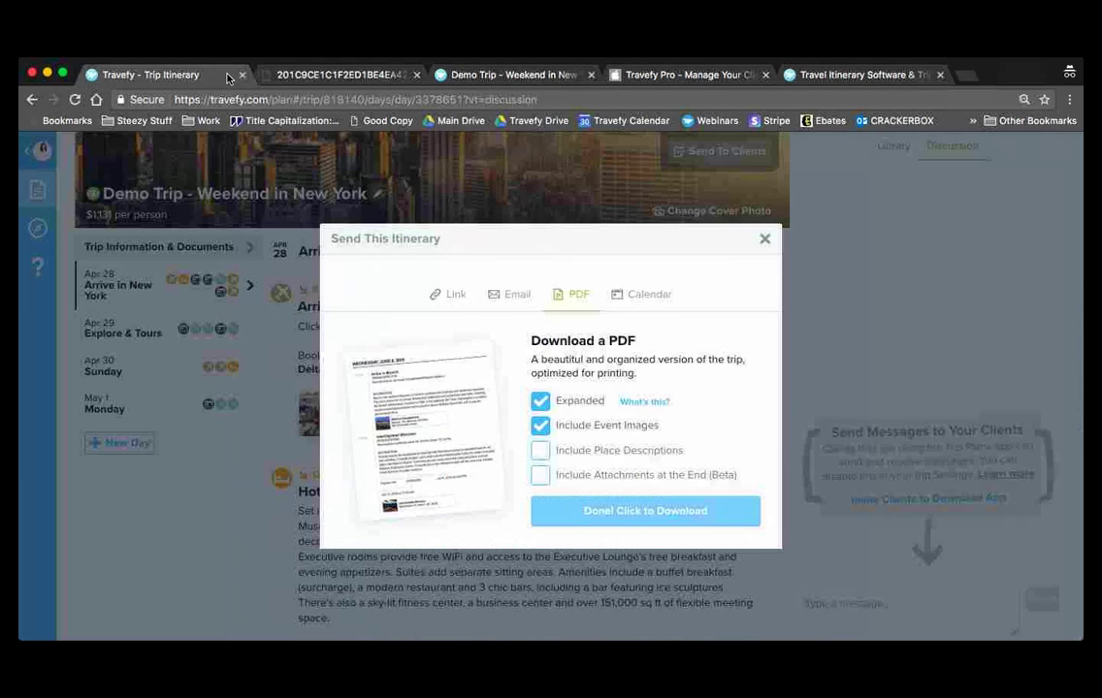
- Open the Weekend in New York summary from All Trips, then switch to the Travefy product tab
{"action": "left_click", "coordinate": [764, 239]}
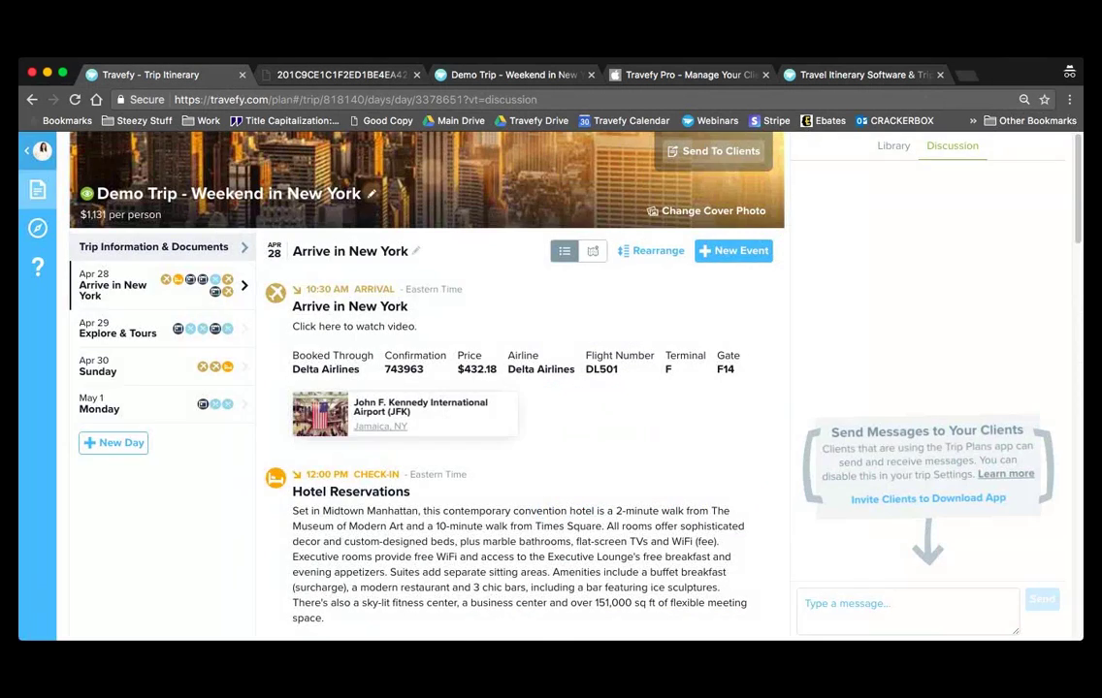
{"action": "left_click", "coordinate": [40, 153]}
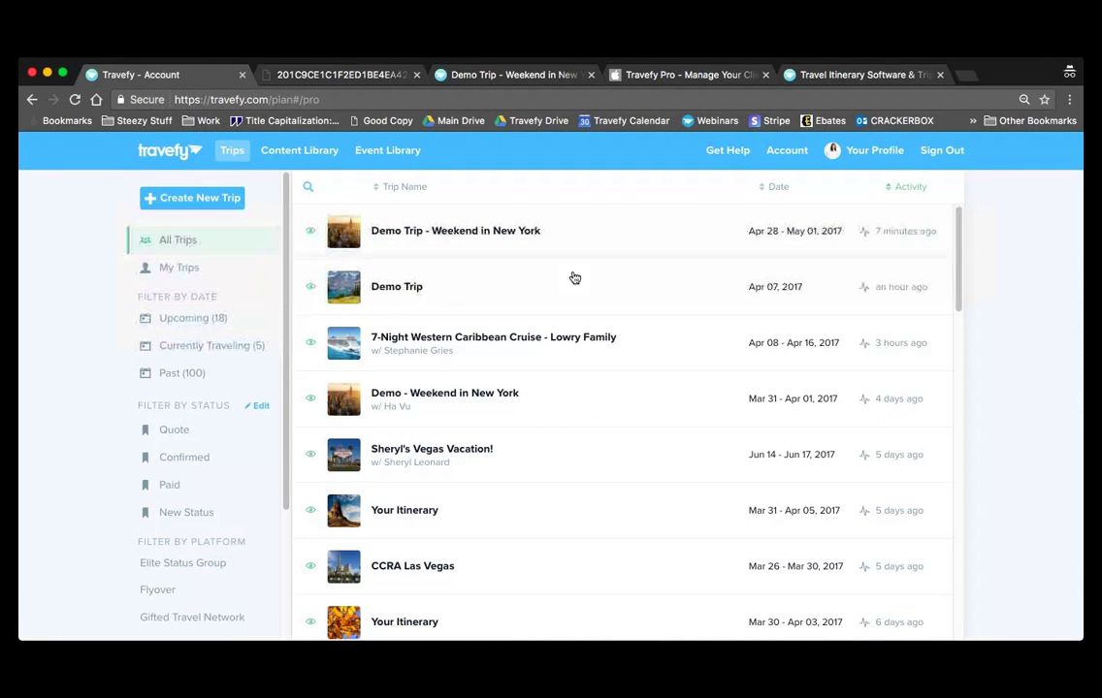
{"action": "left_click", "coordinate": [581, 239]}
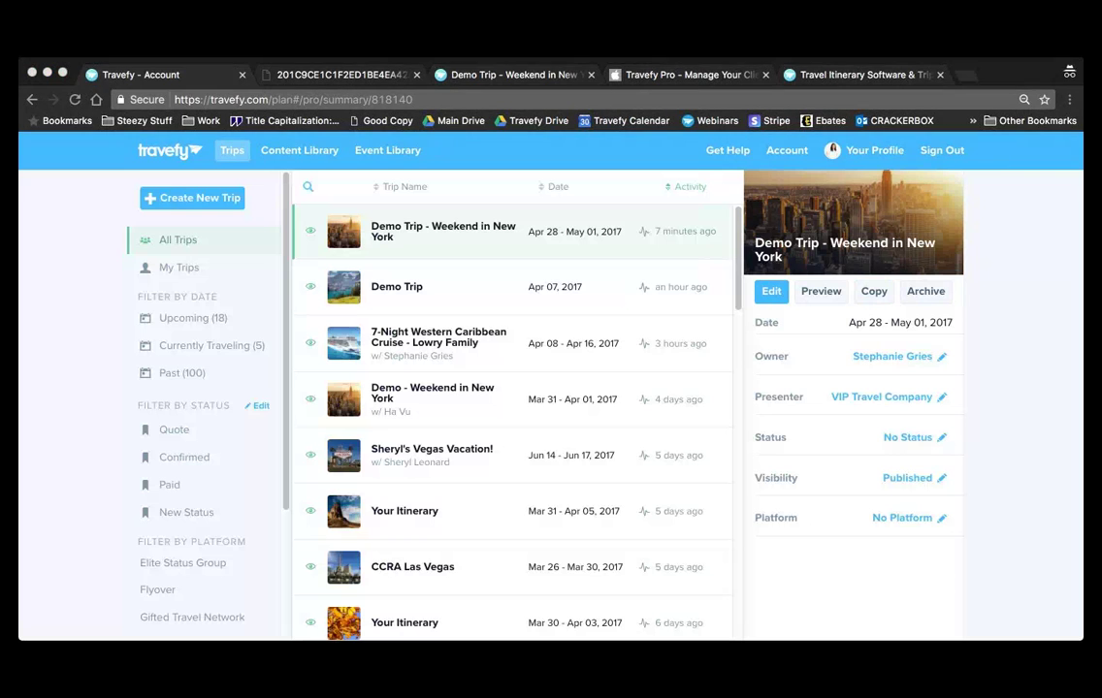
{"action": "left_click", "coordinate": [1019, 203]}
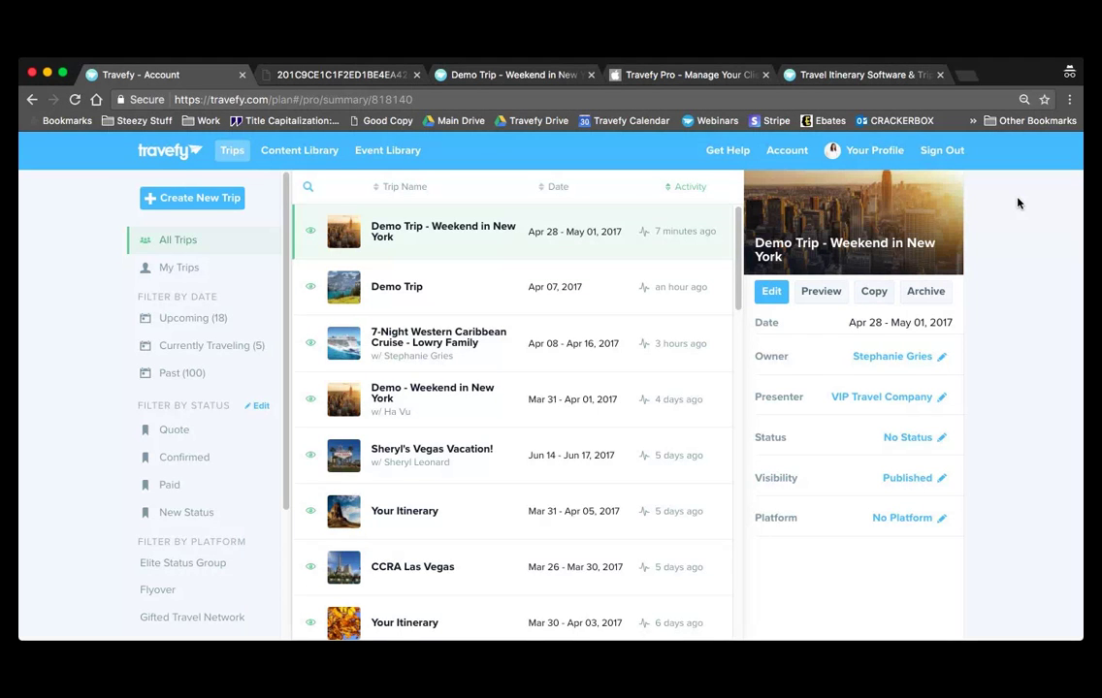
{"action": "left_click", "coordinate": [860, 75]}
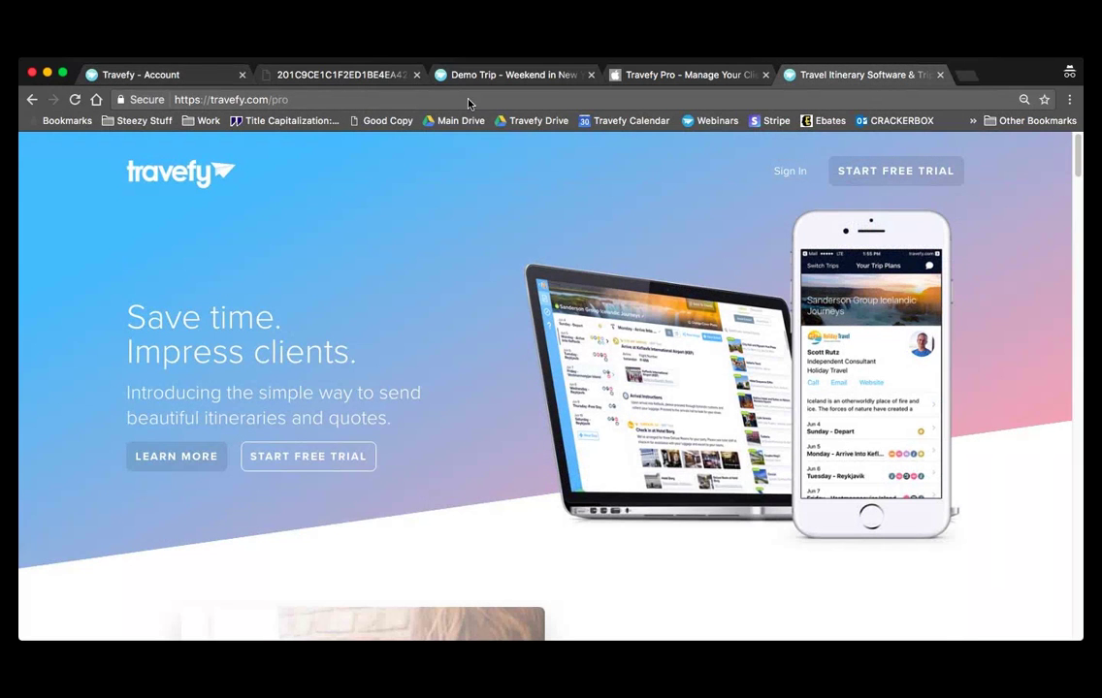
- Open the Start Your Trial sign-up form and close it without filling it in
{"action": "left_click", "coordinate": [422, 100]}
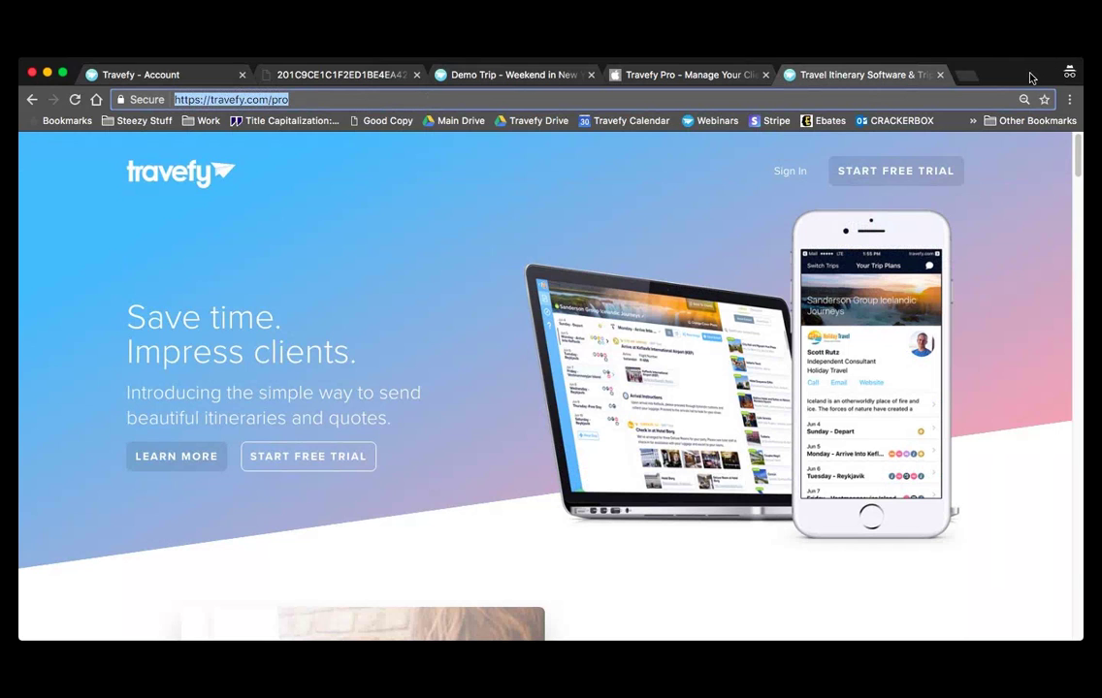
{"action": "left_click", "coordinate": [585, 230]}
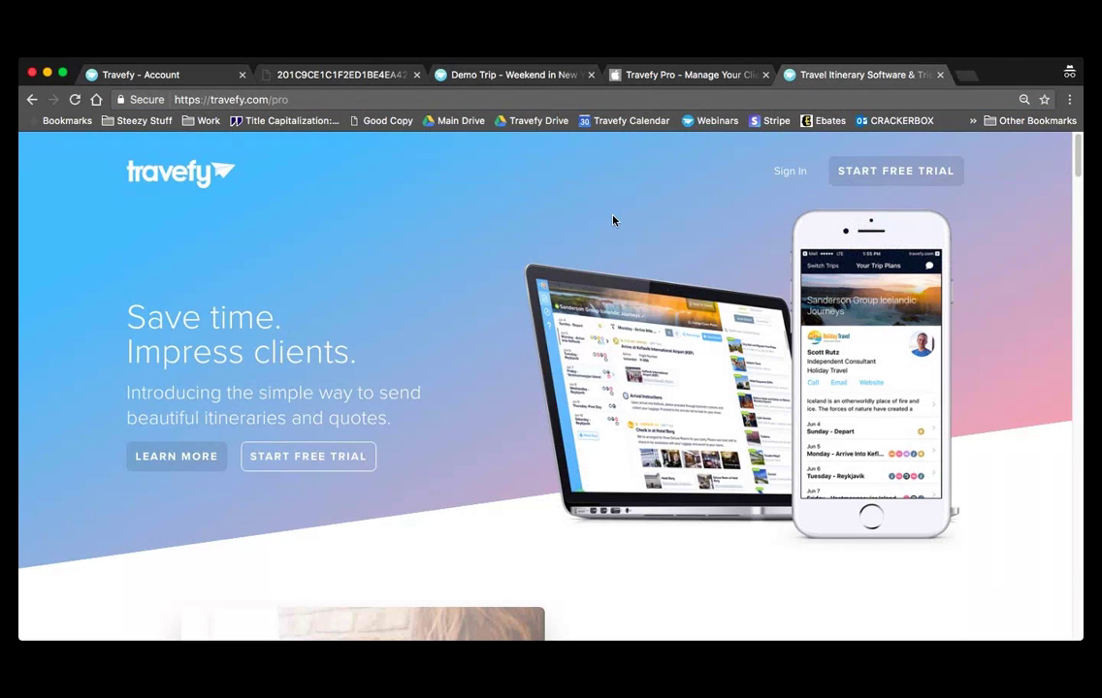
{"action": "left_click", "coordinate": [913, 180]}
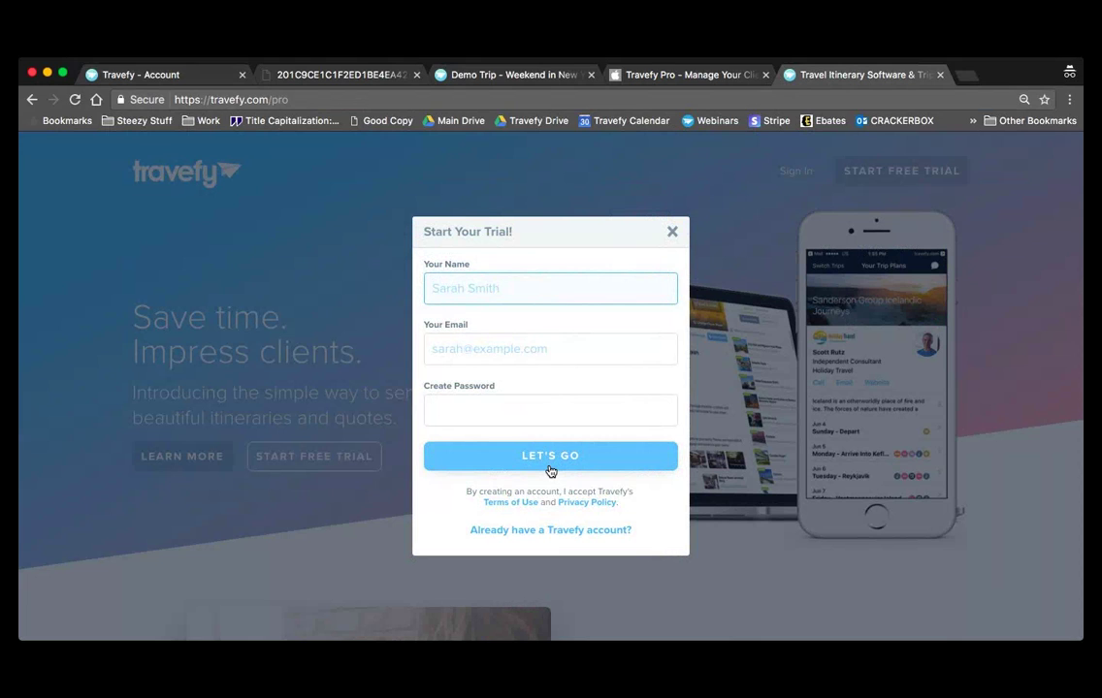
{"action": "left_click", "coordinate": [673, 233]}
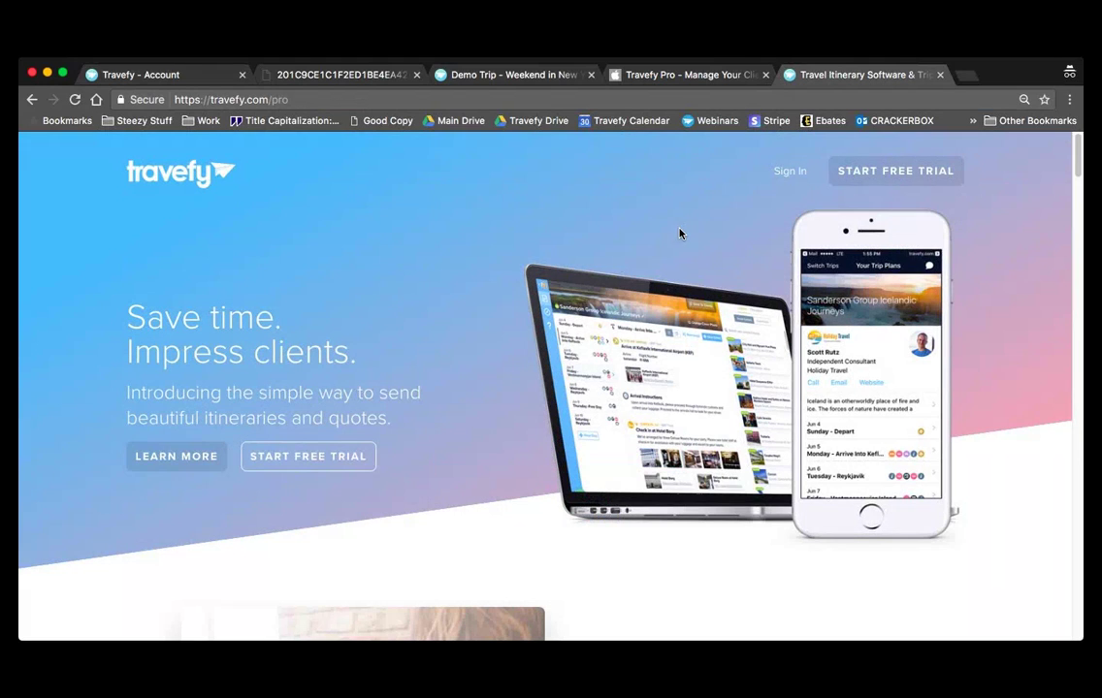
- Scroll down to the pricing plans: Starter $16, Plus $39 and Enterprise by contact
{"action": "scroll", "coordinate": [680, 234], "scroll_direction": "down", "scroll_amount": 15}
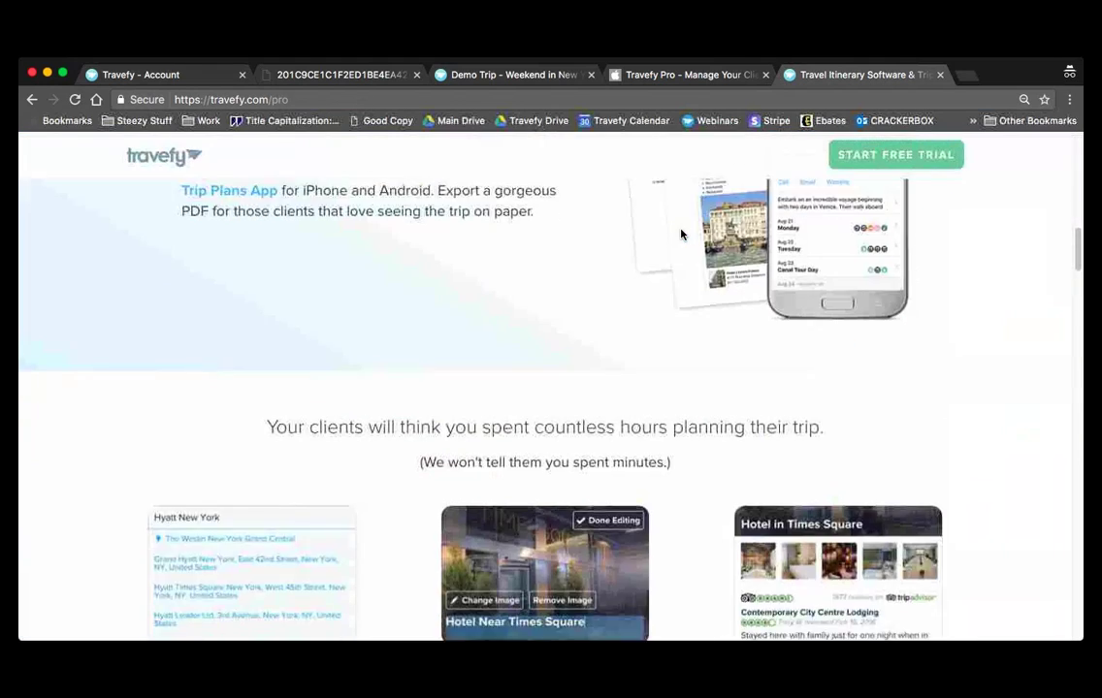
{"action": "scroll", "coordinate": [681, 234], "scroll_direction": "down", "scroll_amount": 20}
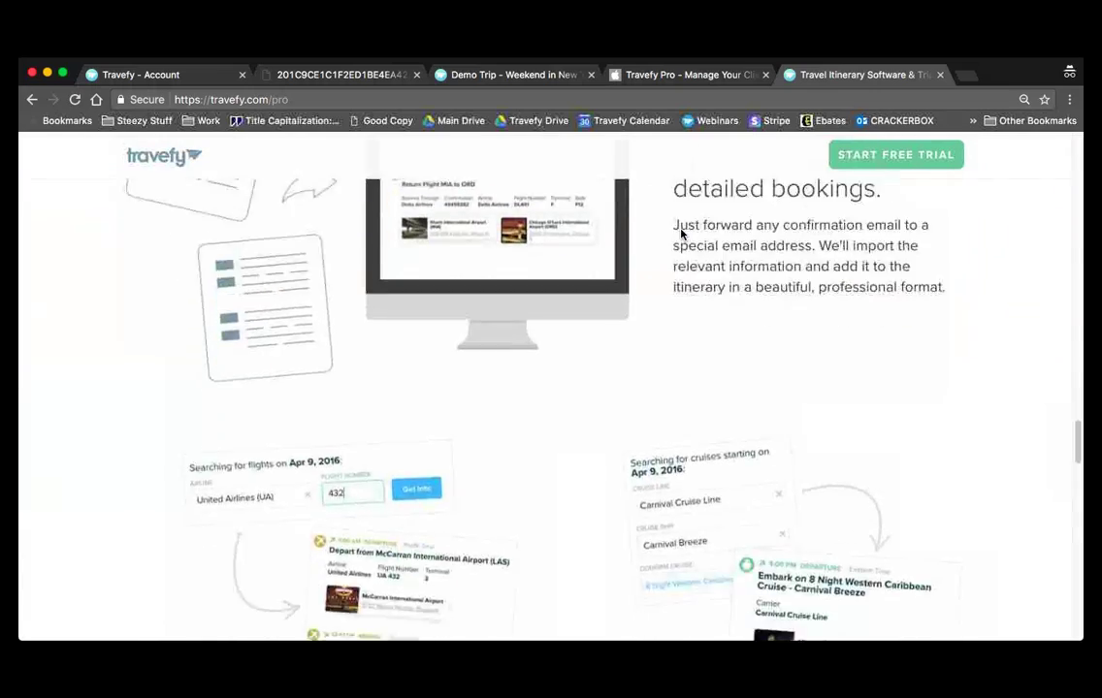
{"action": "scroll", "coordinate": [681, 234], "scroll_direction": "down", "scroll_amount": 15}
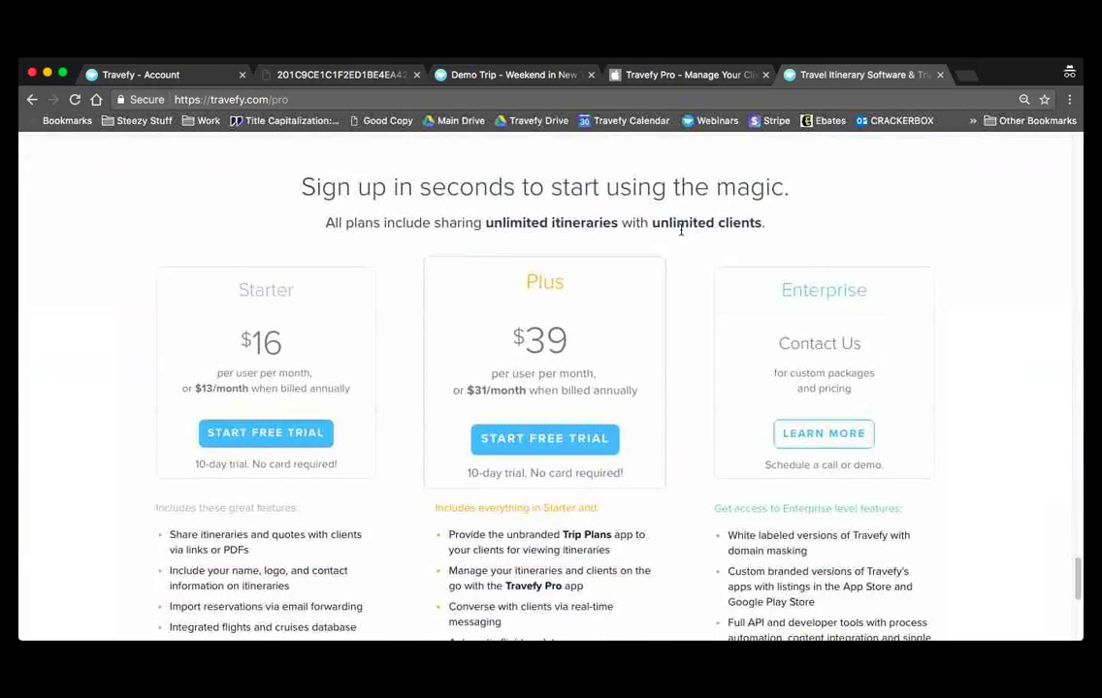
{"action": "scroll", "coordinate": [680, 233], "scroll_direction": "up", "scroll_amount": 1}
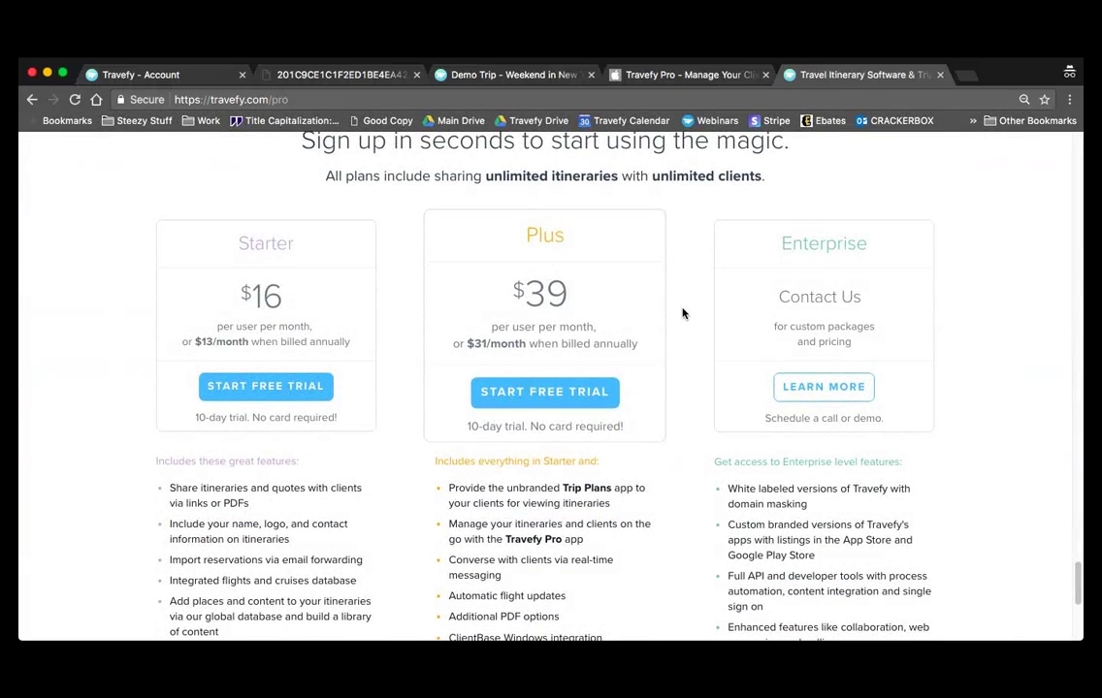